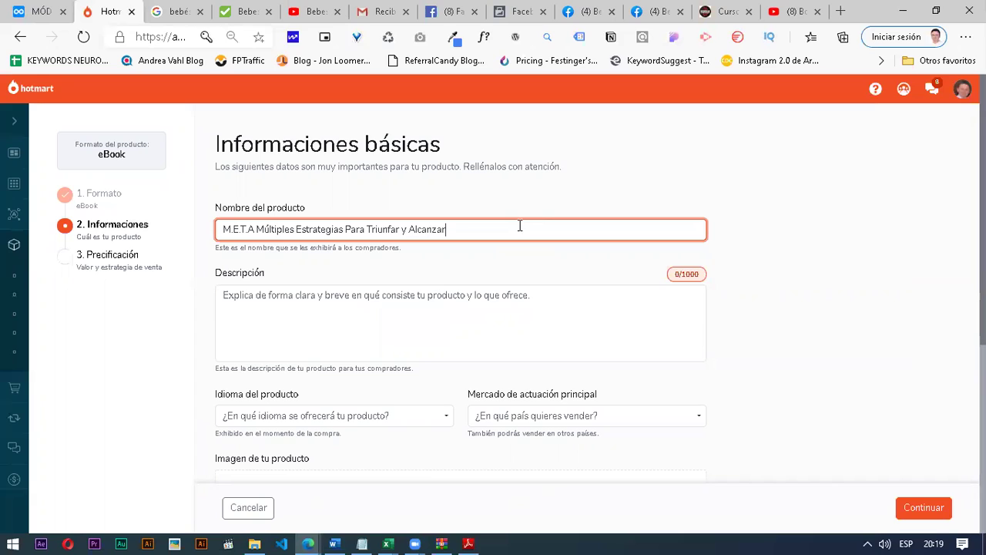
Step: Complete the product name as "M.E.T.A Múltiples Estrategias Para Triunfar y Alcanzar tus Sueños"
{"action": "type", "text": "tus Sueños"}
{"action": "key", "text": "Tab"}
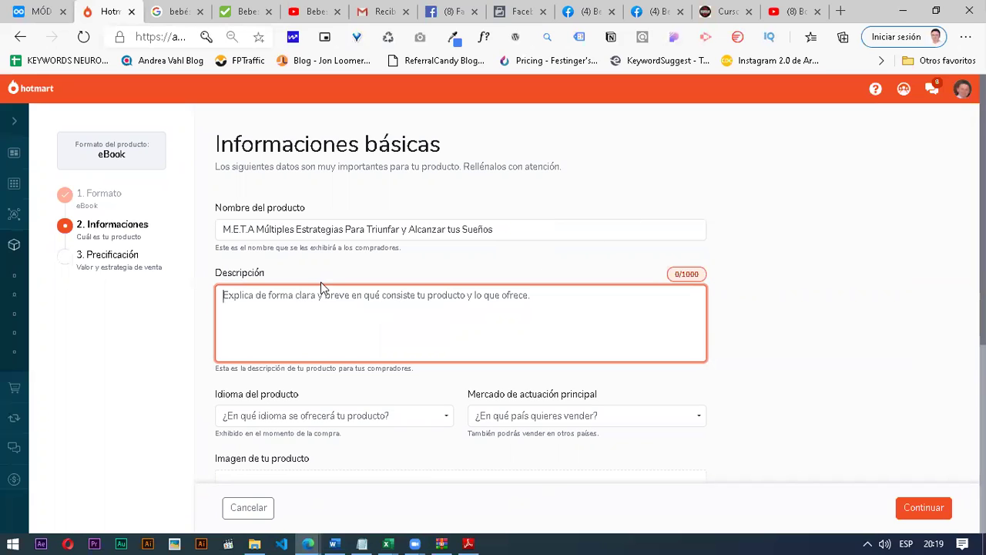
Step: Open Google in a new browser tab and search for "ebook META" plus the author's full name
{"action": "left_click", "coordinate": [840, 12]}
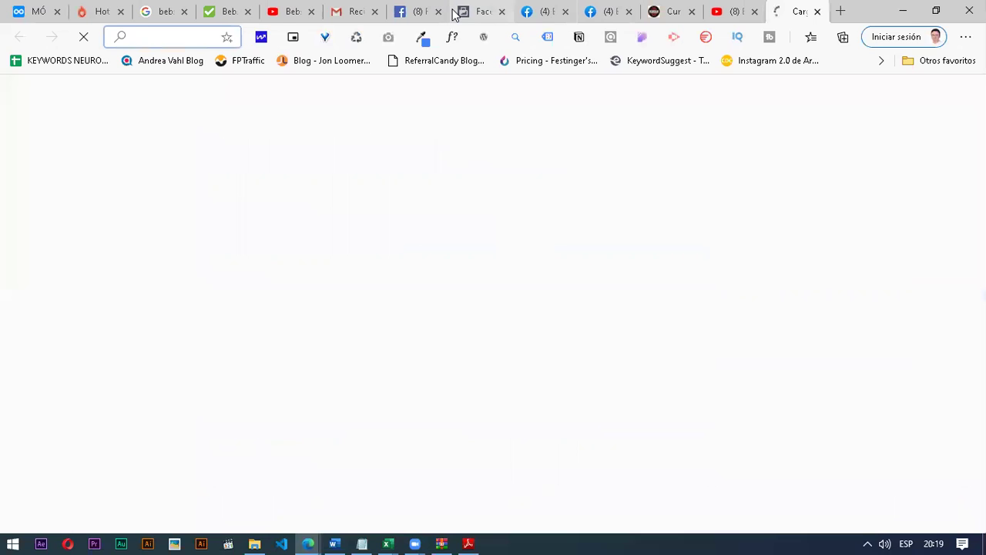
{"action": "type", "text": "google.com"}
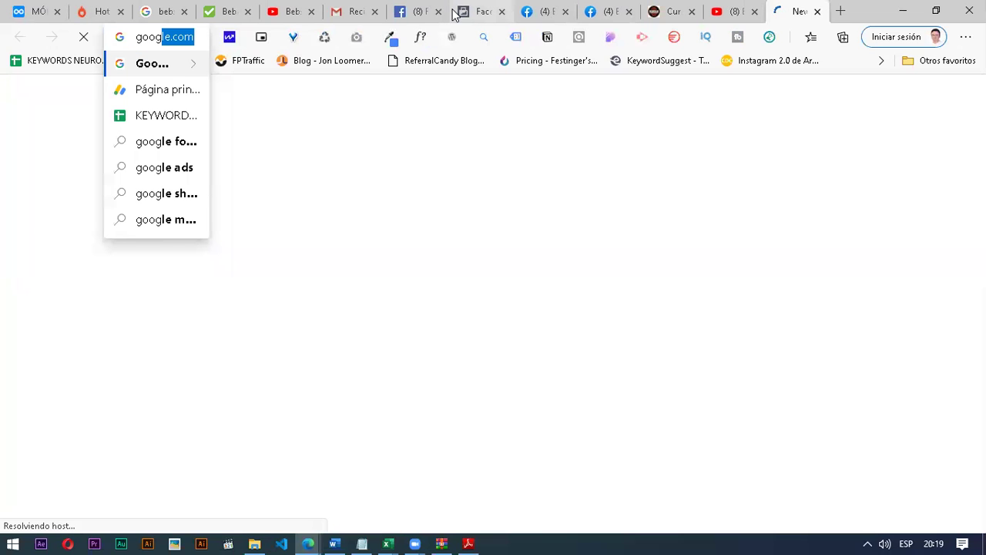
{"action": "key", "text": "Return"}
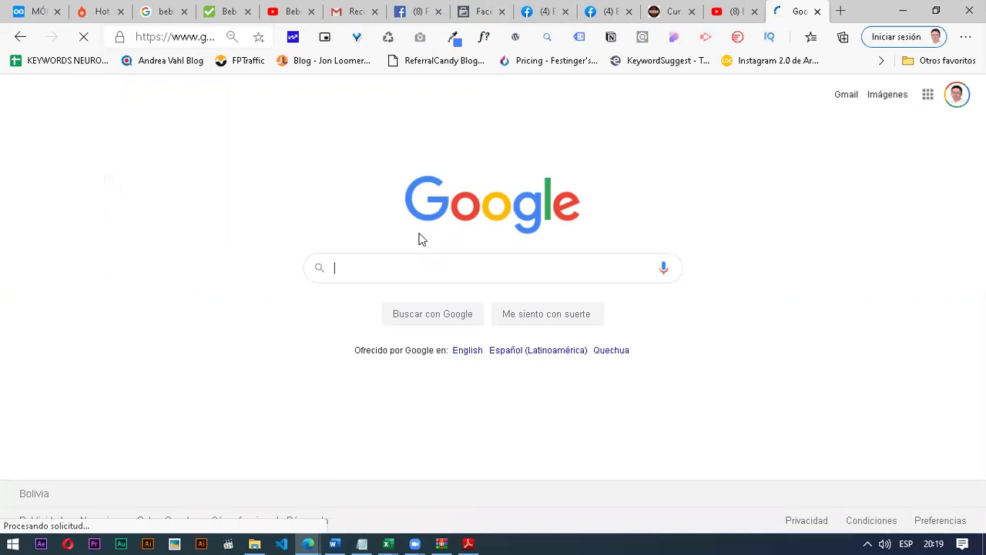
{"action": "type", "text": "ebook META FE"}
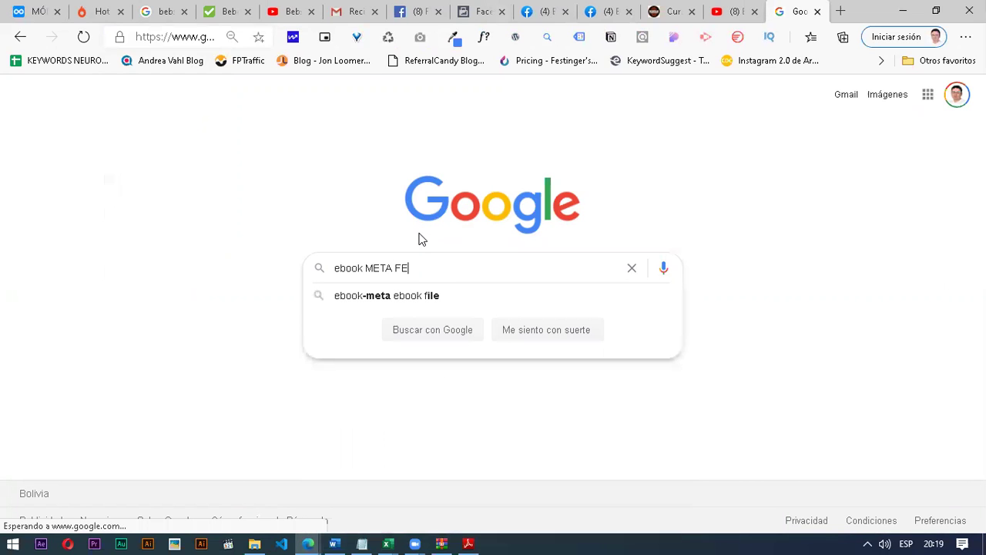
{"action": "type", "text": "RNANDO MORON"}
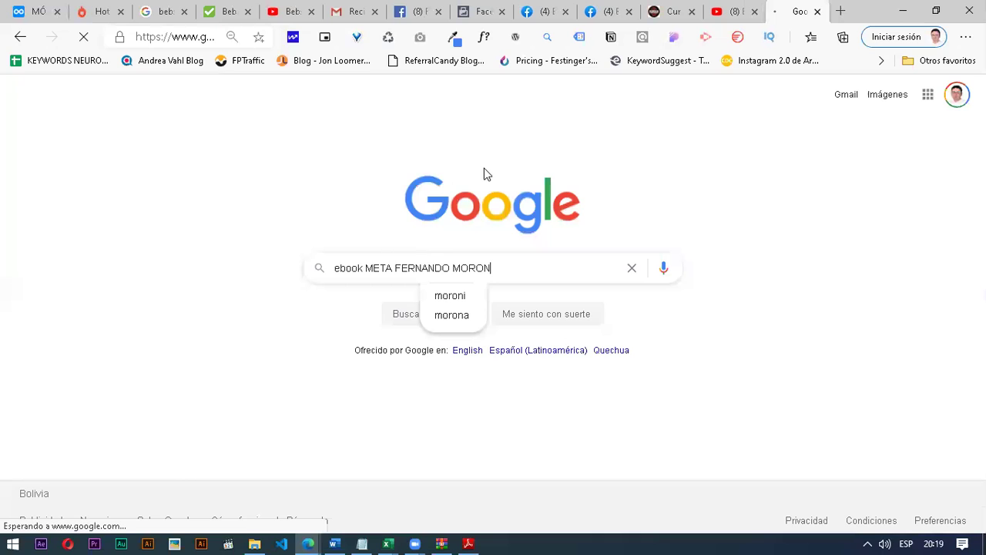
{"action": "key", "text": "Return"}
Step: Open the emprendices.co result "Metas: múltiples estrategias para triunfar y alcanzar tus sueños" in its own tab and switch to it
{"action": "right_click", "coordinate": [322, 215]}
{"action": "left_click", "coordinate": [405, 225]}
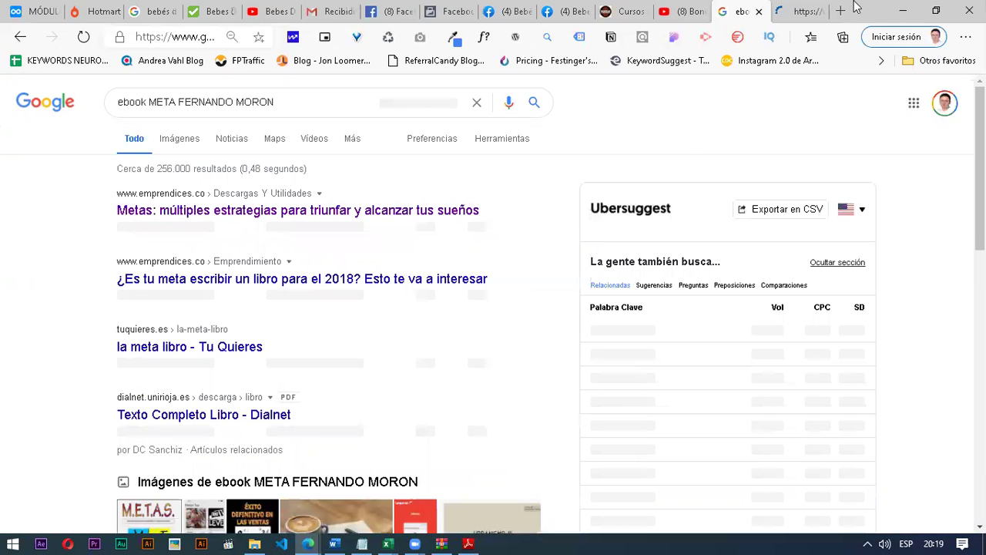
{"action": "left_click", "coordinate": [824, 7]}
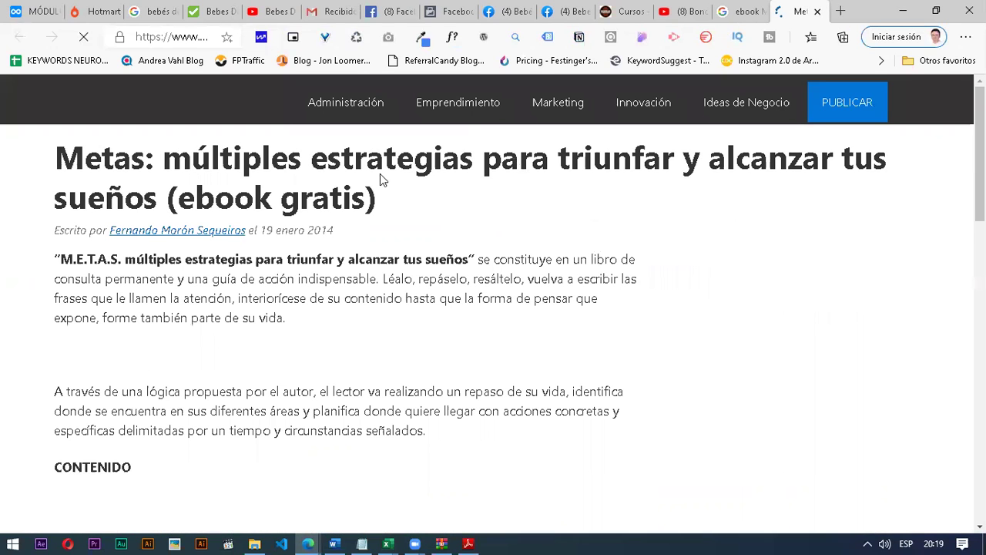
Step: Copy the article's two introductory paragraphs above CONTENIDO and paste them into the Hotmart product description
{"action": "scroll", "coordinate": [294, 213], "scroll_direction": "down", "scroll_amount": 3}
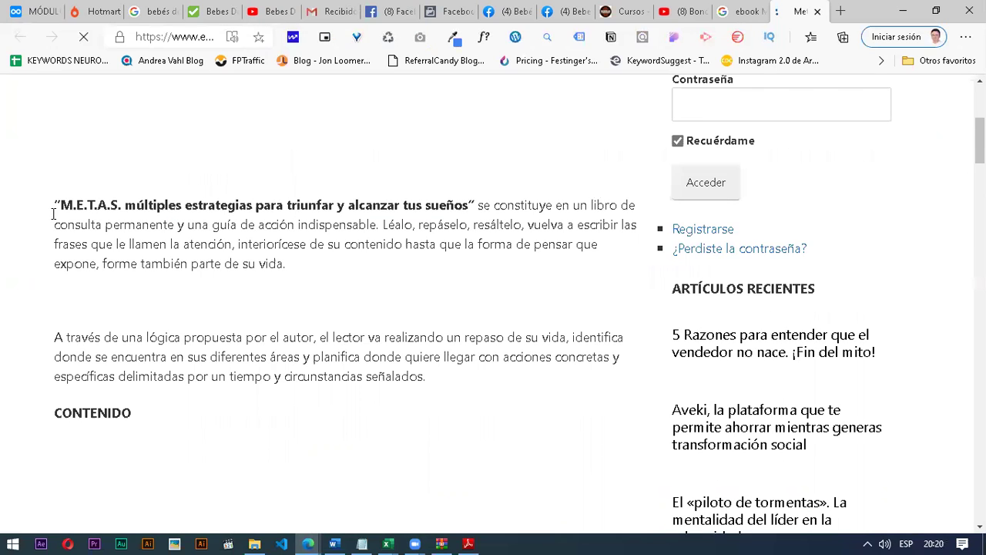
{"action": "left_click_drag", "start_coordinate": [55, 205], "coordinate": [432, 379]}
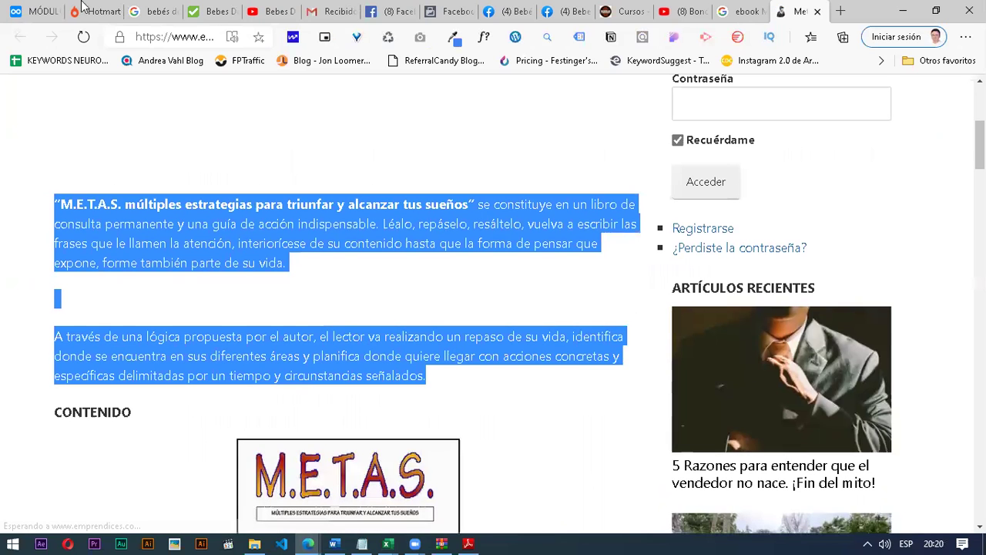
{"action": "left_click", "coordinate": [96, 12]}
{"action": "left_click", "coordinate": [420, 322]}
{"action": "key", "text": "ctrl+v"}
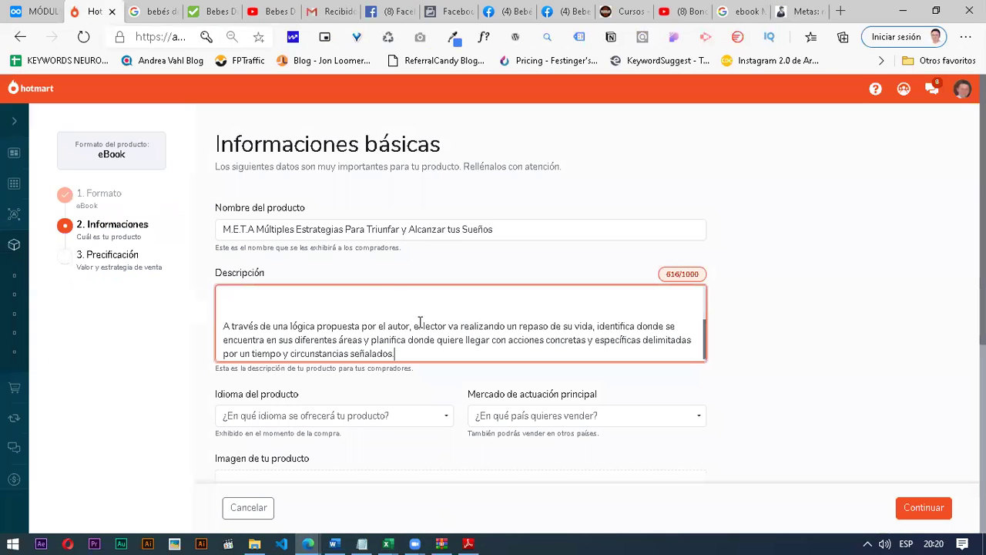
Step: Remove the extra blank lines between the two paragraphs of the product description
{"action": "left_click", "coordinate": [381, 294]}
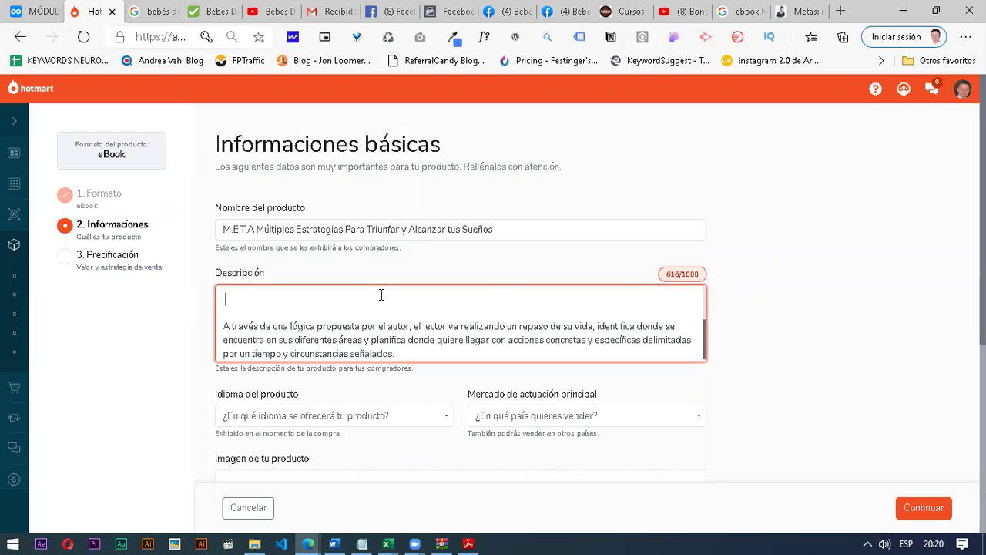
{"action": "scroll", "coordinate": [381, 295], "scroll_direction": "up", "scroll_amount": 2}
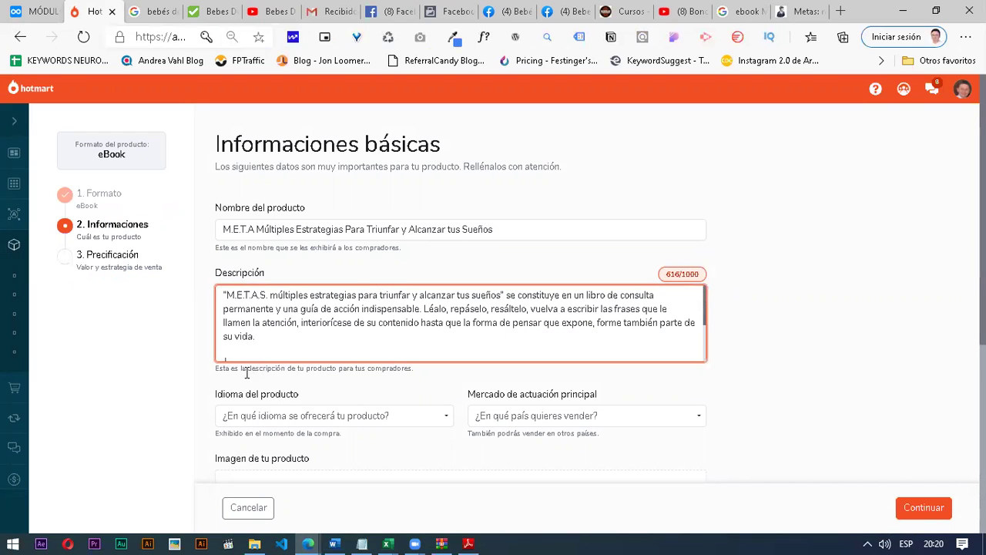
{"action": "key", "text": "BackSpace"}
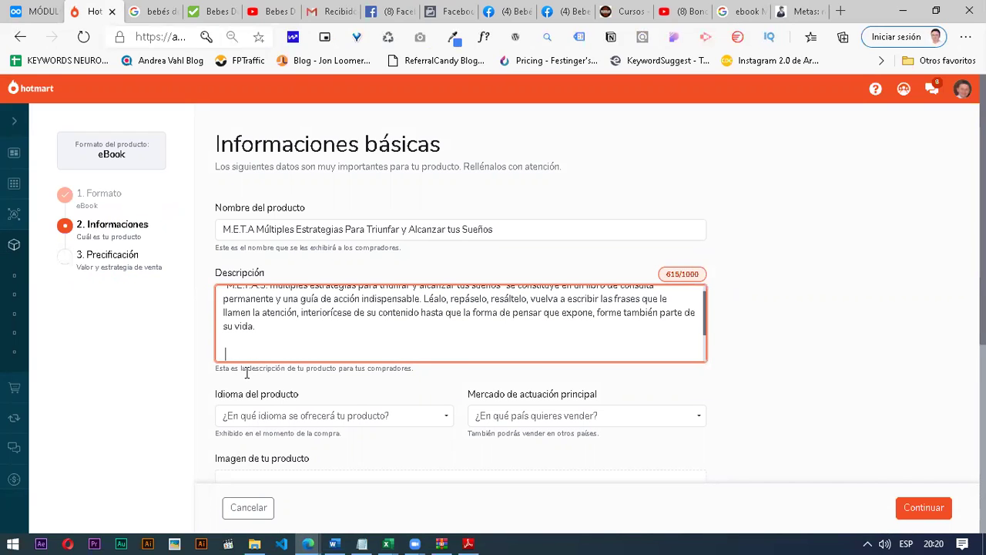
{"action": "key", "text": "BackSpace"}
Step: Add a line at the end of the description and copy the article's table of contents, chapters I to VI
{"action": "scroll", "coordinate": [356, 161], "scroll_direction": "down", "scroll_amount": 2}
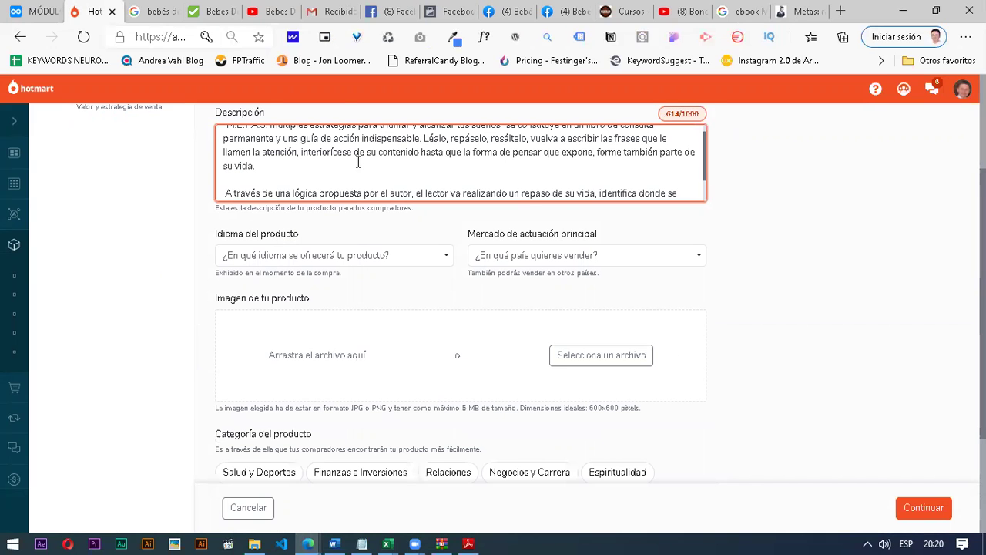
{"action": "scroll", "coordinate": [357, 162], "scroll_direction": "down", "scroll_amount": 1}
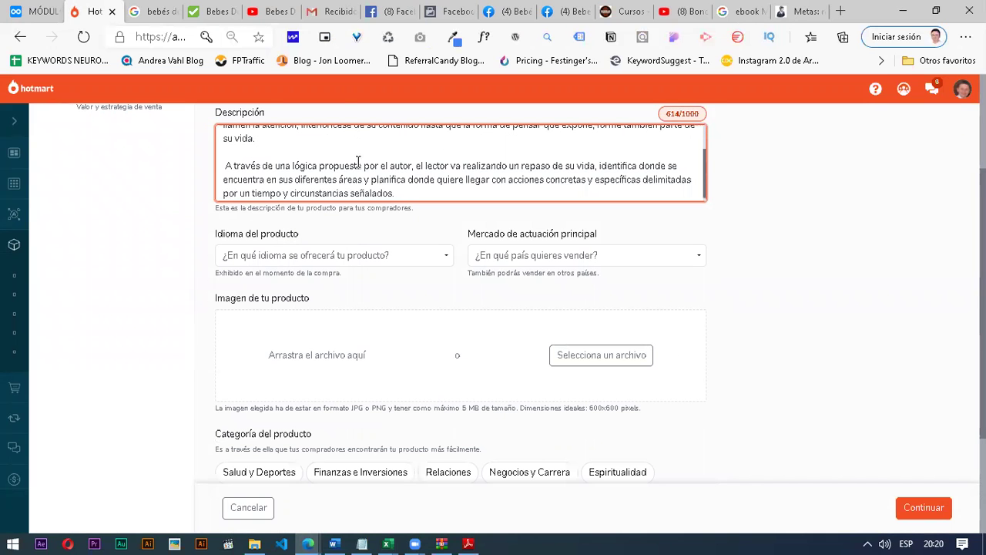
{"action": "key", "text": "Return"}
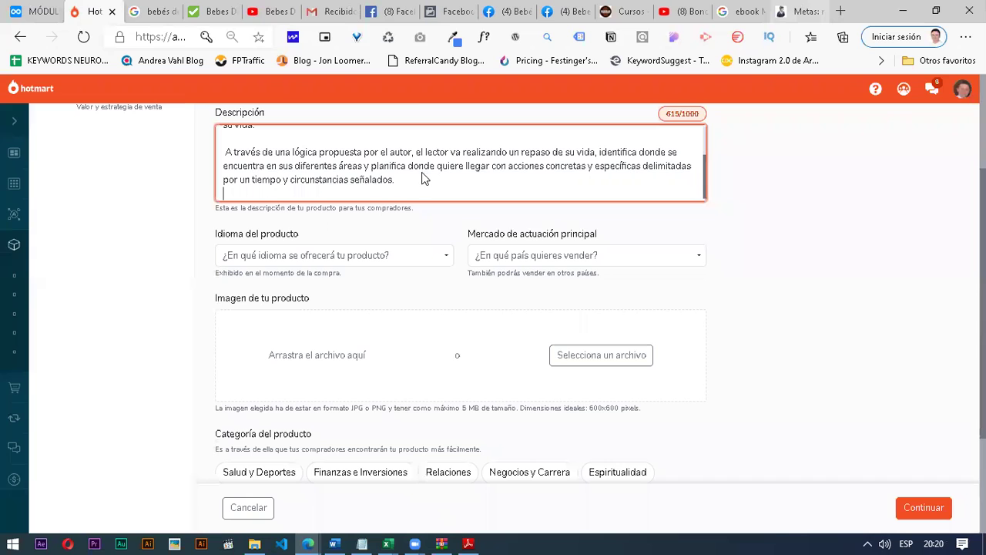
{"action": "key", "text": "ctrl+9"}
{"action": "left_click", "coordinate": [59, 279]}
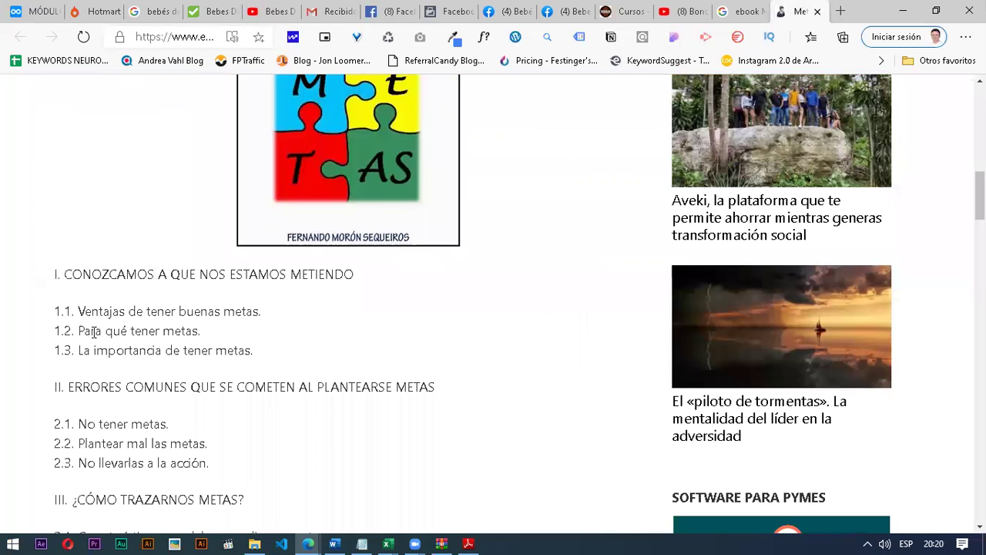
{"action": "left_click", "coordinate": [162, 528], "text": "shift"}
{"action": "scroll", "coordinate": [238, 474], "scroll_direction": "down", "scroll_amount": 3}
{"action": "left_click", "coordinate": [231, 471], "text": "shift"}
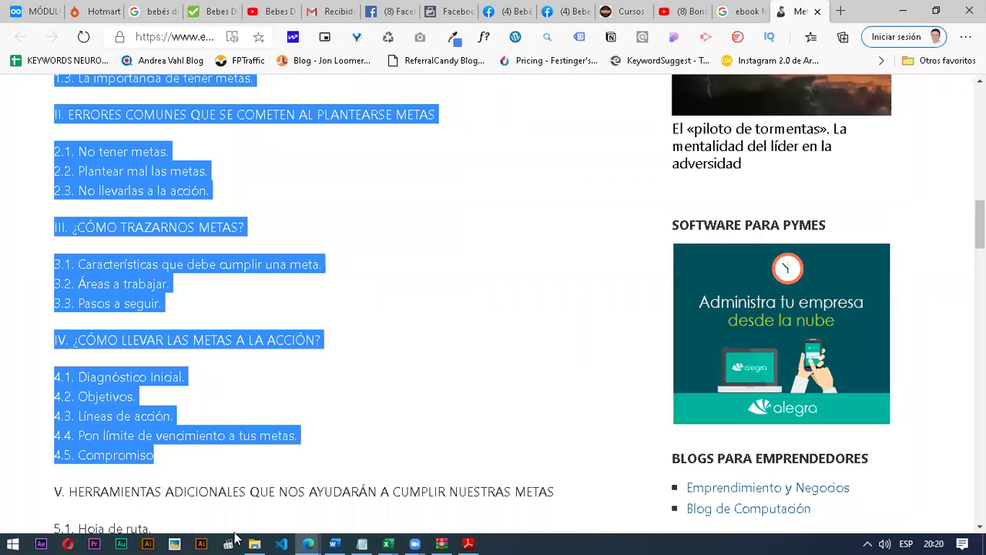
{"action": "scroll", "coordinate": [220, 471], "scroll_direction": "down", "scroll_amount": 2}
{"action": "left_click", "coordinate": [208, 452], "text": "shift"}
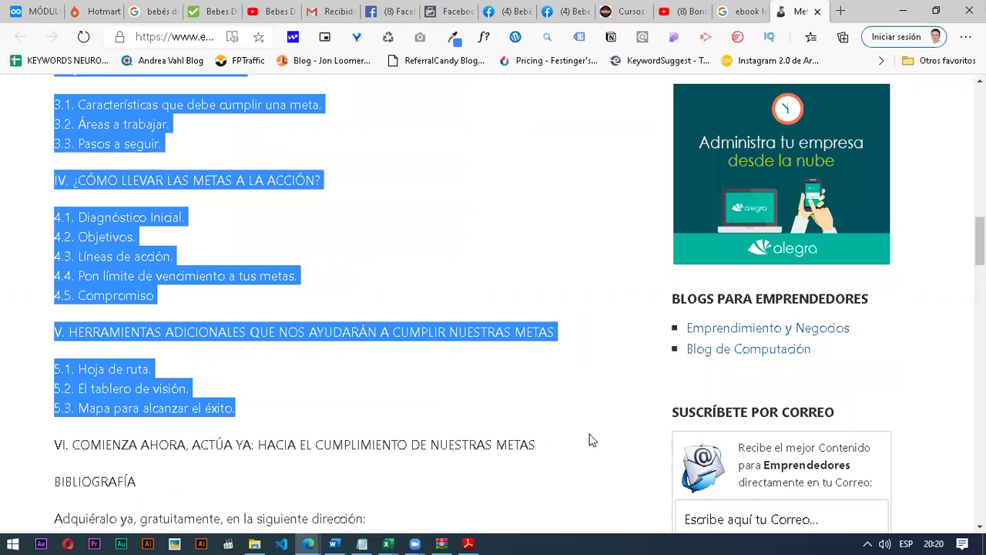
{"action": "left_click", "coordinate": [532, 446], "text": "shift"}
{"action": "left_click", "coordinate": [536, 446], "text": "shift"}
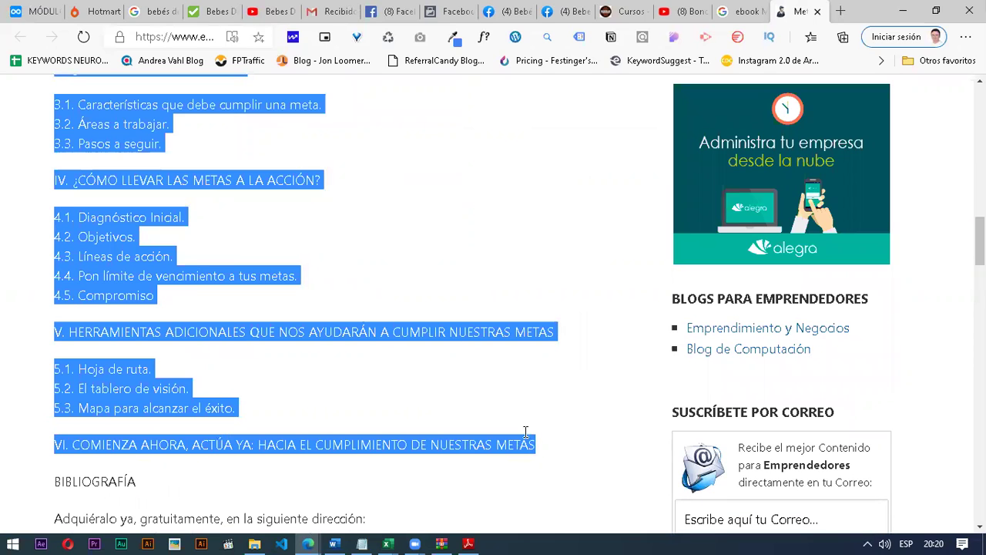
Step: Return to the Hotmart form and paste the table of contents below the description's last paragraph, separated by a blank line
{"action": "key", "text": "ctrl+2"}
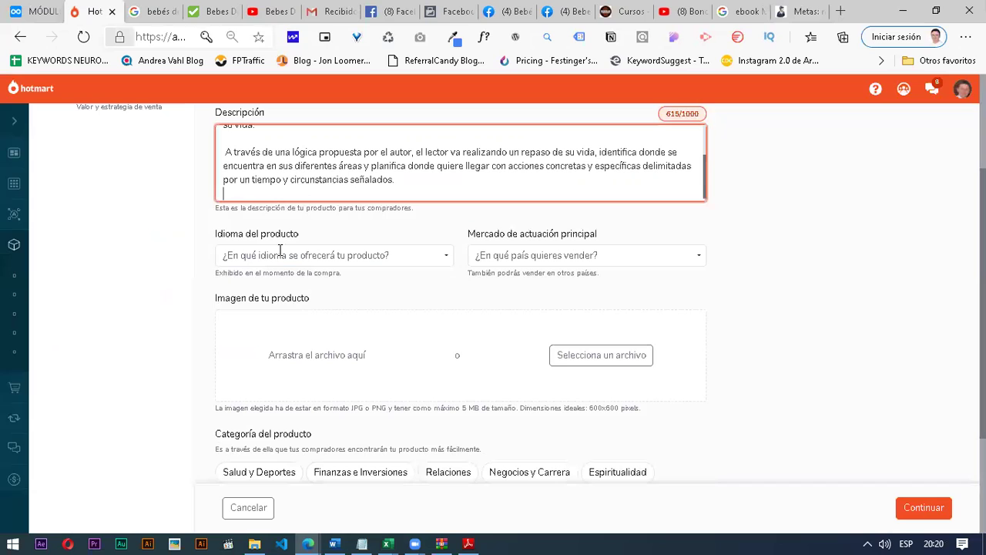
{"action": "key", "text": "Return"}
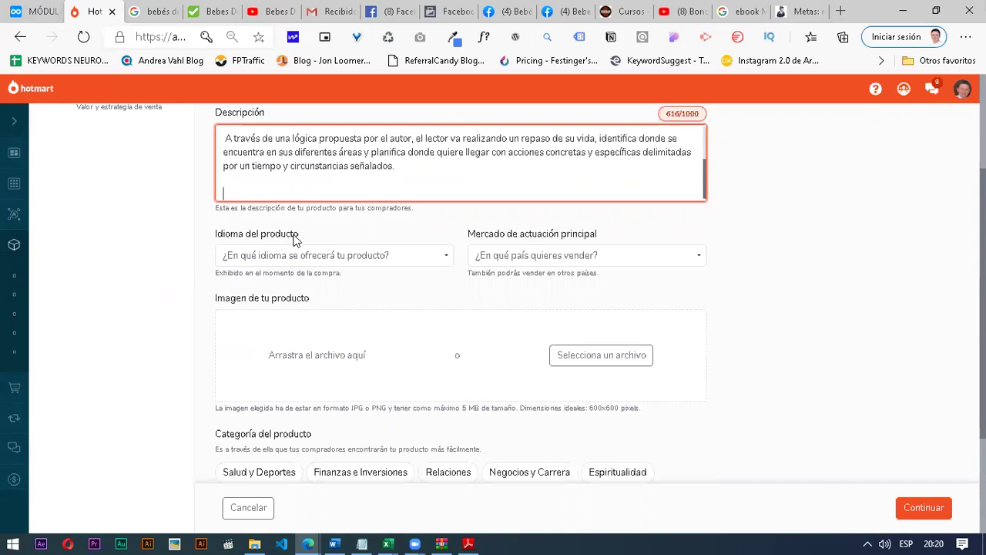
{"action": "key", "text": "ctrl+v"}
{"action": "scroll", "coordinate": [575, 182], "scroll_direction": "up", "scroll_amount": 1}
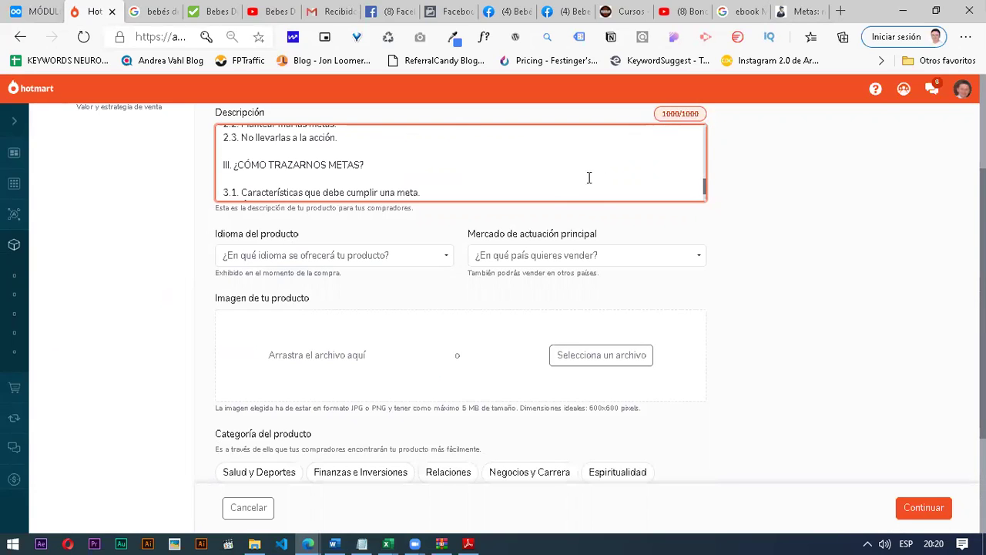
{"action": "scroll", "coordinate": [588, 178], "scroll_direction": "up", "scroll_amount": 3}
{"action": "scroll", "coordinate": [586, 255], "scroll_direction": "up", "scroll_amount": 2}
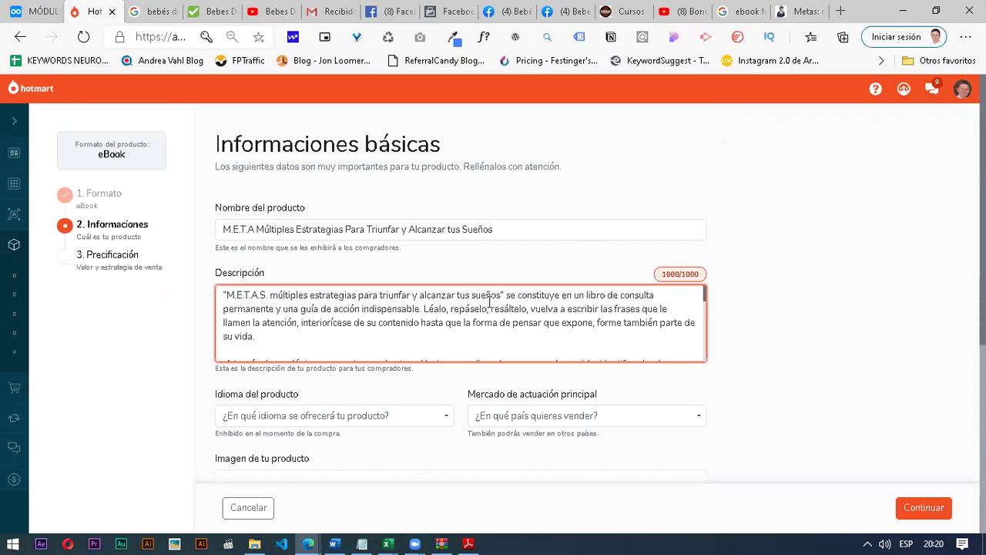
Step: Delete the pasted table of contents and the trailing blank lines from the product description
{"action": "scroll", "coordinate": [304, 333], "scroll_direction": "down", "scroll_amount": 1}
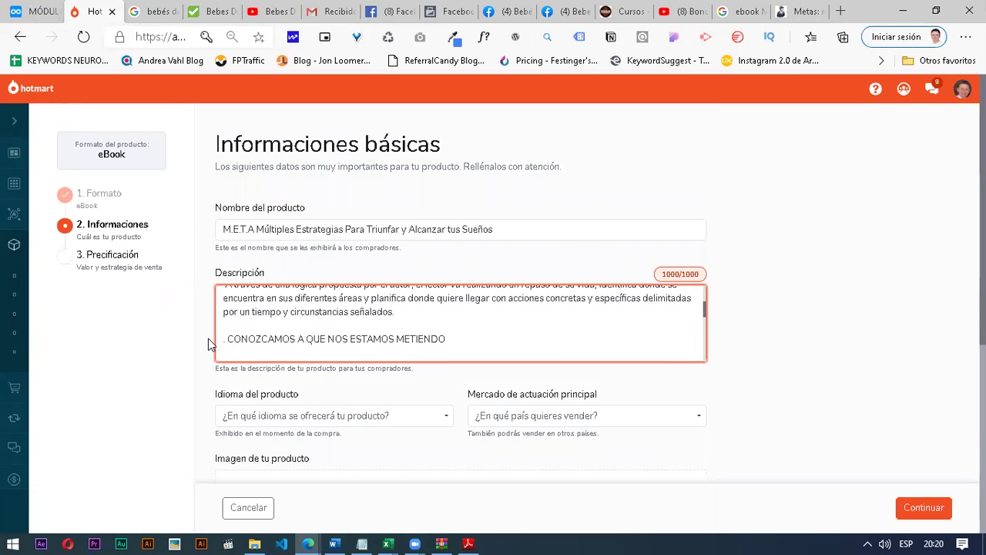
{"action": "left_click_drag", "start_coordinate": [223, 339], "coordinate": [413, 368]}
{"action": "key", "text": "BackSpace"}
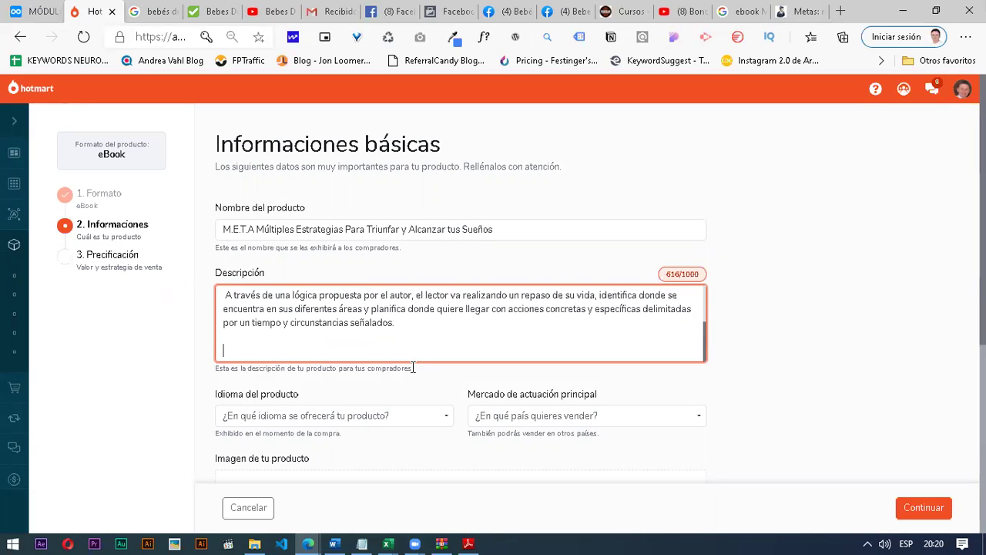
{"action": "key", "text": "BackSpace"}
{"action": "key", "text": "BackSpace"}
{"action": "key", "text": "BackSpace"}
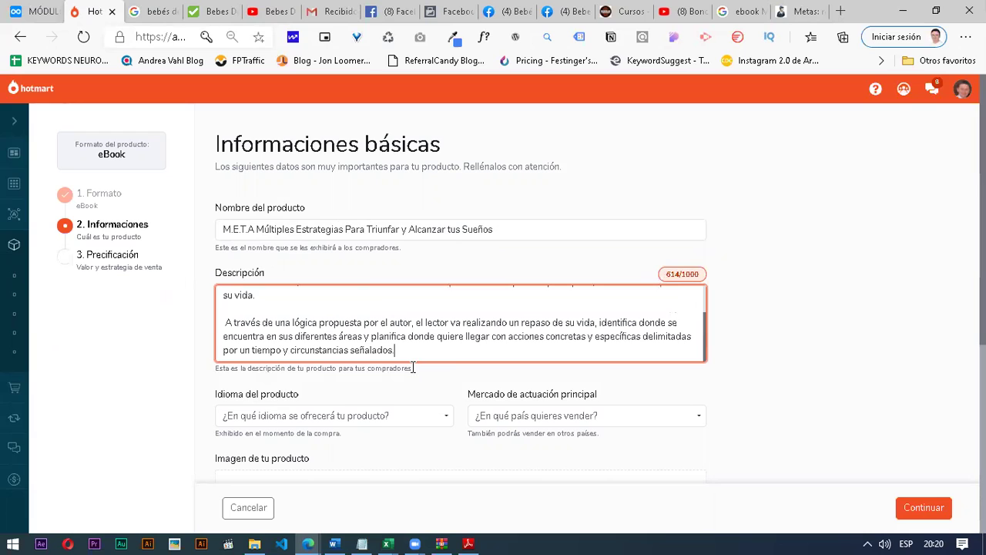
Step: Set the product language to Español and the main market to México
{"action": "left_click", "coordinate": [329, 415]}
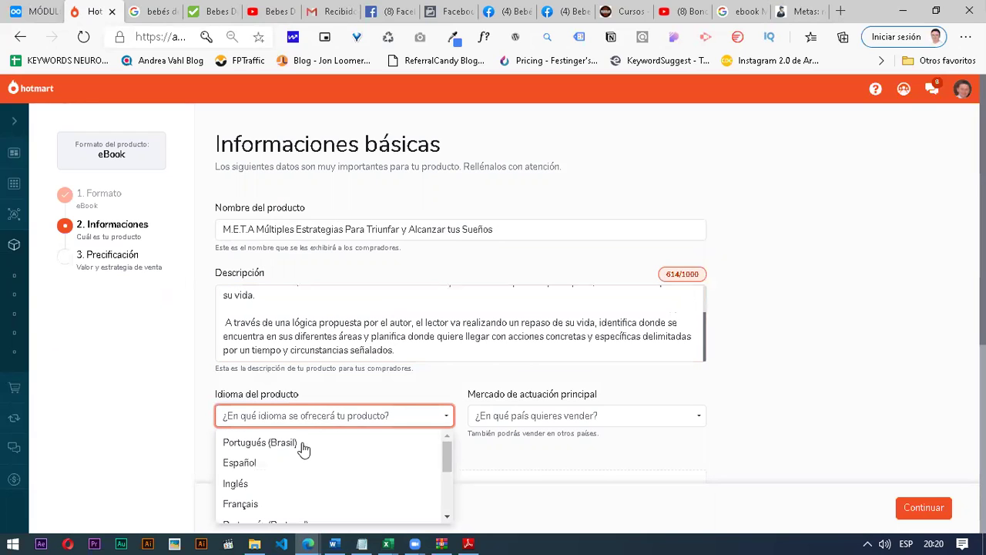
{"action": "left_click", "coordinate": [274, 464]}
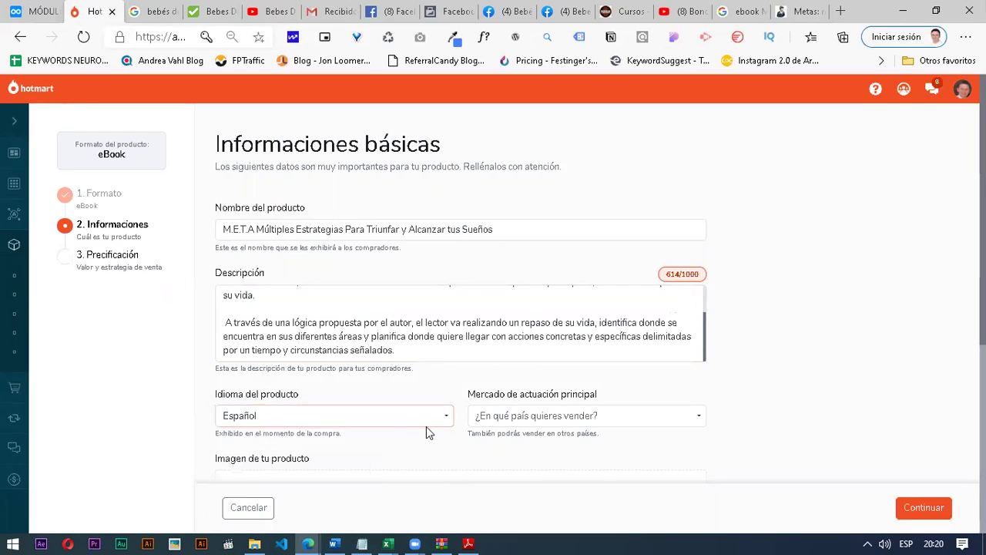
{"action": "left_click", "coordinate": [565, 415]}
{"action": "scroll", "coordinate": [560, 418], "scroll_direction": "down", "scroll_amount": 2}
{"action": "scroll", "coordinate": [652, 331], "scroll_direction": "down", "scroll_amount": 1}
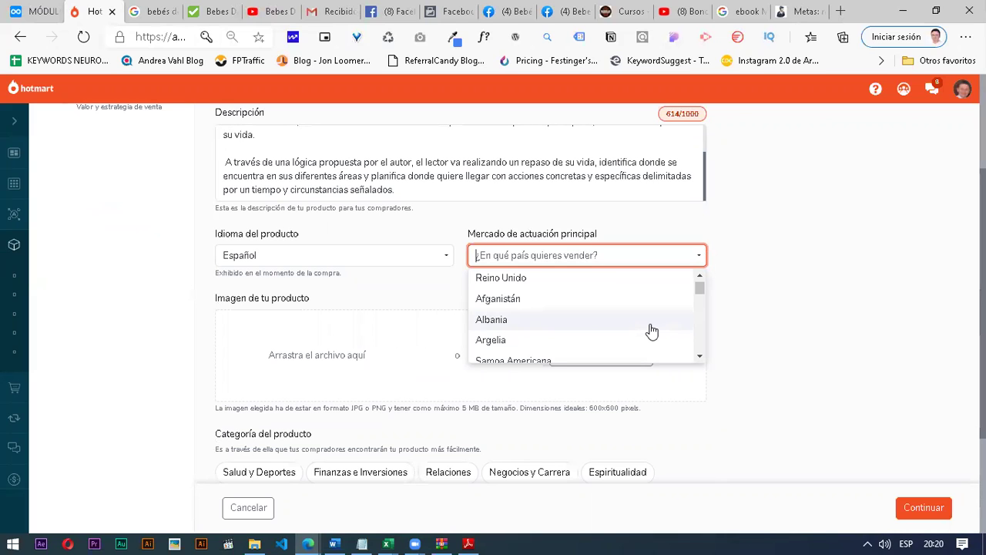
{"action": "scroll", "coordinate": [651, 331], "scroll_direction": "down", "scroll_amount": 6}
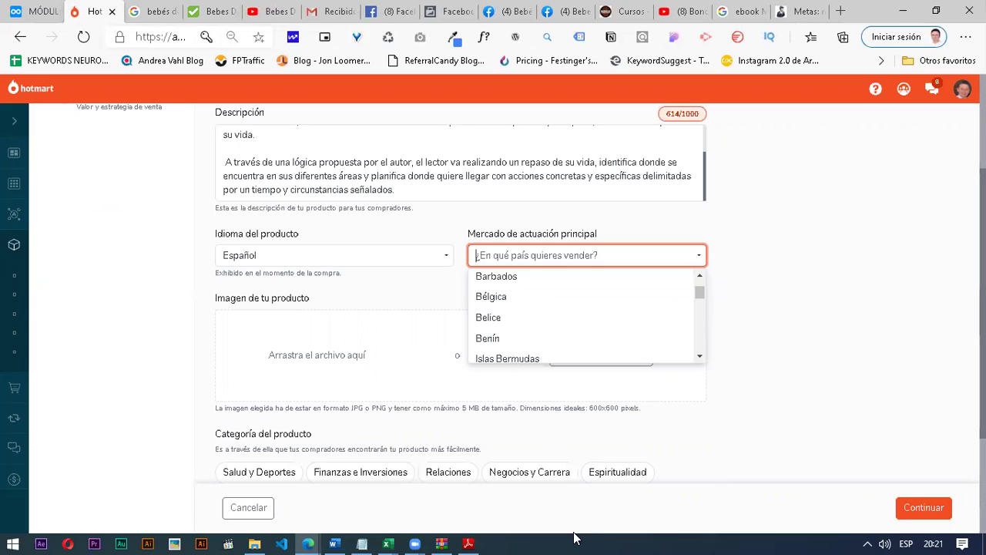
{"action": "type", "text": "meme"}
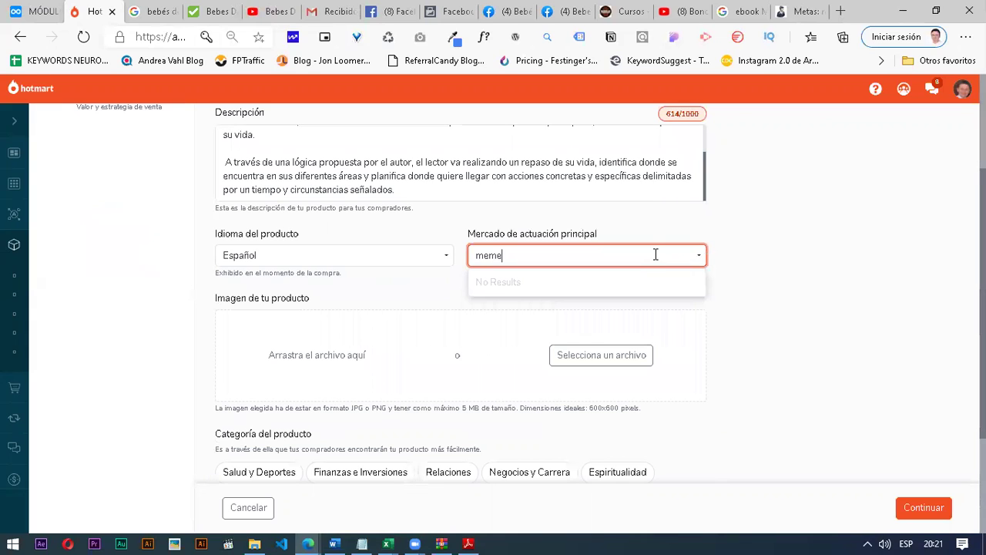
{"action": "key", "text": "BackSpace"}
{"action": "key", "text": "BackSpace"}
{"action": "key", "text": "BackSpace"}
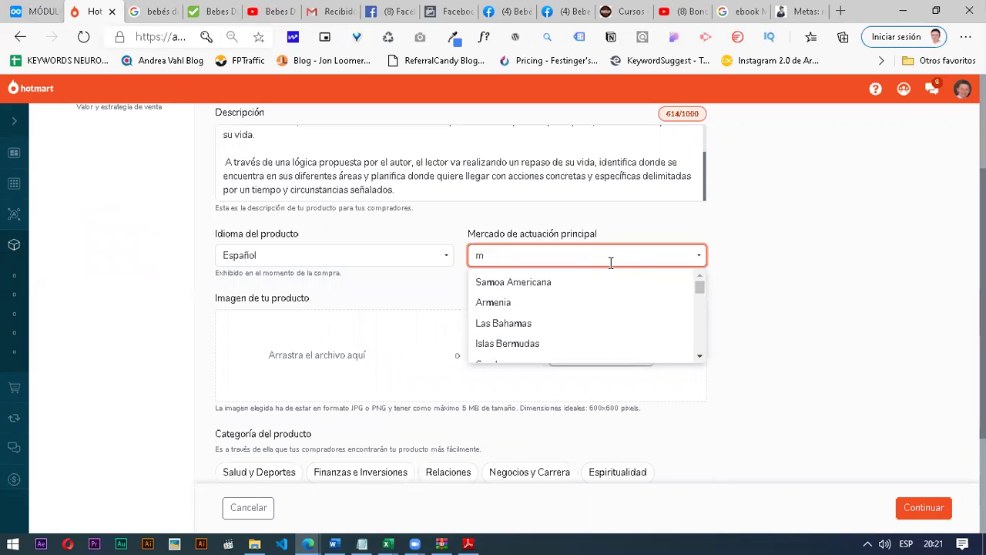
{"action": "type", "text": "éx"}
{"action": "left_click", "coordinate": [491, 289]}
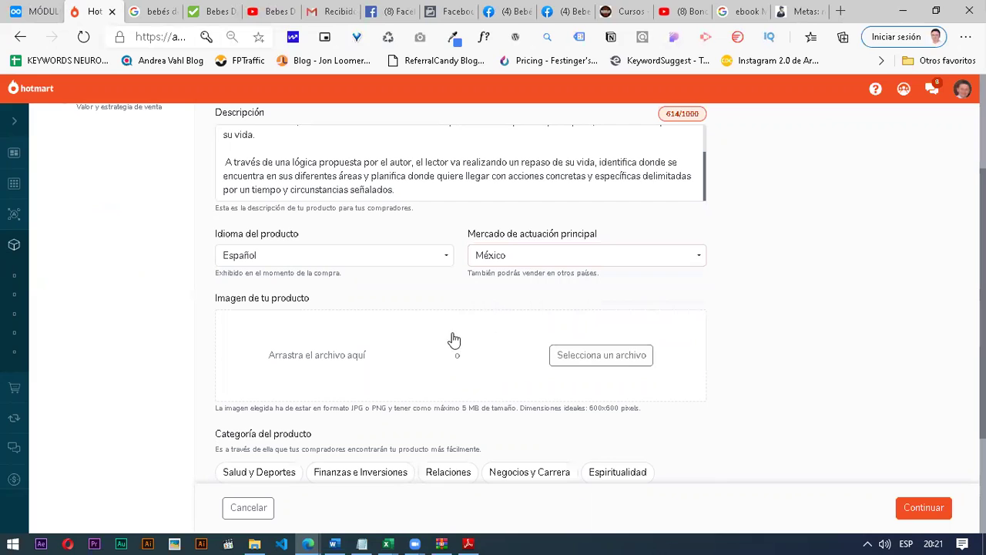
Step: Upload copa atlantico.png from the Descargas folder as the product image
{"action": "left_click", "coordinate": [556, 355]}
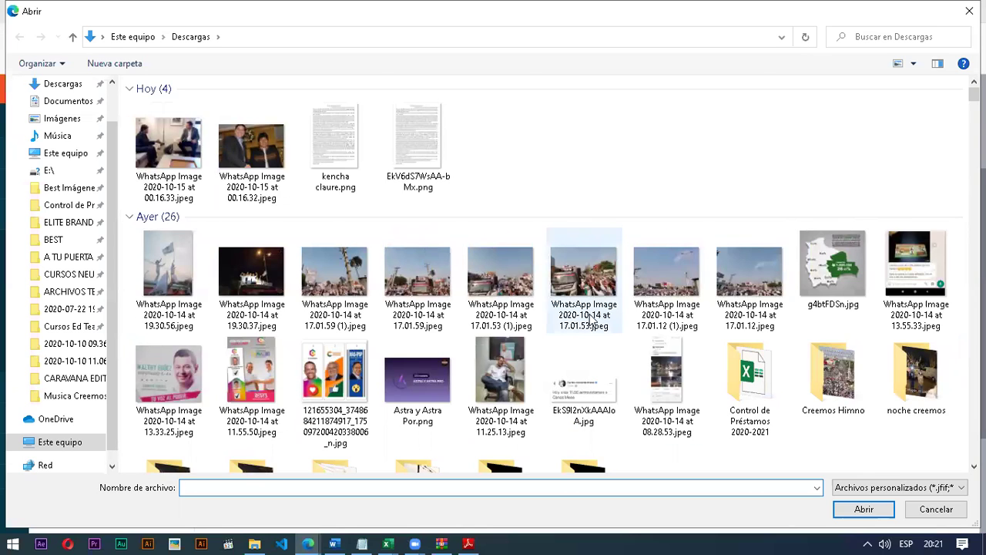
{"action": "scroll", "coordinate": [592, 322], "scroll_direction": "down", "scroll_amount": 3}
{"action": "scroll", "coordinate": [592, 322], "scroll_direction": "down", "scroll_amount": 3}
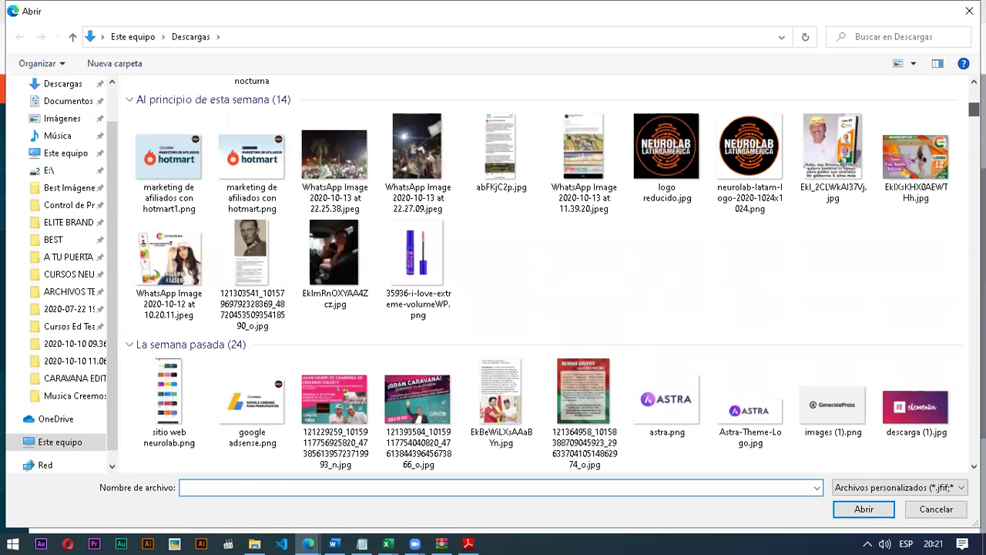
{"action": "scroll", "coordinate": [826, 111], "scroll_direction": "down", "scroll_amount": 5}
{"action": "scroll", "coordinate": [825, 112], "scroll_direction": "down", "scroll_amount": 5}
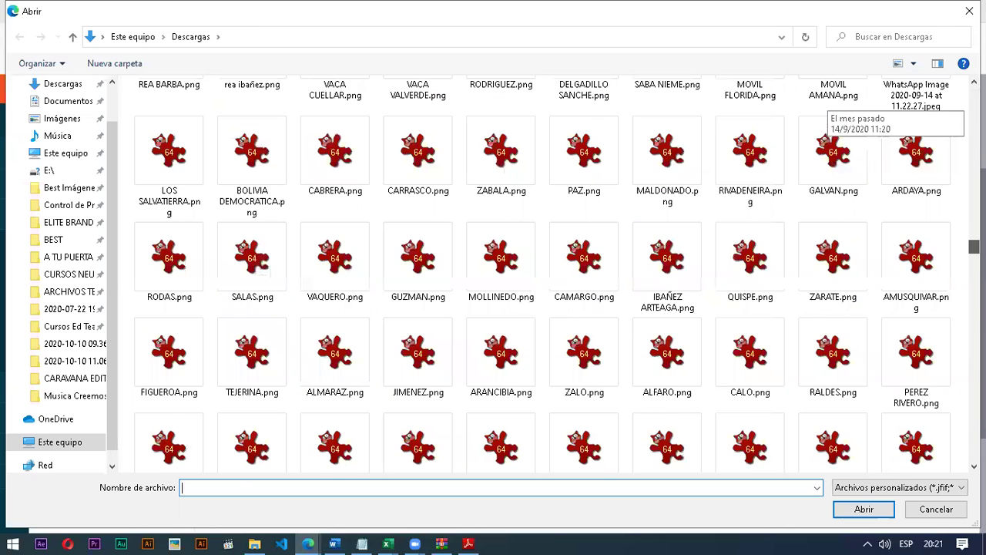
{"action": "scroll", "coordinate": [825, 111], "scroll_direction": "down", "scroll_amount": 10}
{"action": "scroll", "coordinate": [826, 112], "scroll_direction": "down", "scroll_amount": 10}
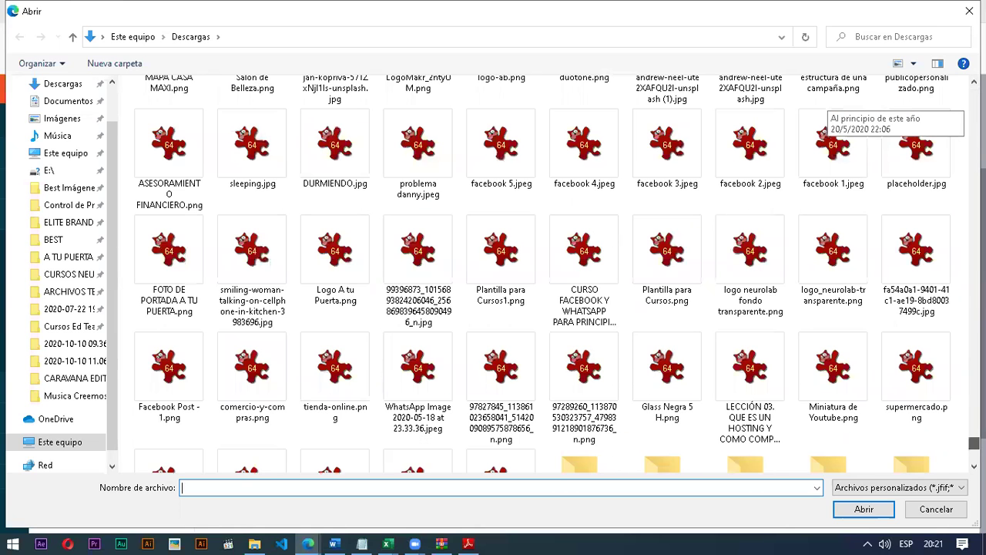
{"action": "scroll", "coordinate": [826, 112], "scroll_direction": "up", "scroll_amount": 3}
{"action": "scroll", "coordinate": [826, 111], "scroll_direction": "up", "scroll_amount": 5}
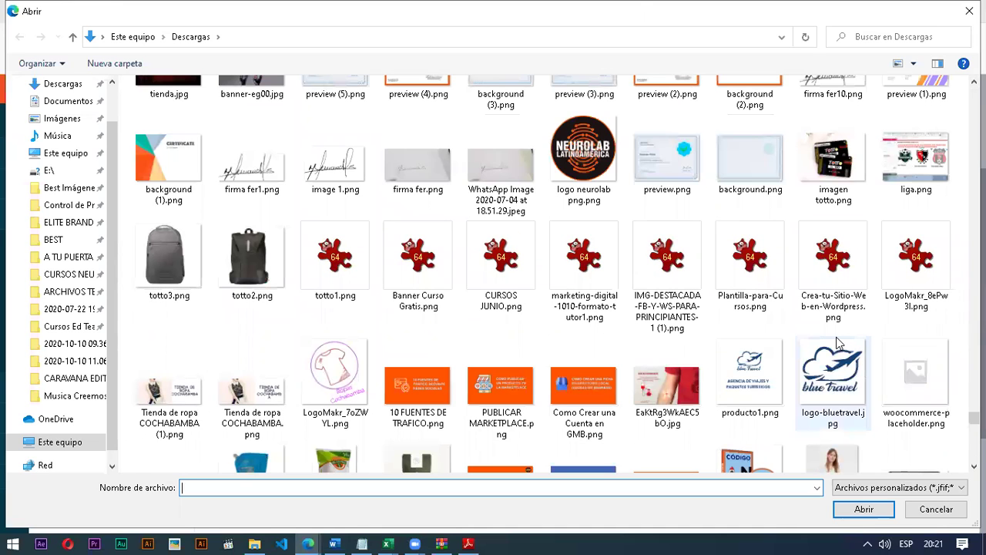
{"action": "scroll", "coordinate": [773, 328], "scroll_direction": "up", "scroll_amount": 2}
{"action": "scroll", "coordinate": [773, 327], "scroll_direction": "up", "scroll_amount": 3}
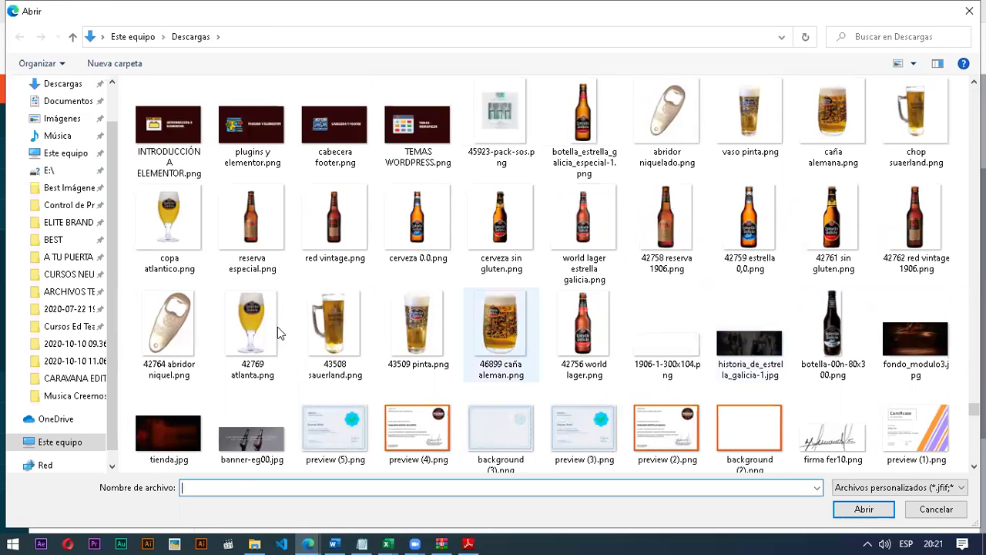
{"action": "left_click", "coordinate": [175, 220]}
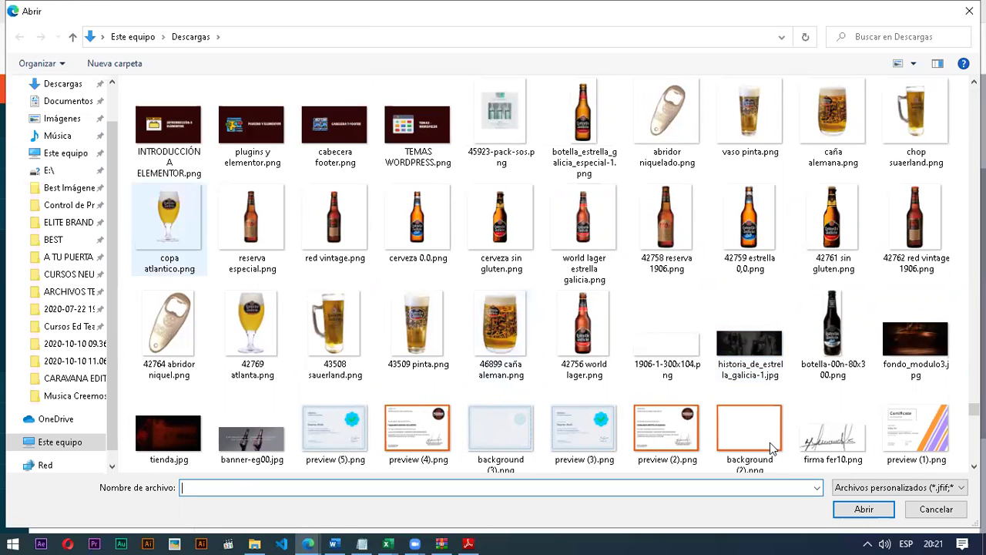
{"action": "left_click", "coordinate": [872, 501]}
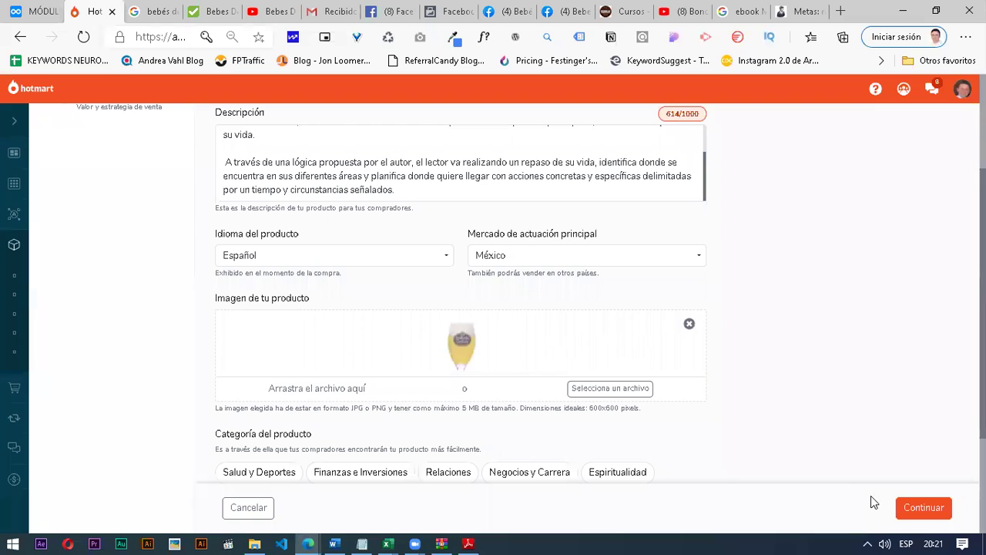
Step: Choose Desarrollo Personal as the product category and continue to the pricing stage
{"action": "scroll", "coordinate": [733, 418], "scroll_direction": "down", "scroll_amount": 2}
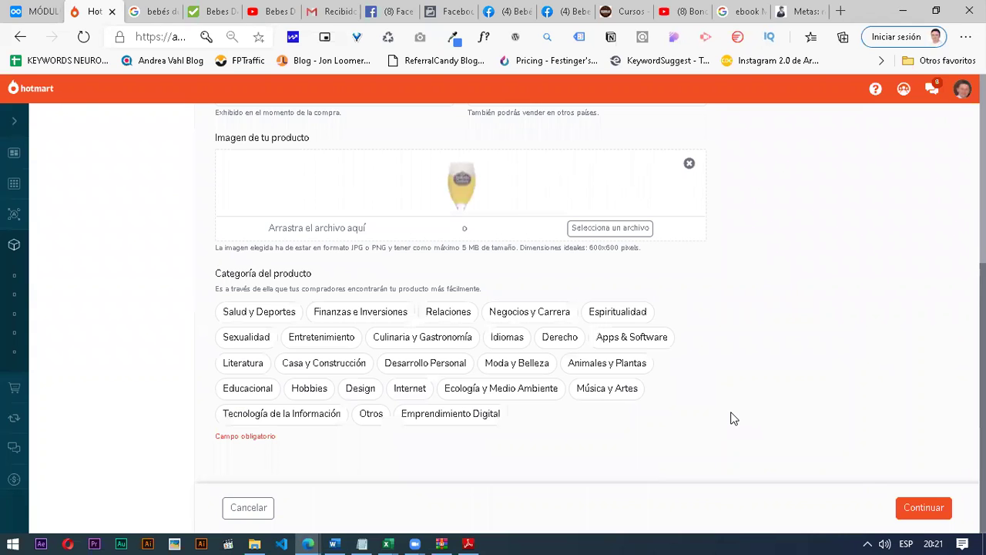
{"action": "scroll", "coordinate": [734, 419], "scroll_direction": "up", "scroll_amount": 2}
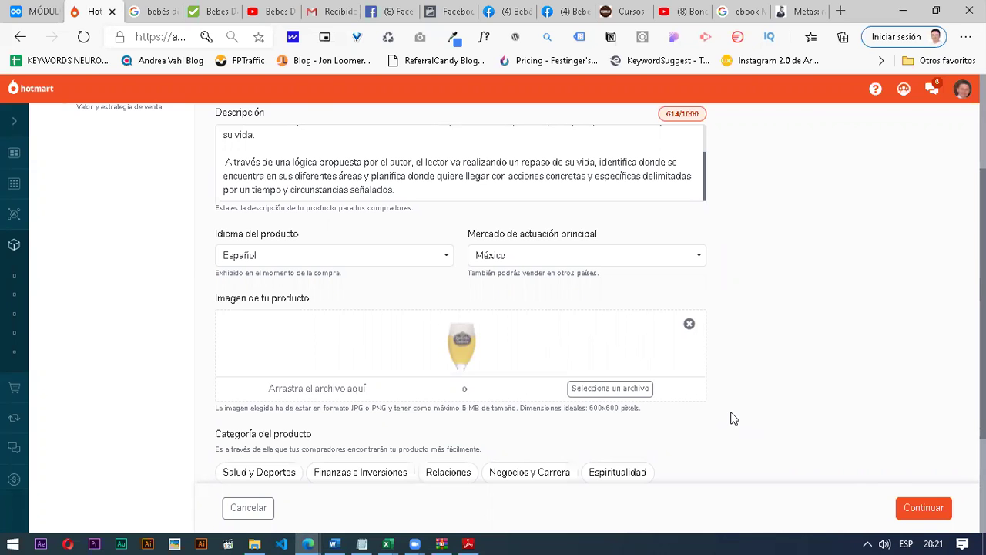
{"action": "scroll", "coordinate": [733, 419], "scroll_direction": "down", "scroll_amount": 2}
{"action": "scroll", "coordinate": [733, 418], "scroll_direction": "up", "scroll_amount": 4}
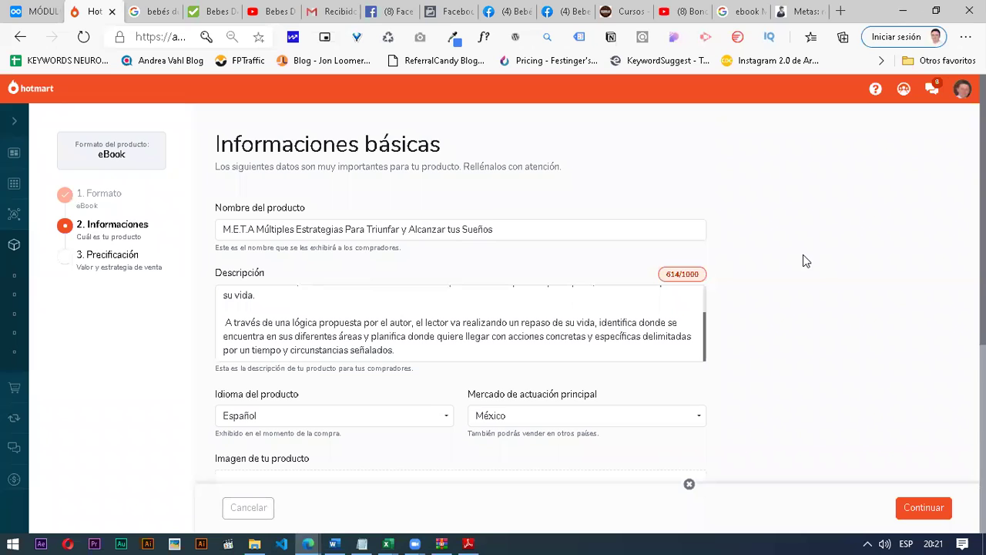
{"action": "scroll", "coordinate": [591, 349], "scroll_direction": "down", "scroll_amount": 2}
{"action": "scroll", "coordinate": [409, 366], "scroll_direction": "down", "scroll_amount": 2}
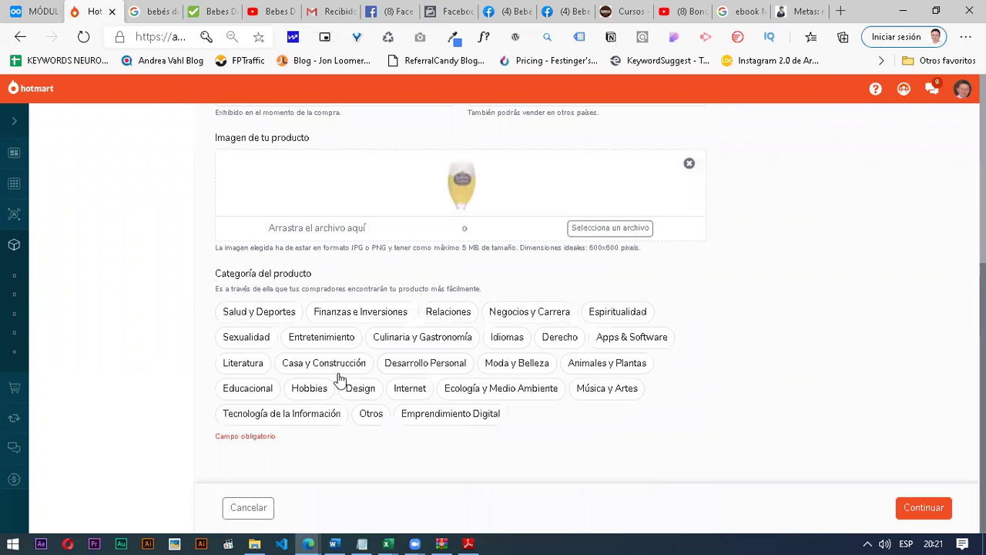
{"action": "left_click", "coordinate": [317, 363]}
{"action": "left_click", "coordinate": [326, 313]}
{"action": "left_click", "coordinate": [309, 387]}
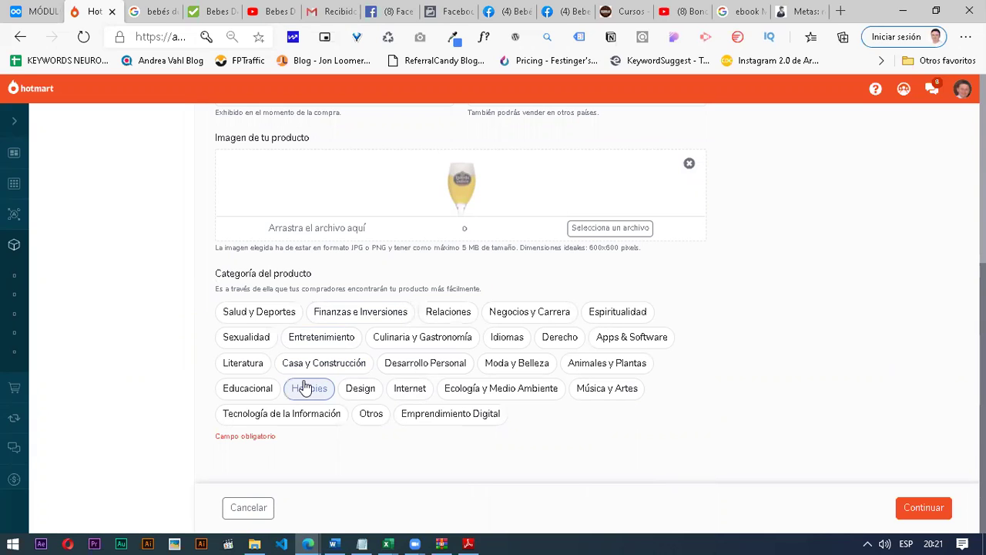
{"action": "left_click", "coordinate": [417, 373]}
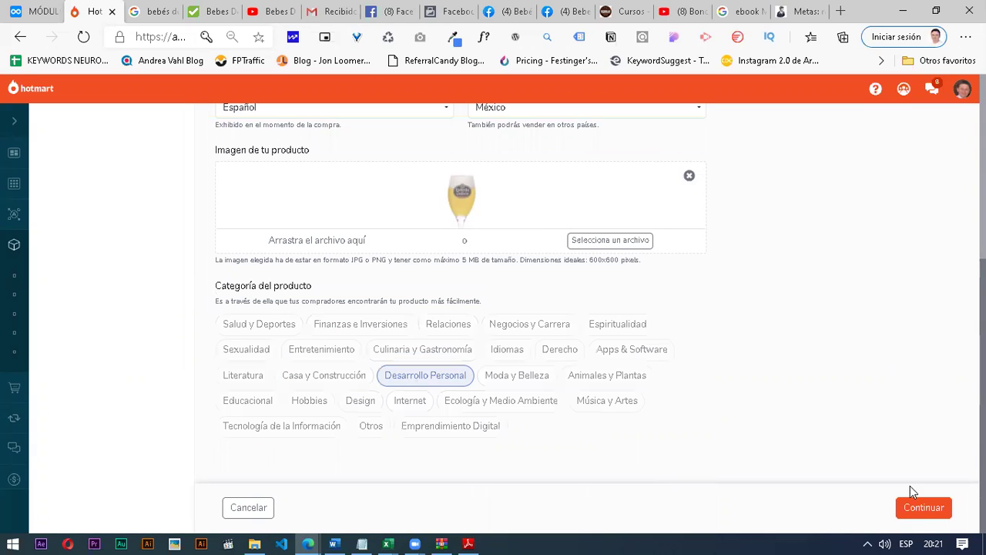
{"action": "left_click", "coordinate": [930, 508]}
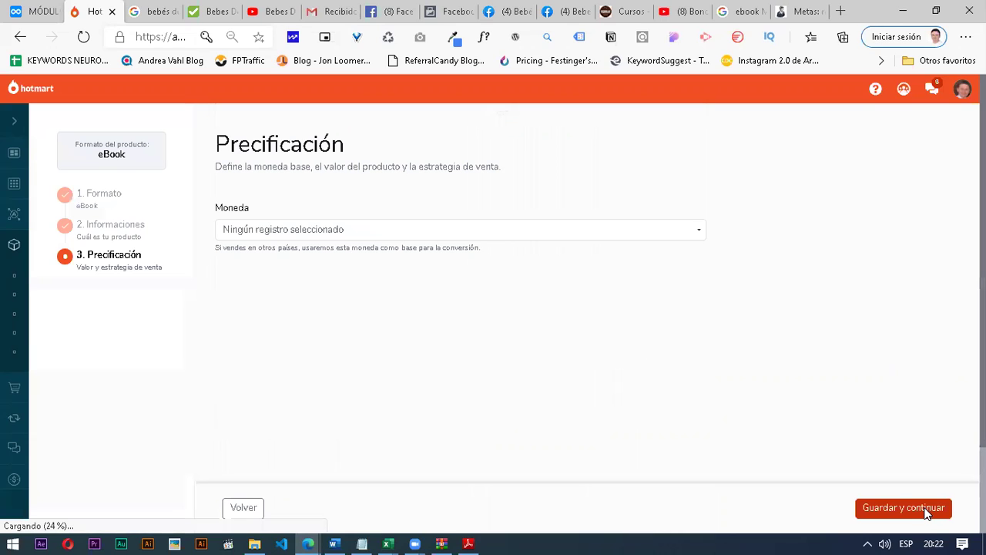
Step: Set the currency to Dólar Estadounidense and the product guarantee to 7 días
{"action": "left_click", "coordinate": [467, 231]}
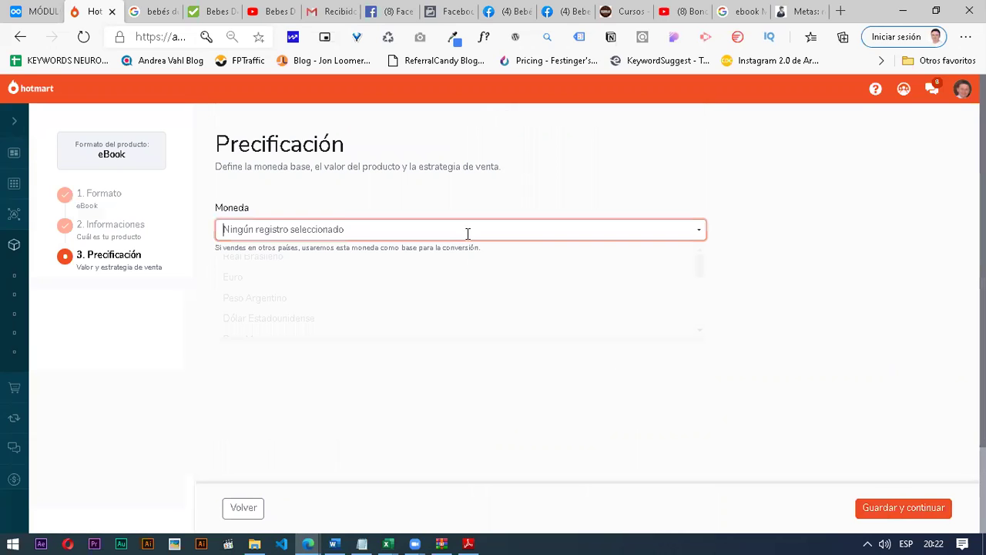
{"action": "left_click", "coordinate": [372, 324]}
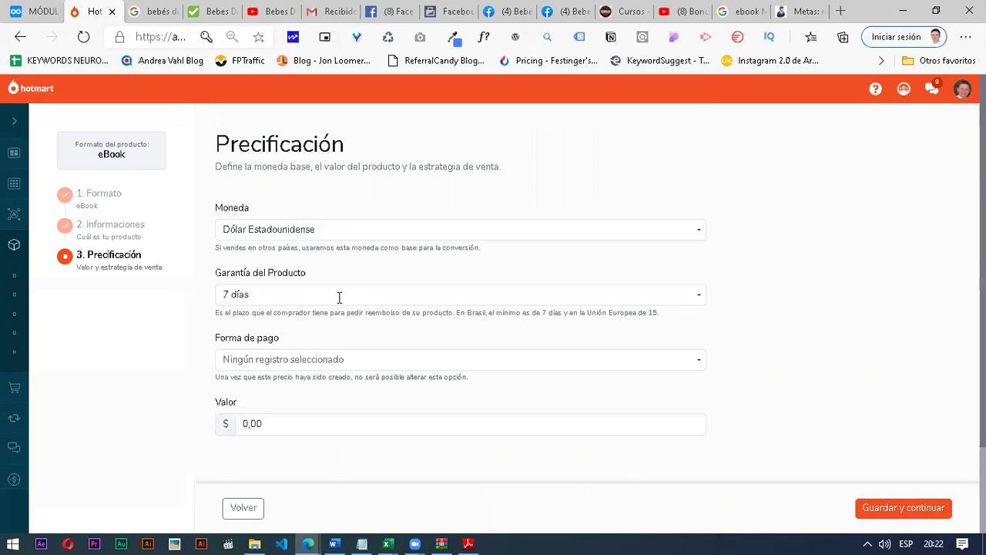
{"action": "left_click", "coordinate": [338, 298]}
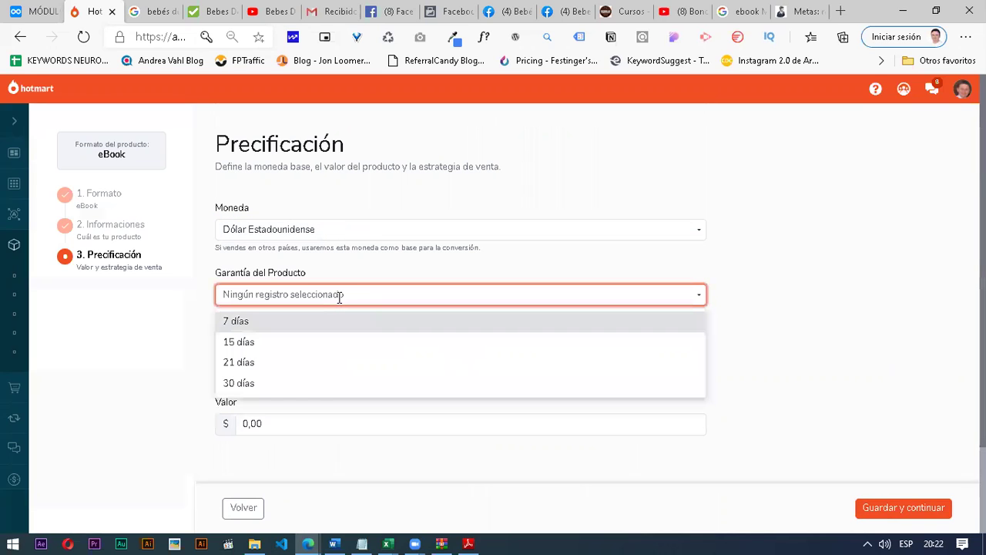
{"action": "left_click", "coordinate": [442, 322]}
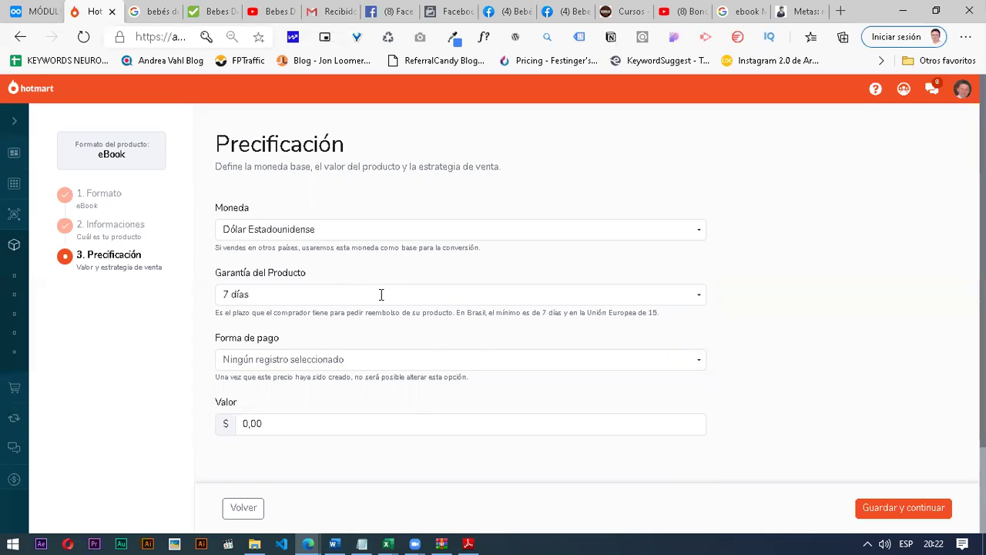
Step: Set the payment method to Pago al contado and the price to 17,00, and save the pricing
{"action": "left_click", "coordinate": [325, 358]}
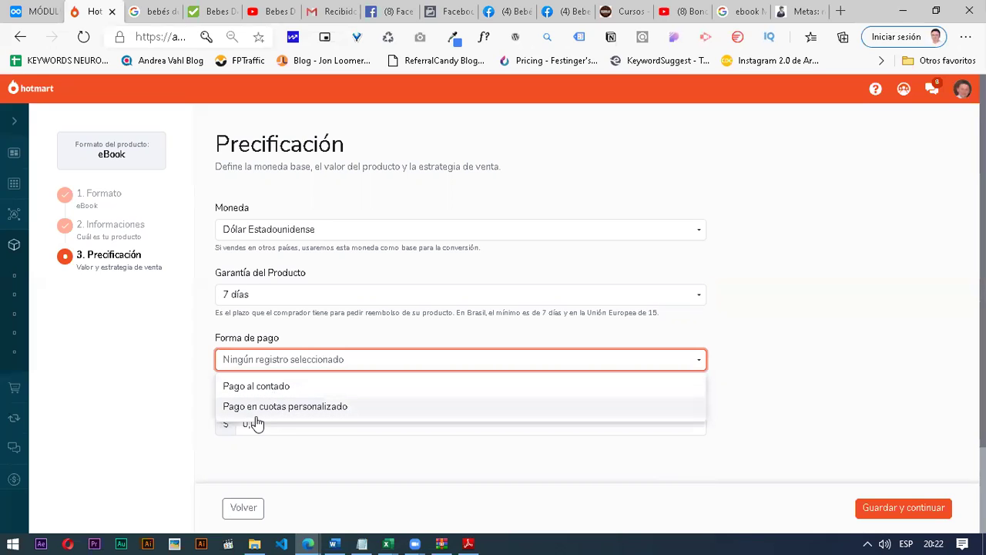
{"action": "left_click", "coordinate": [222, 356]}
{"action": "left_click", "coordinate": [238, 363]}
{"action": "left_click", "coordinate": [238, 386]}
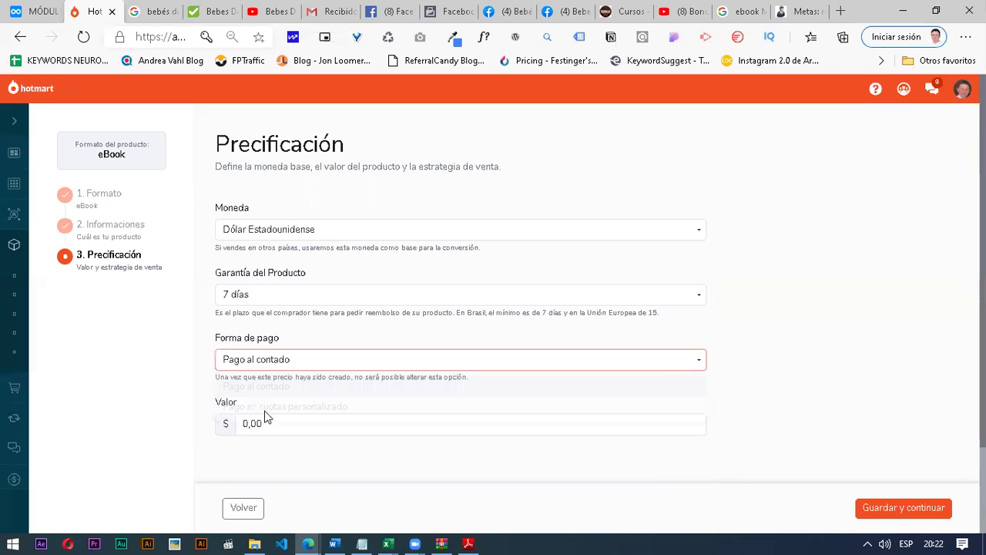
{"action": "left_click", "coordinate": [288, 416]}
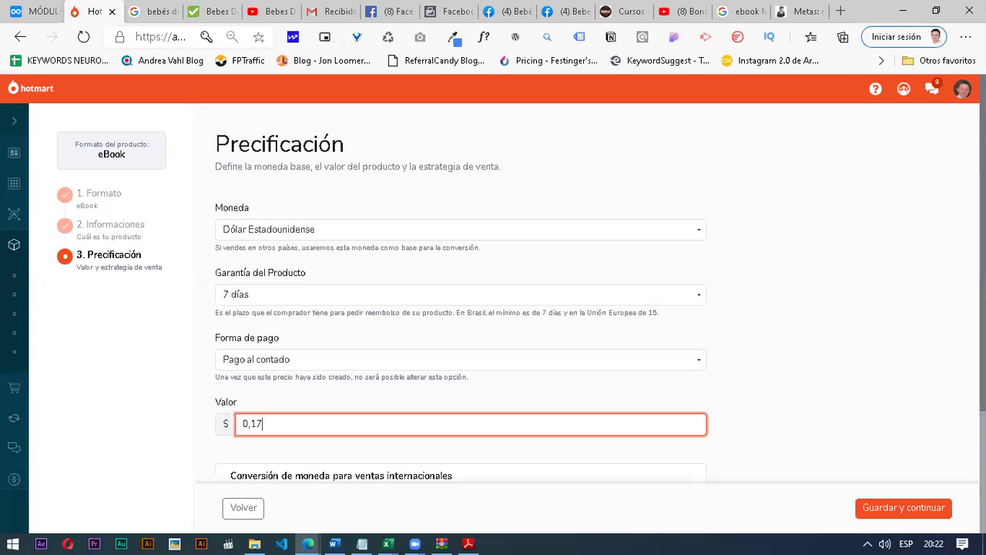
{"action": "type", "text": "00"}
{"action": "scroll", "coordinate": [931, 336], "scroll_direction": "down", "scroll_amount": 2}
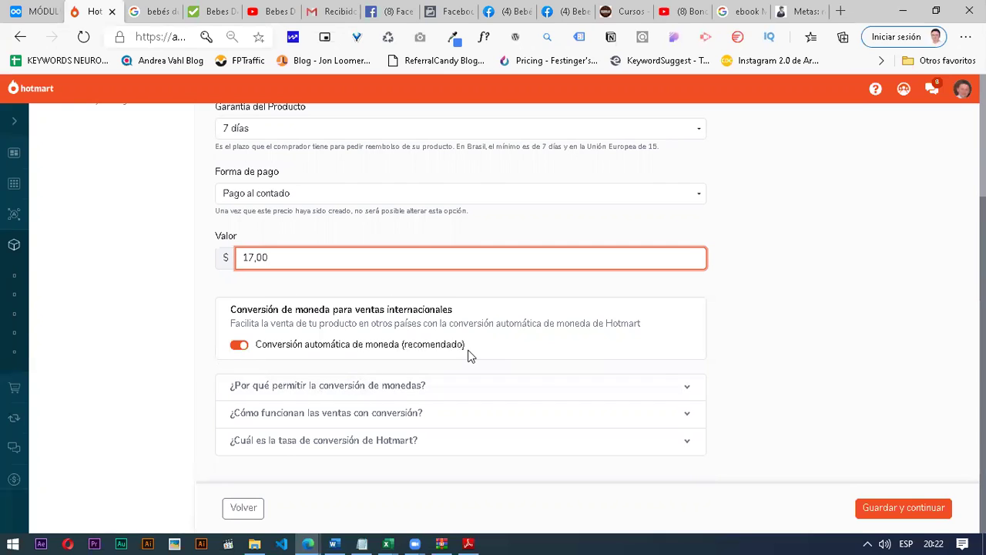
{"action": "scroll", "coordinate": [672, 397], "scroll_direction": "up", "scroll_amount": 2}
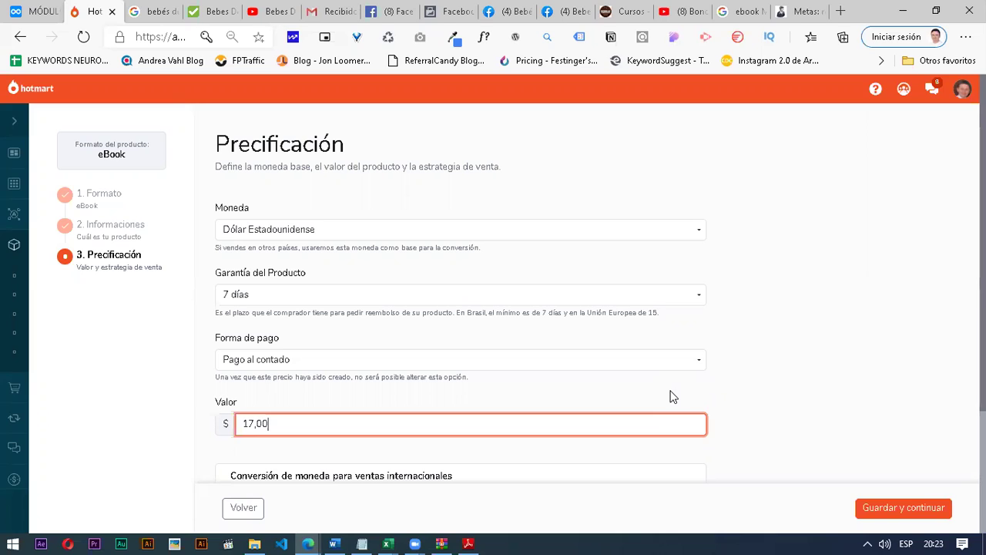
{"action": "left_click", "coordinate": [940, 522]}
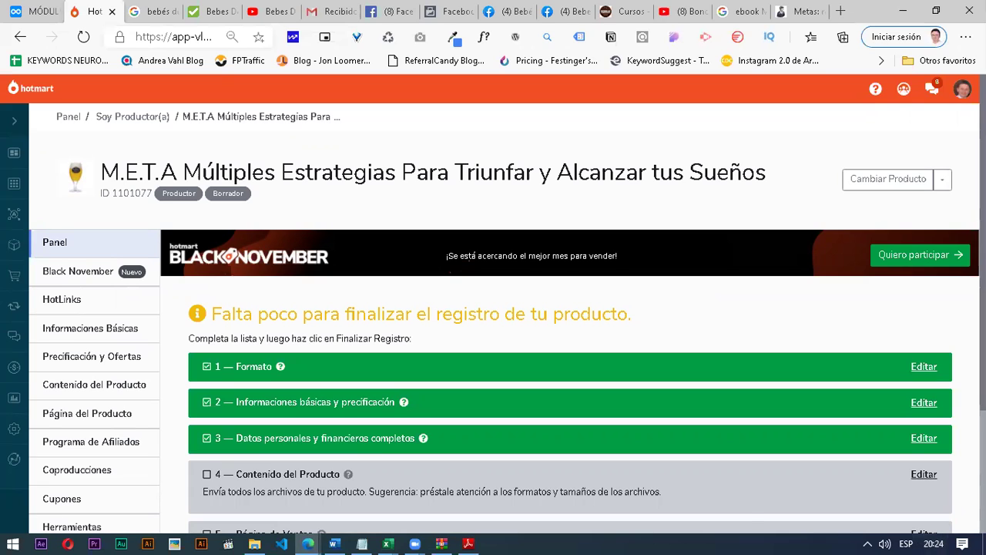
Step: Open the Contenido del Producto item of the registration checklist for editing
{"action": "scroll", "coordinate": [745, 506], "scroll_direction": "down", "scroll_amount": 2}
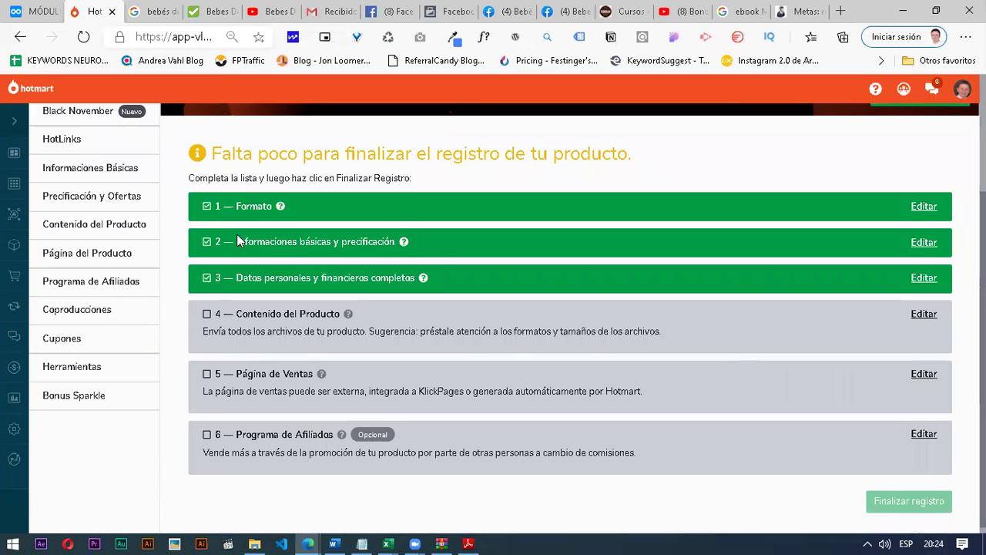
{"action": "left_click_drag", "start_coordinate": [433, 262], "coordinate": [265, 241]}
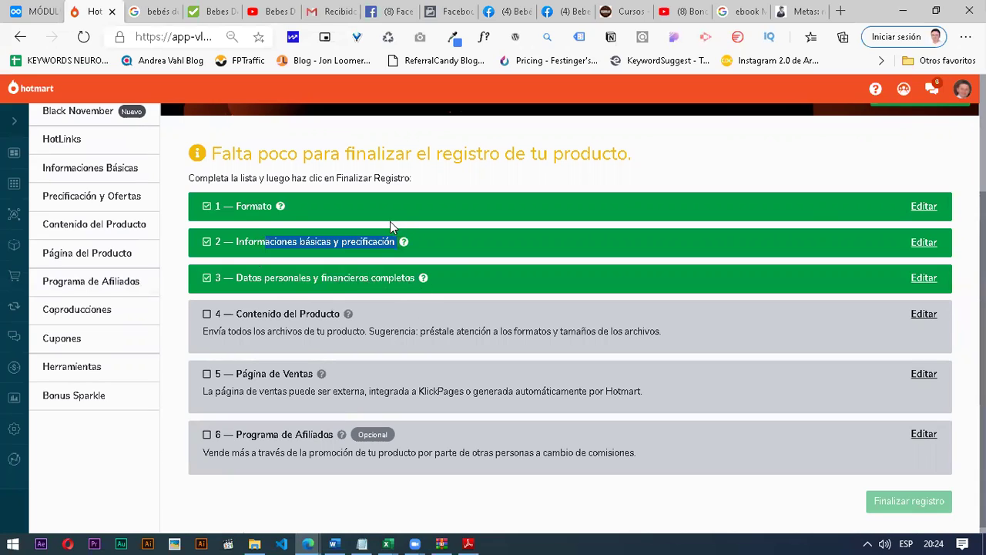
{"action": "left_click", "coordinate": [930, 320]}
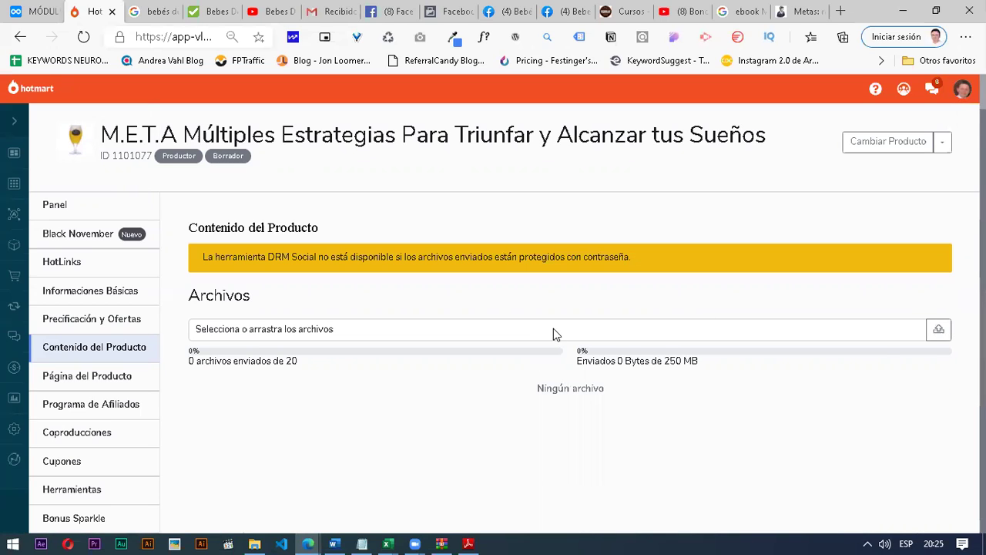
Step: Upload METAS.pdf as the product content from Descargas hasta Mayo 2020, inside Documentos y Descargas hasta mayo 2020 on the Multimedia (F:) drive
{"action": "left_click", "coordinate": [938, 330]}
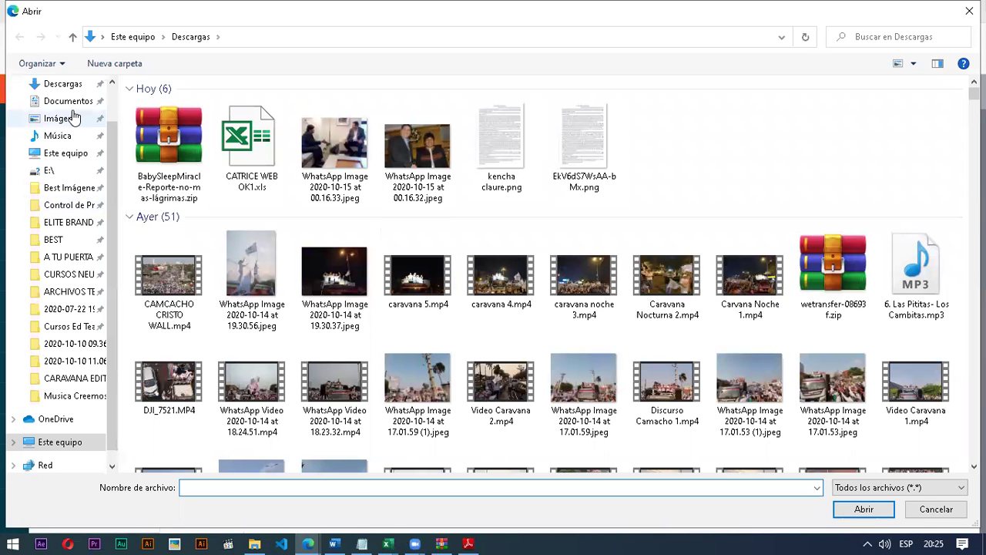
{"action": "left_click", "coordinate": [64, 156]}
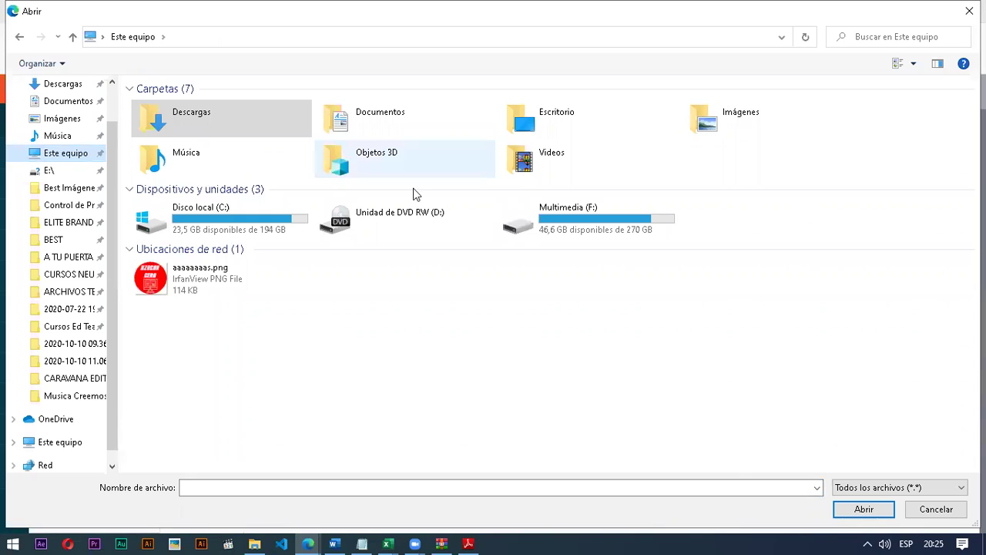
{"action": "double_click", "coordinate": [553, 235]}
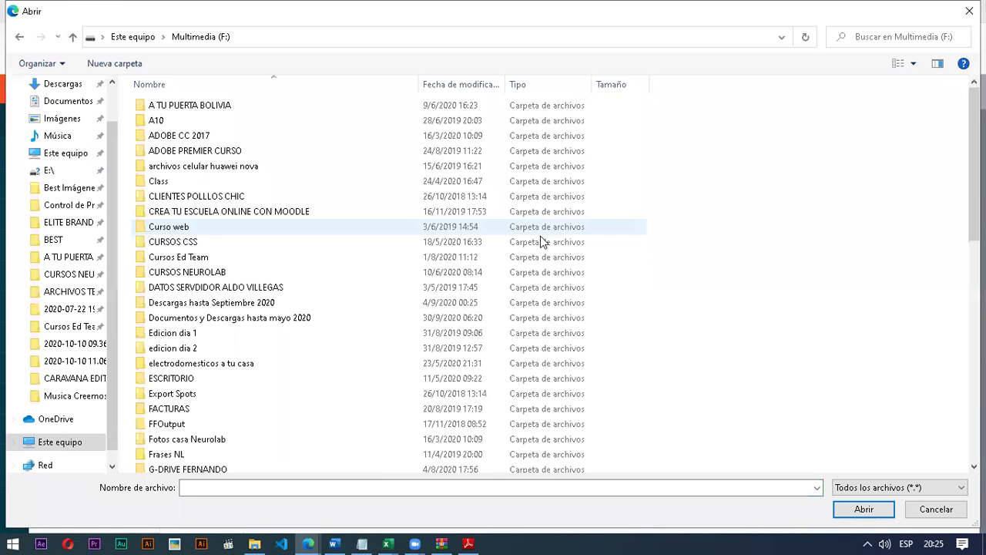
{"action": "double_click", "coordinate": [267, 319]}
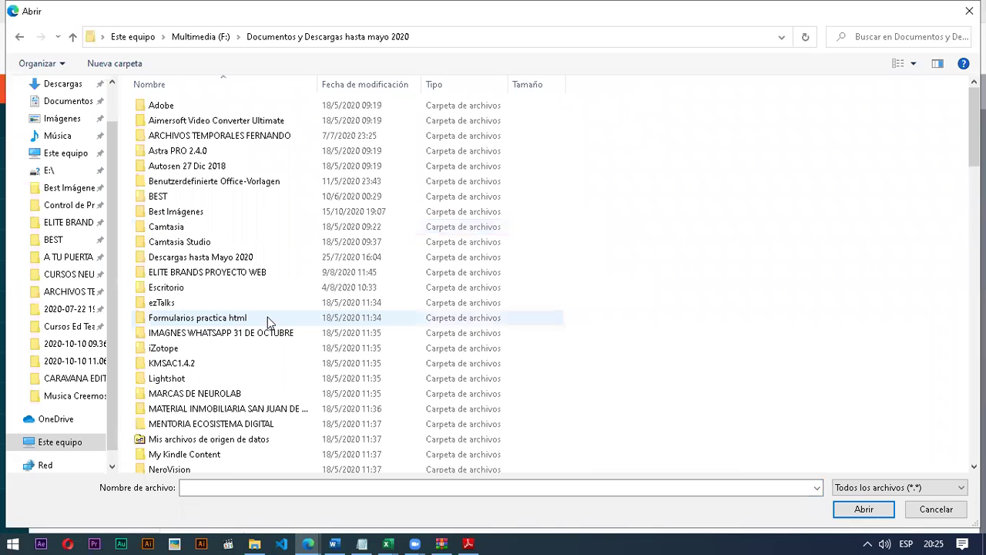
{"action": "left_click", "coordinate": [256, 259]}
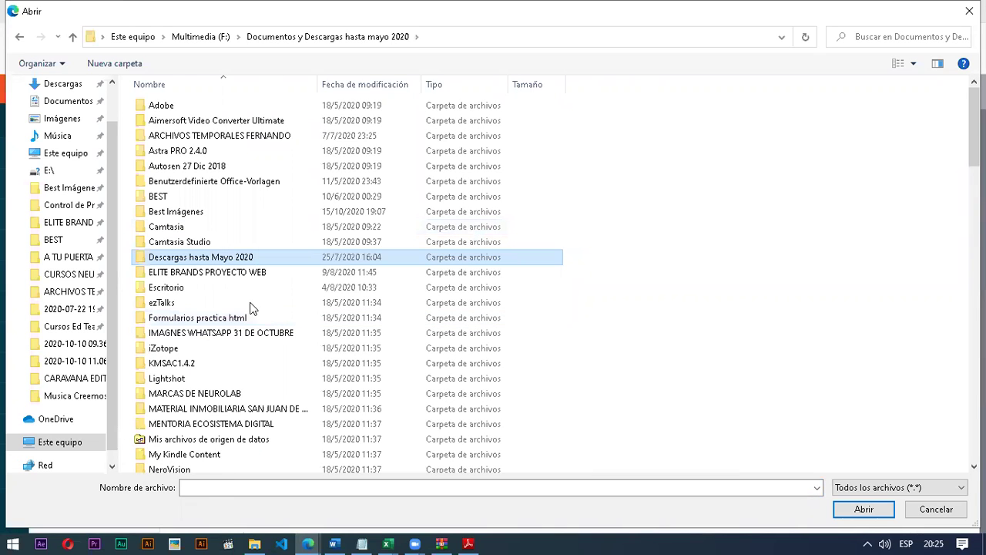
{"action": "key", "text": "Return"}
{"action": "left_click", "coordinate": [220, 486]}
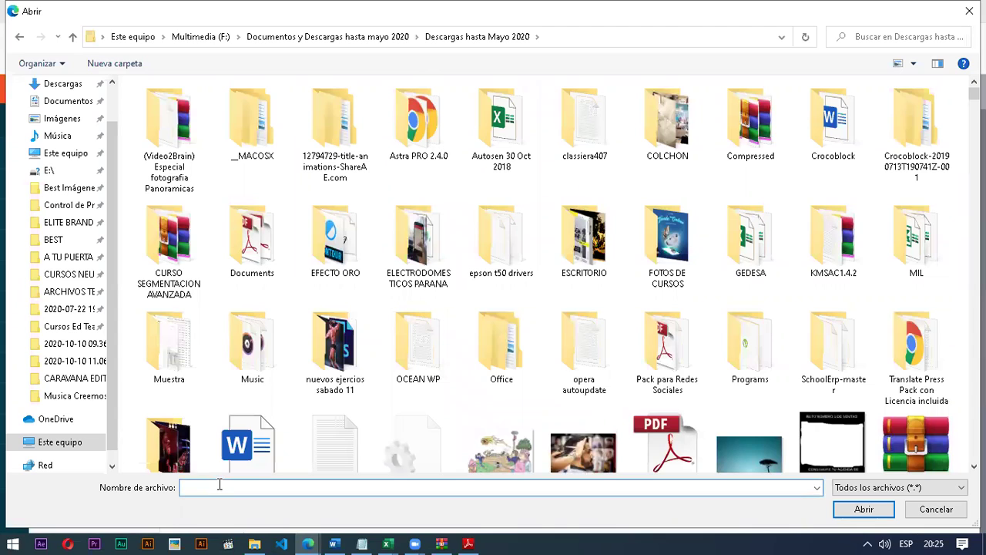
{"action": "type", "text": "met"}
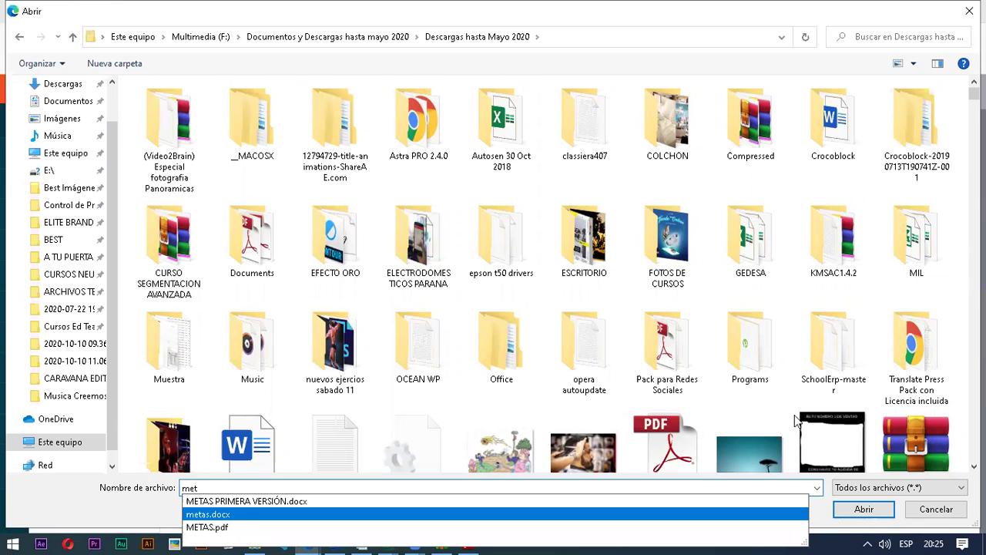
{"action": "key", "text": "Return"}
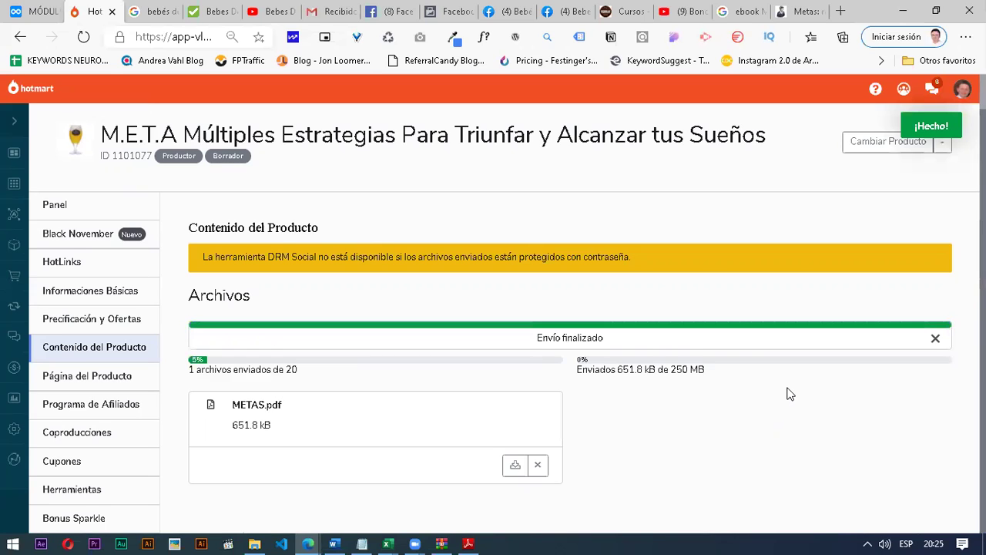
{"action": "left_click", "coordinate": [938, 9]}
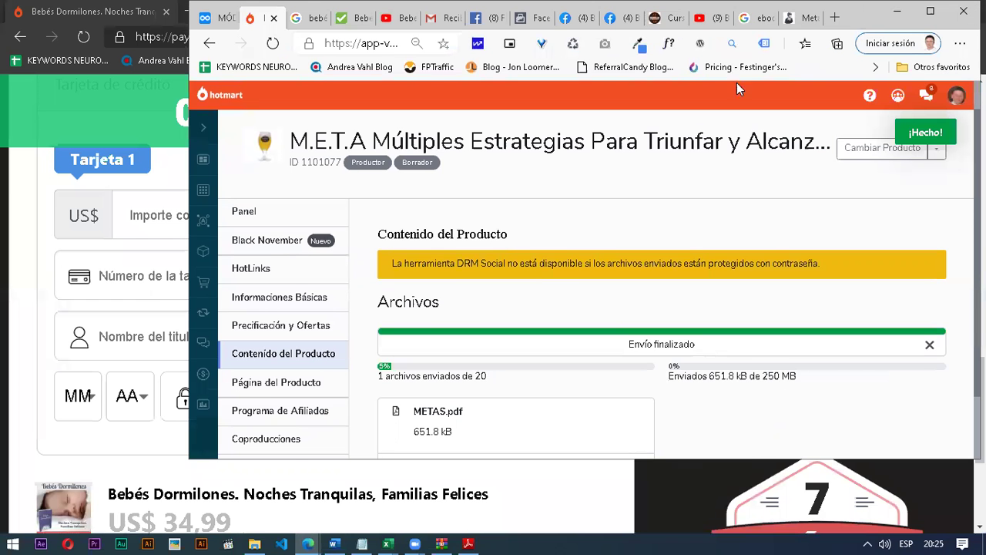
{"action": "left_click_drag", "start_coordinate": [862, 17], "coordinate": [732, 79]}
{"action": "scroll", "coordinate": [601, 397], "scroll_direction": "up", "scroll_amount": 1}
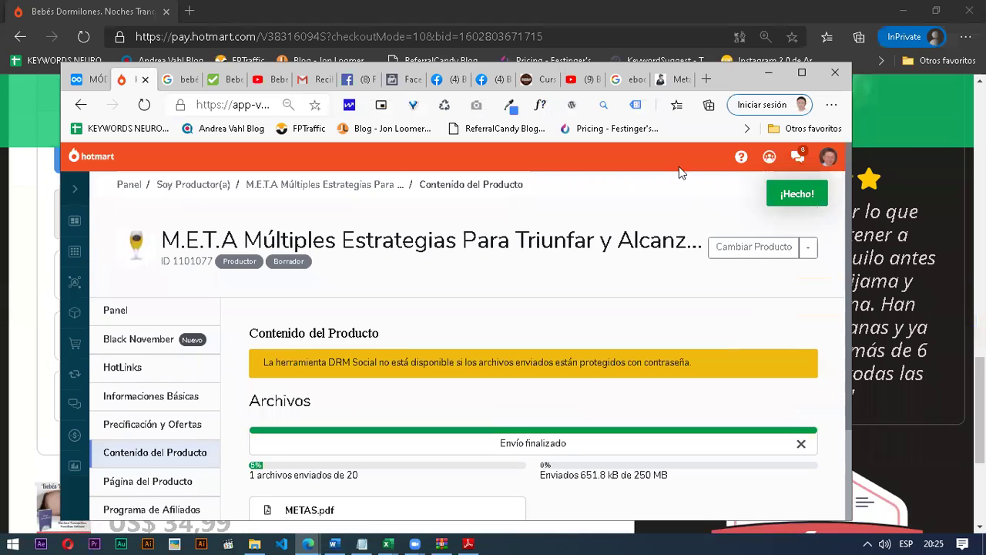
{"action": "key", "text": "super+Up"}
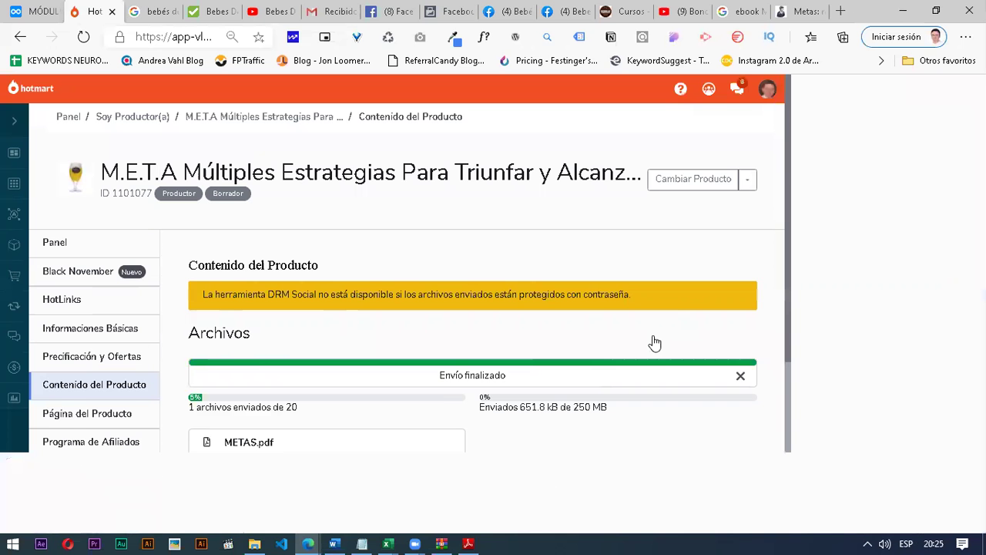
{"action": "scroll", "coordinate": [660, 359], "scroll_direction": "down", "scroll_amount": 1}
{"action": "scroll", "coordinate": [658, 361], "scroll_direction": "up", "scroll_amount": 1}
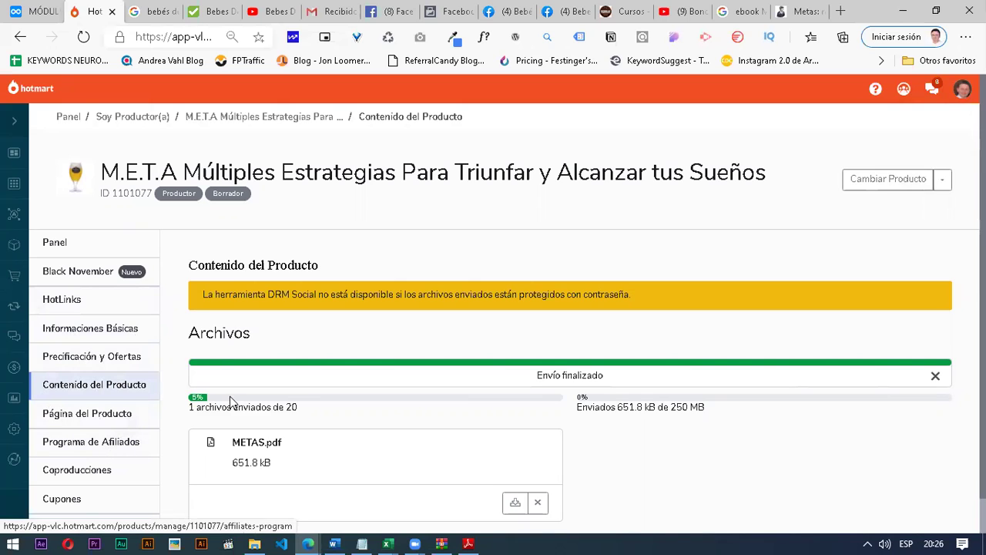
Step: Return to the product's Panel and open the Página de Ventas item of the registration checklist for editing
{"action": "left_click", "coordinate": [55, 244]}
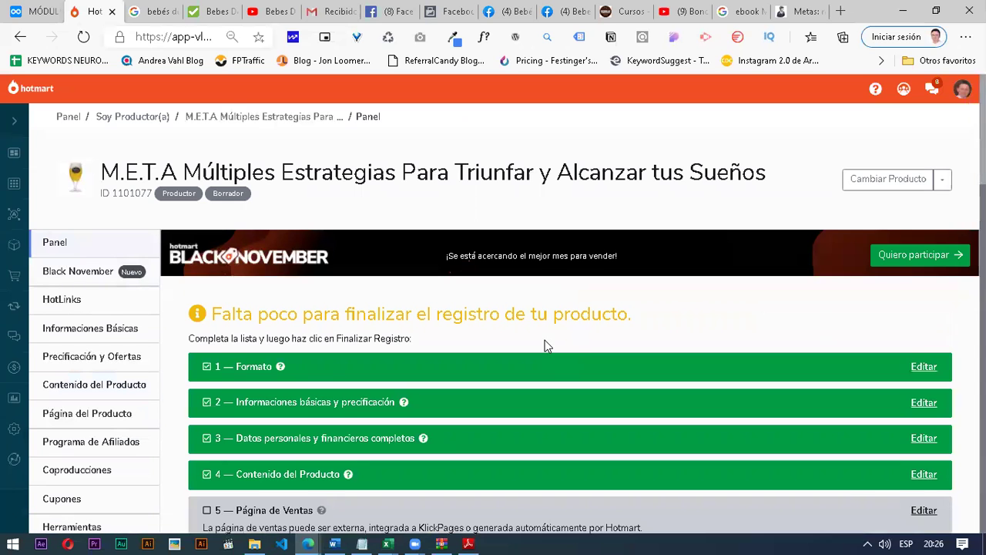
{"action": "scroll", "coordinate": [545, 342], "scroll_direction": "down", "scroll_amount": 2}
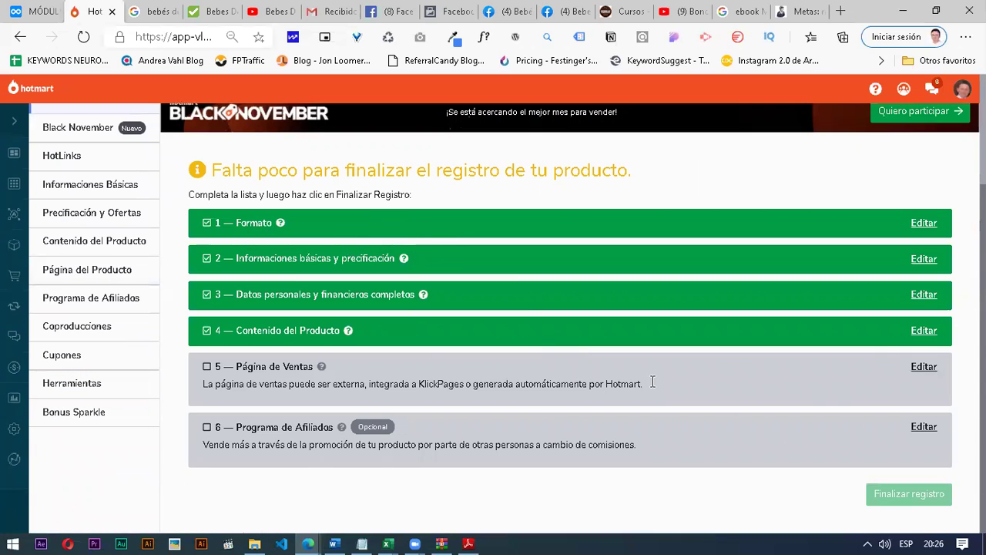
{"action": "scroll", "coordinate": [909, 355], "scroll_direction": "up", "scroll_amount": 2}
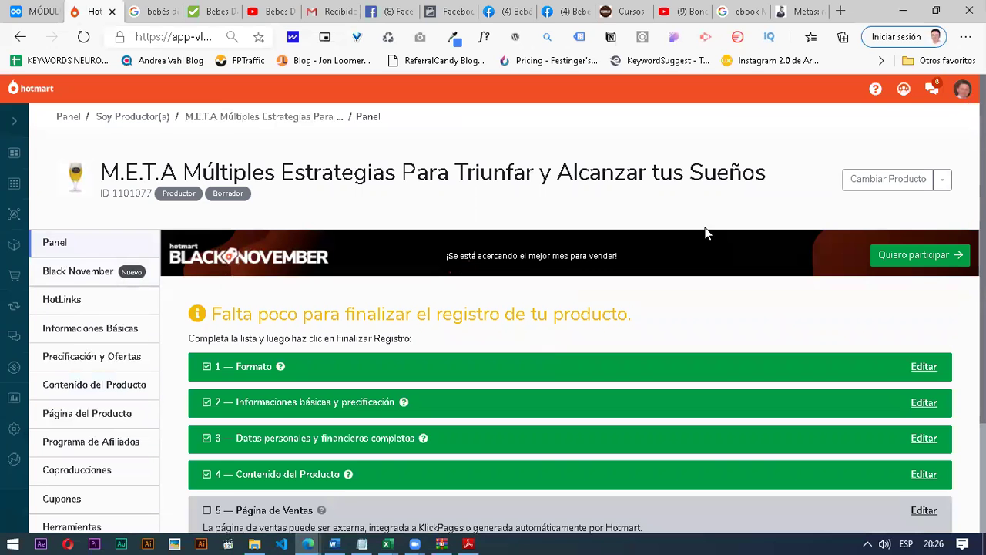
{"action": "scroll", "coordinate": [401, 216], "scroll_direction": "down", "scroll_amount": 2}
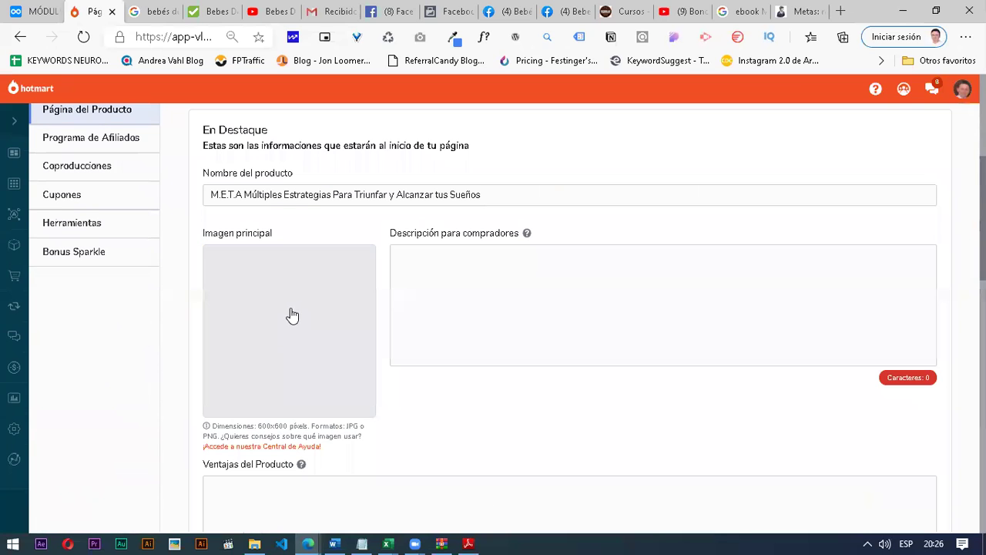
Step: Look through the product page form, from the buyer description and Ventajas del Producto to the important details and buyer opinion options
{"action": "left_click", "coordinate": [466, 259]}
{"action": "scroll", "coordinate": [456, 276], "scroll_direction": "down", "scroll_amount": 2}
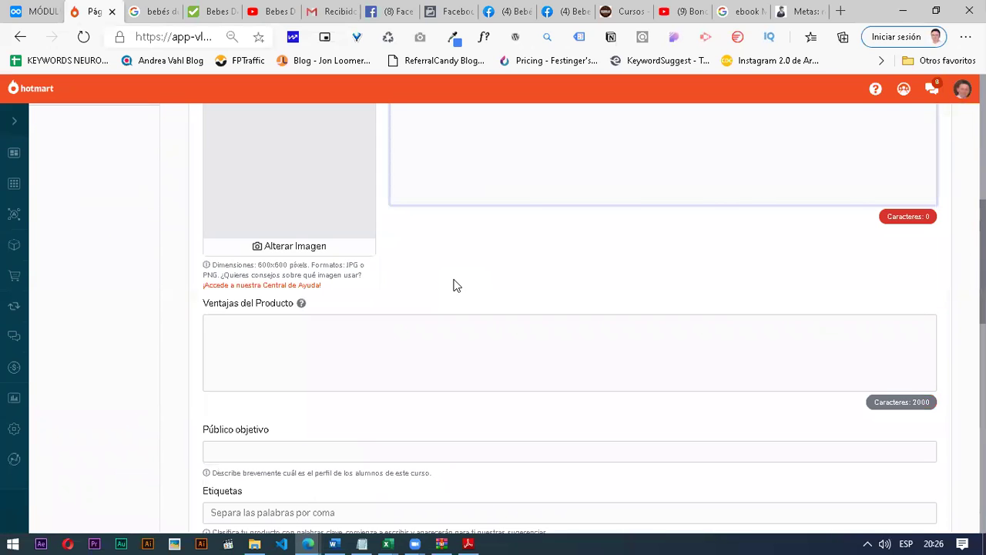
{"action": "left_click", "coordinate": [417, 345]}
{"action": "scroll", "coordinate": [416, 345], "scroll_direction": "down", "scroll_amount": 2}
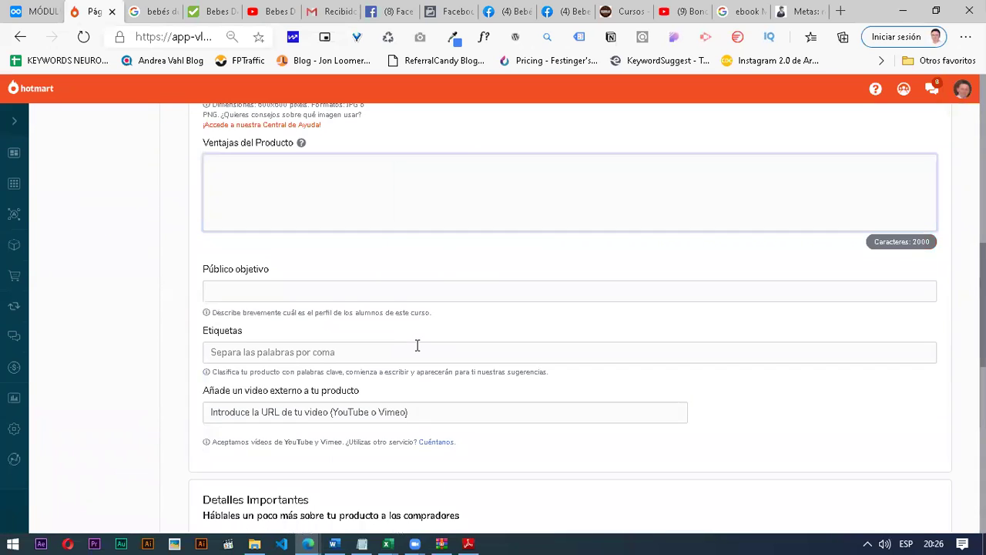
{"action": "scroll", "coordinate": [363, 270], "scroll_direction": "up", "scroll_amount": 2}
{"action": "scroll", "coordinate": [358, 264], "scroll_direction": "down", "scroll_amount": 6}
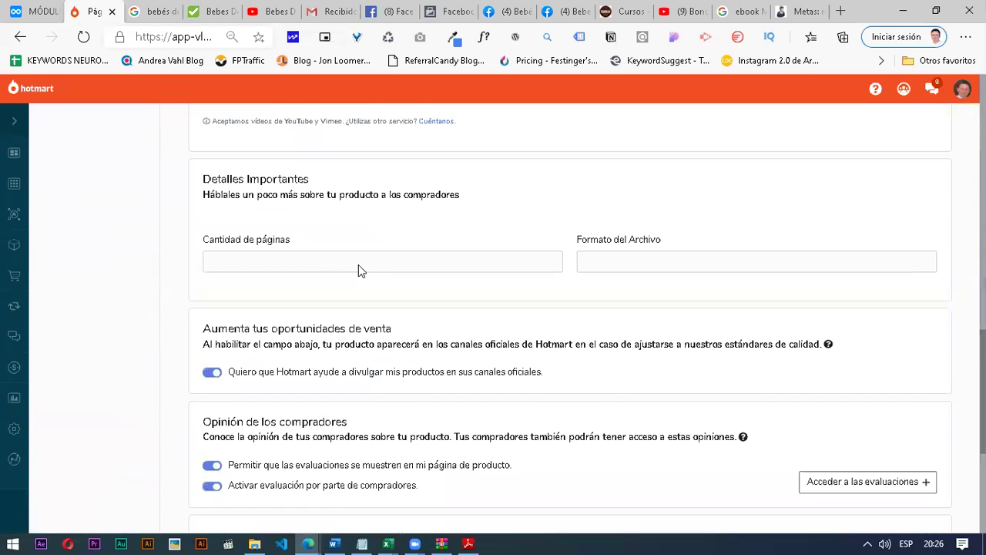
{"action": "scroll", "coordinate": [359, 264], "scroll_direction": "up", "scroll_amount": 10}
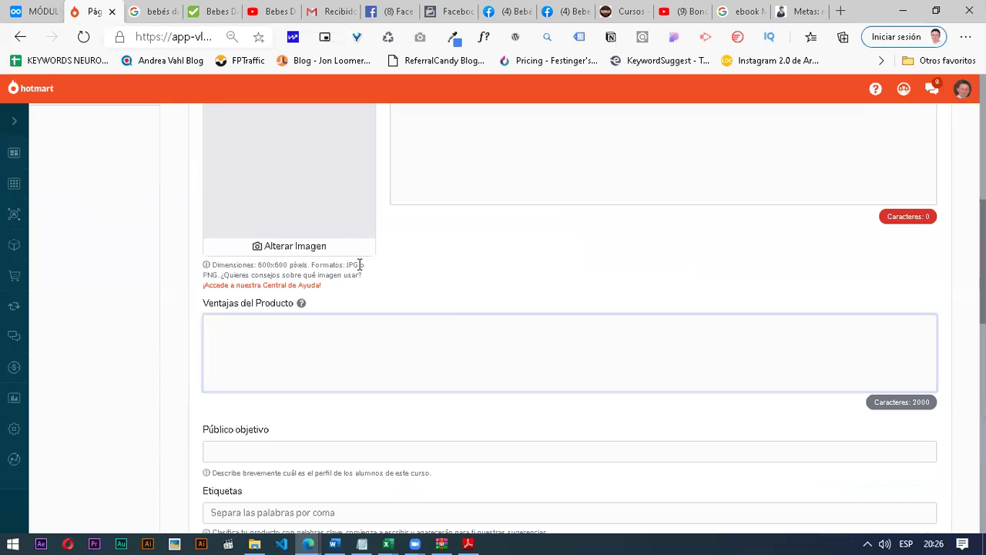
Step: Save the M.E.T.A.S. cover image from the book's blog article to Descargas as libros-sobre-las-metas.jpg
{"action": "left_click", "coordinate": [797, 10]}
{"action": "scroll", "coordinate": [488, 288], "scroll_direction": "down", "scroll_amount": 4}
{"action": "scroll", "coordinate": [488, 290], "scroll_direction": "up", "scroll_amount": 10}
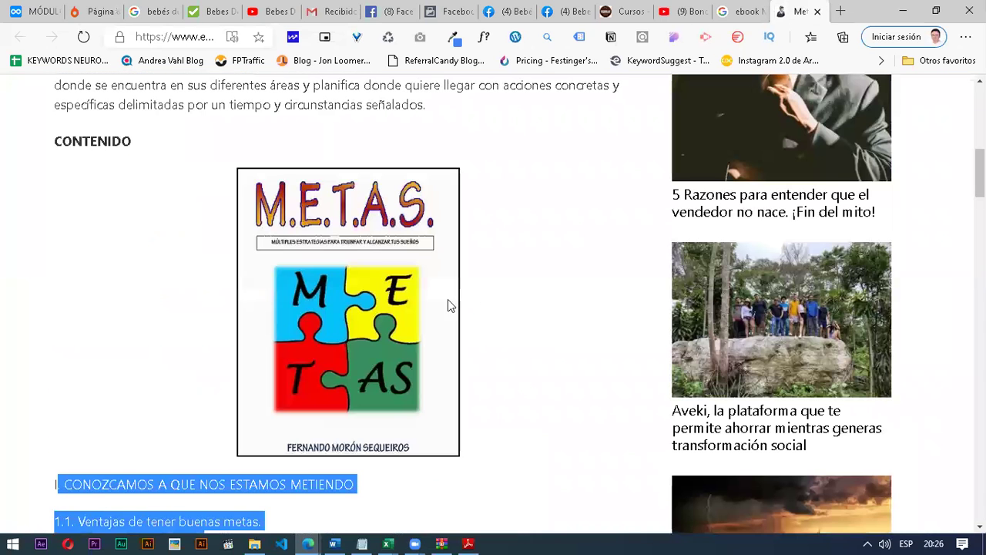
{"action": "right_click", "coordinate": [283, 300]}
{"action": "left_click", "coordinate": [376, 338]}
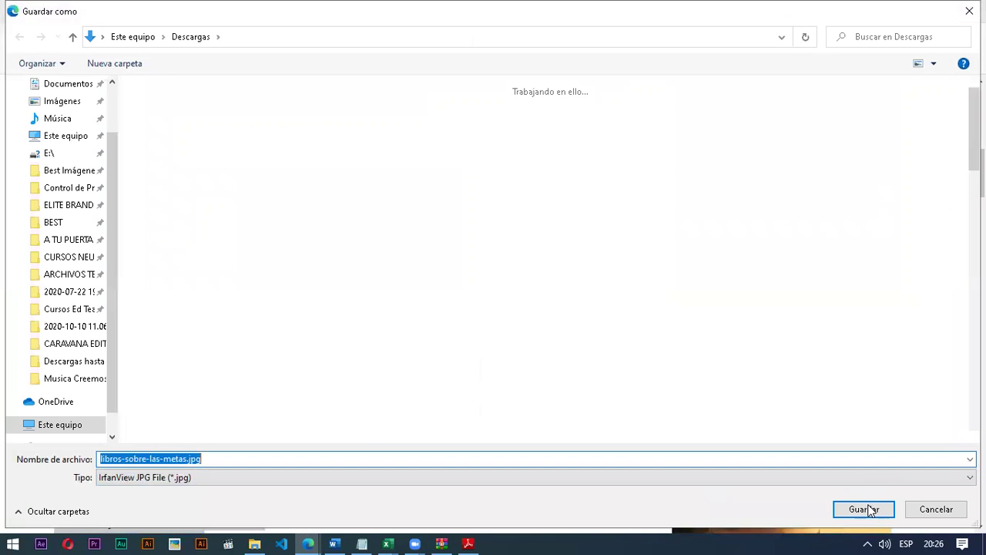
{"action": "left_click", "coordinate": [863, 509]}
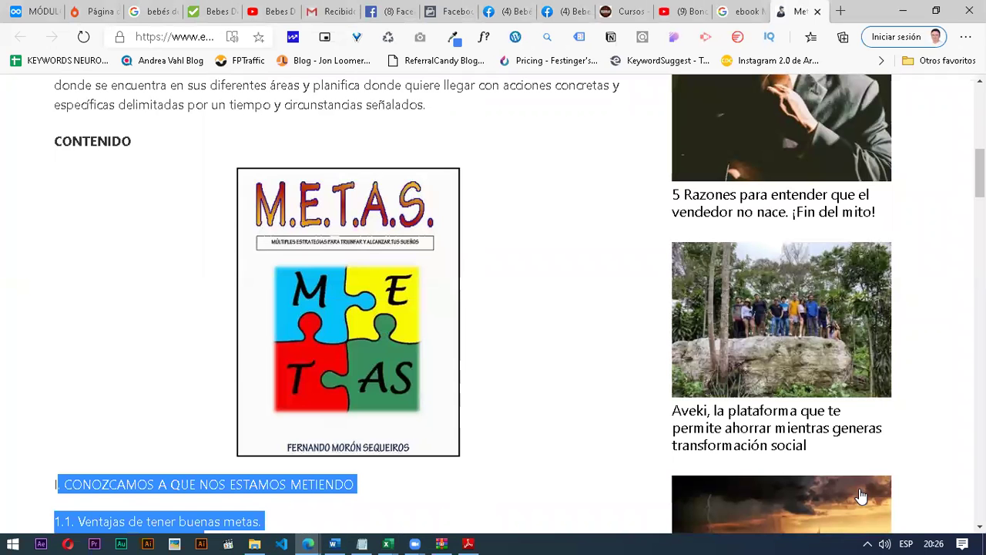
Step: Copy the article's two paragraphs above CONTENIDO and paste them into Hotmart's Descripción para compradores field
{"action": "scroll", "coordinate": [431, 362], "scroll_direction": "up", "scroll_amount": 4}
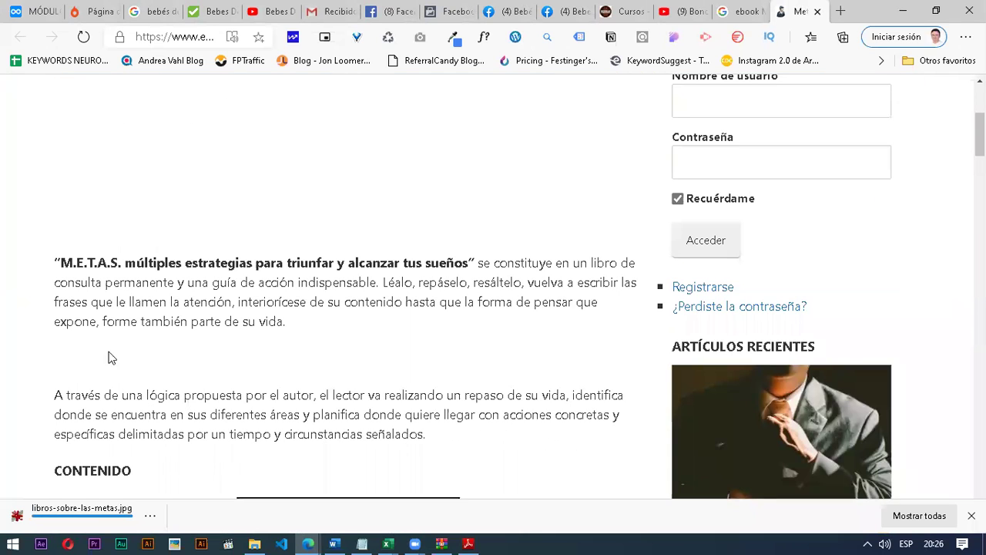
{"action": "left_click_drag", "start_coordinate": [352, 395], "coordinate": [56, 263]}
{"action": "key", "text": "ctrl+c"}
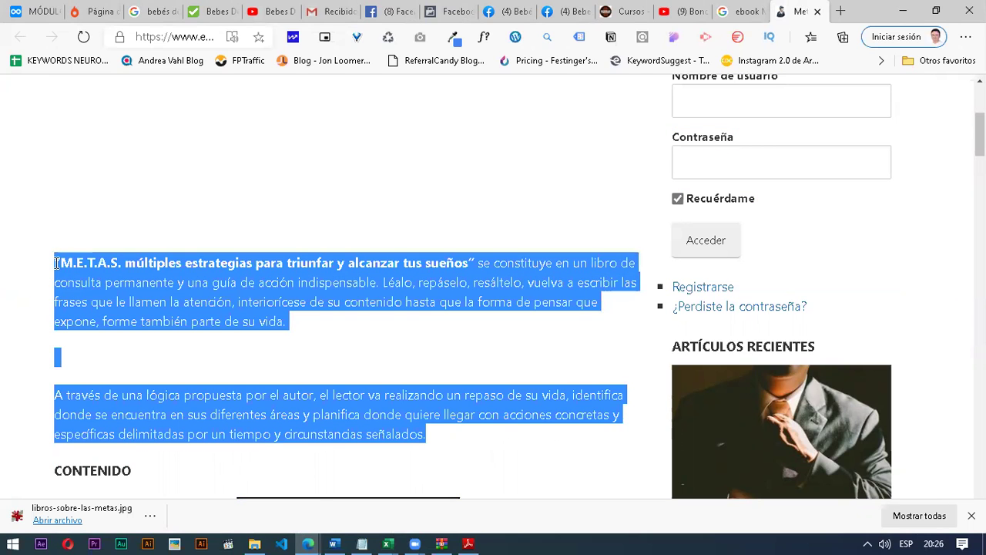
{"action": "left_click", "coordinate": [96, 10]}
{"action": "scroll", "coordinate": [480, 413], "scroll_direction": "down", "scroll_amount": 4}
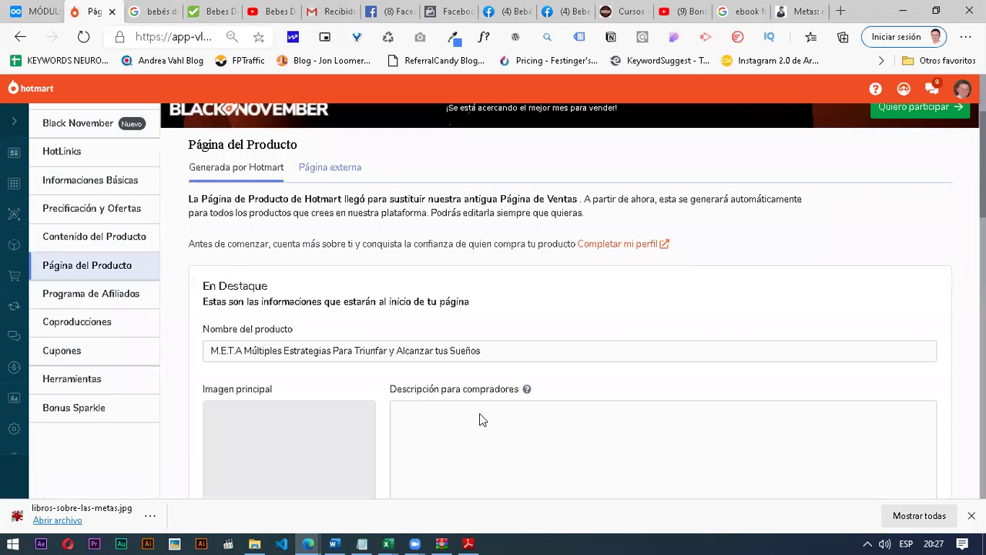
{"action": "left_click", "coordinate": [453, 294]}
{"action": "key", "text": "ctrl+v"}
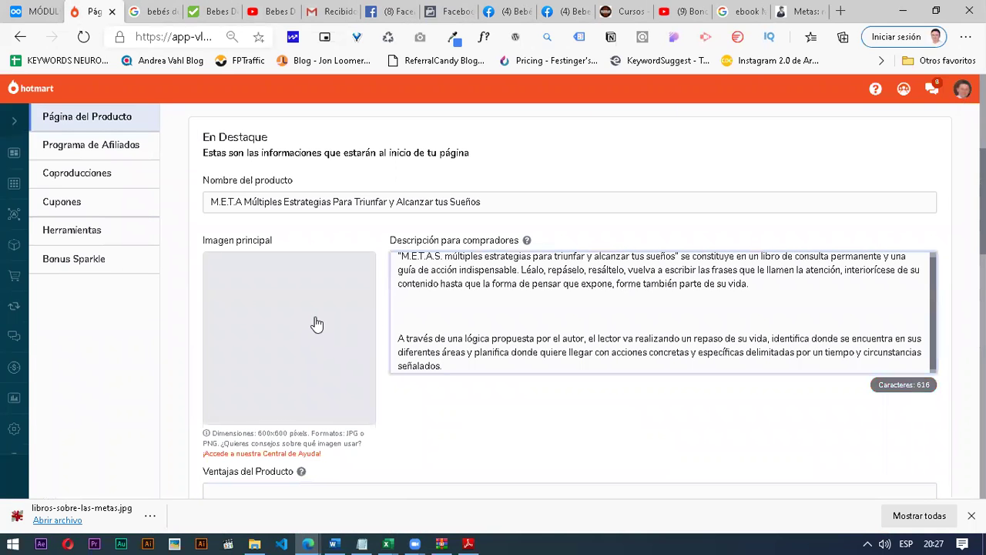
Step: Set the product page's main image to libros-sobre-las-metas.jpg from the Descargas folder
{"action": "left_click", "coordinate": [315, 317]}
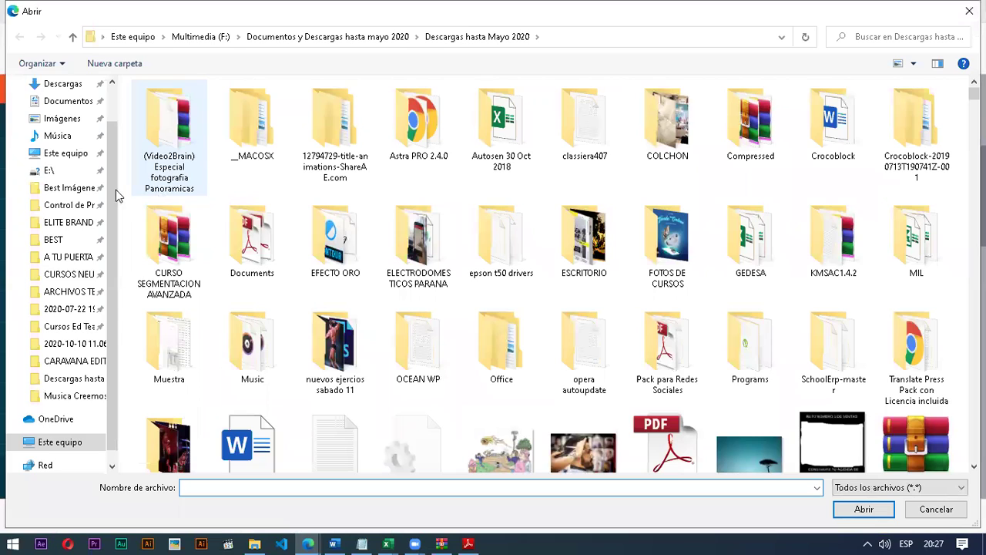
{"action": "left_click", "coordinate": [75, 129]}
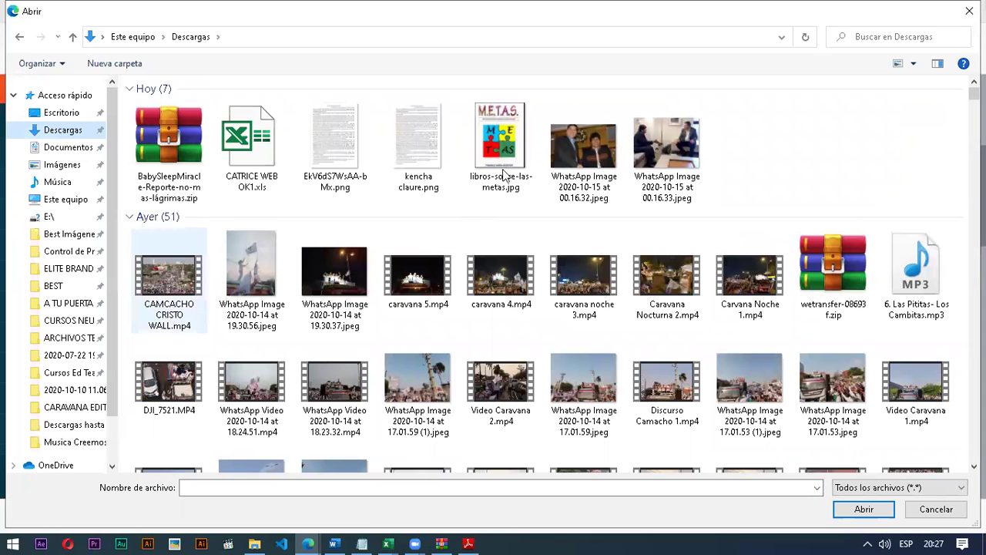
{"action": "left_click", "coordinate": [504, 175]}
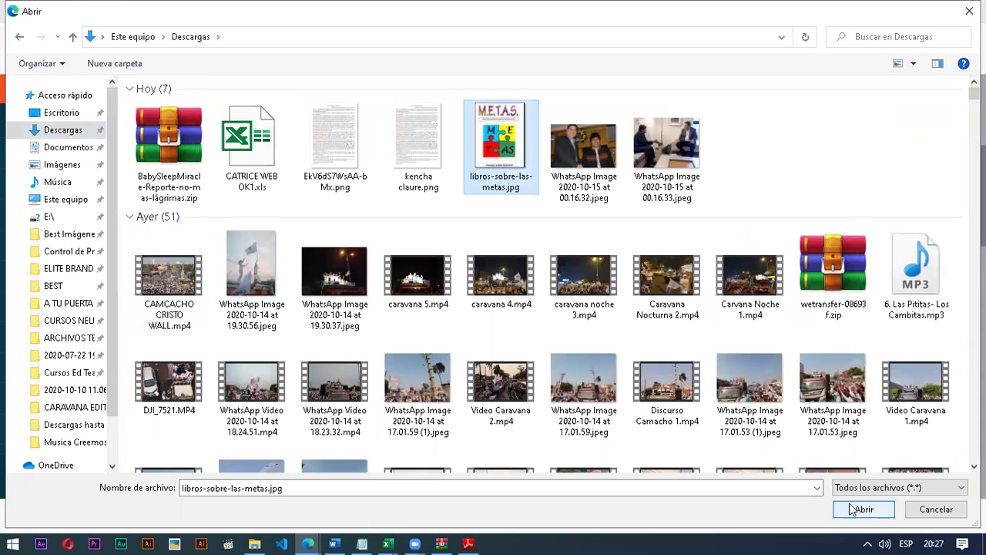
{"action": "left_click", "coordinate": [861, 509]}
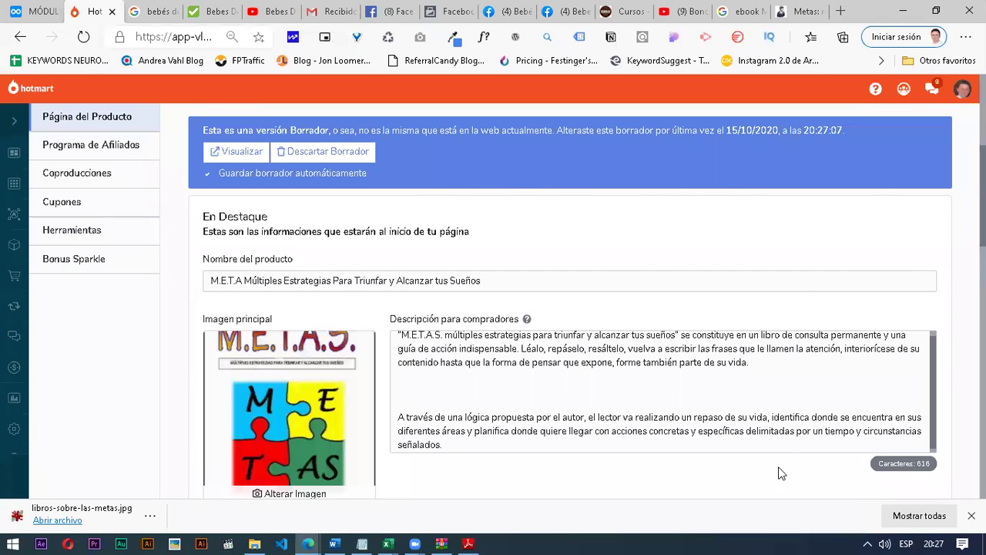
Step: Copy the blog article's table of contents through item 5.3 and paste it into the Ventajas del Producto field
{"action": "scroll", "coordinate": [782, 462], "scroll_direction": "down", "scroll_amount": 2}
{"action": "scroll", "coordinate": [470, 308], "scroll_direction": "down", "scroll_amount": 2}
{"action": "left_click", "coordinate": [463, 299]}
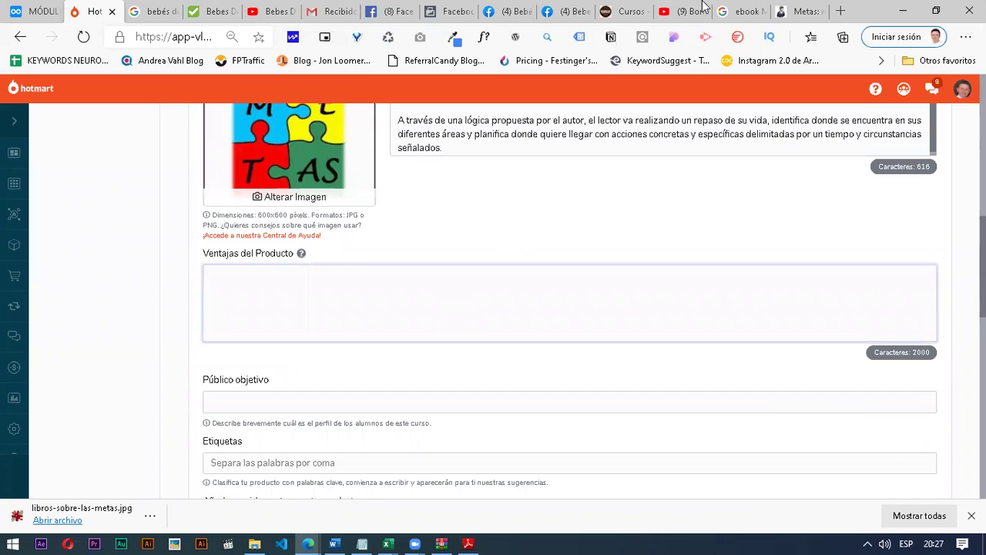
{"action": "key", "text": "ctrl+9"}
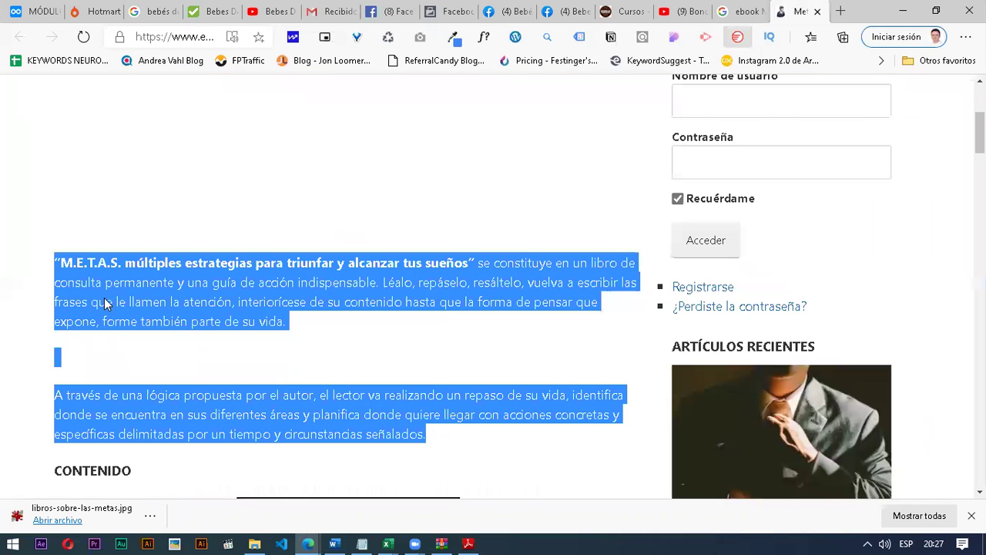
{"action": "scroll", "coordinate": [108, 302], "scroll_direction": "down", "scroll_amount": 5}
{"action": "left_click_drag", "start_coordinate": [55, 364], "coordinate": [241, 348]}
{"action": "scroll", "coordinate": [224, 331], "scroll_direction": "down", "scroll_amount": 5}
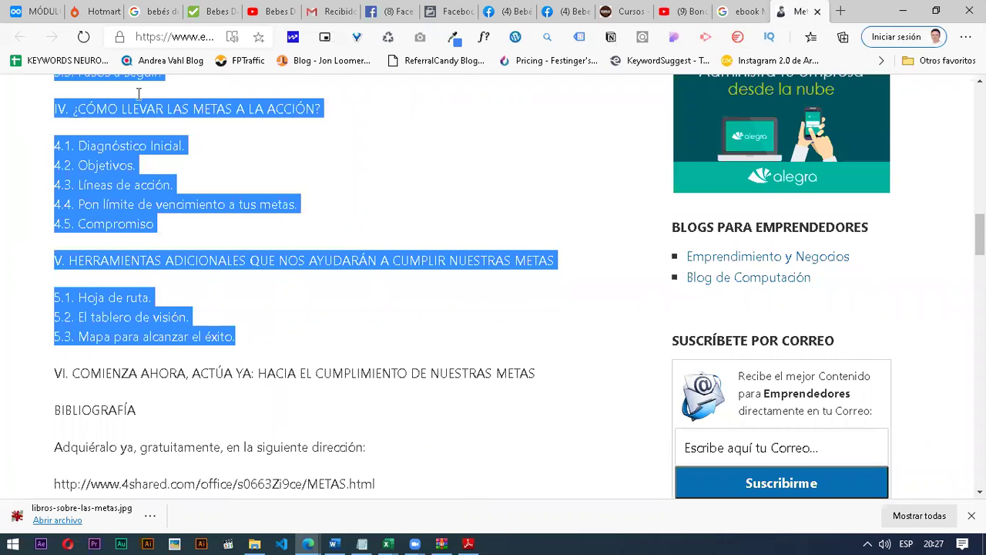
{"action": "key", "text": "ctrl+2"}
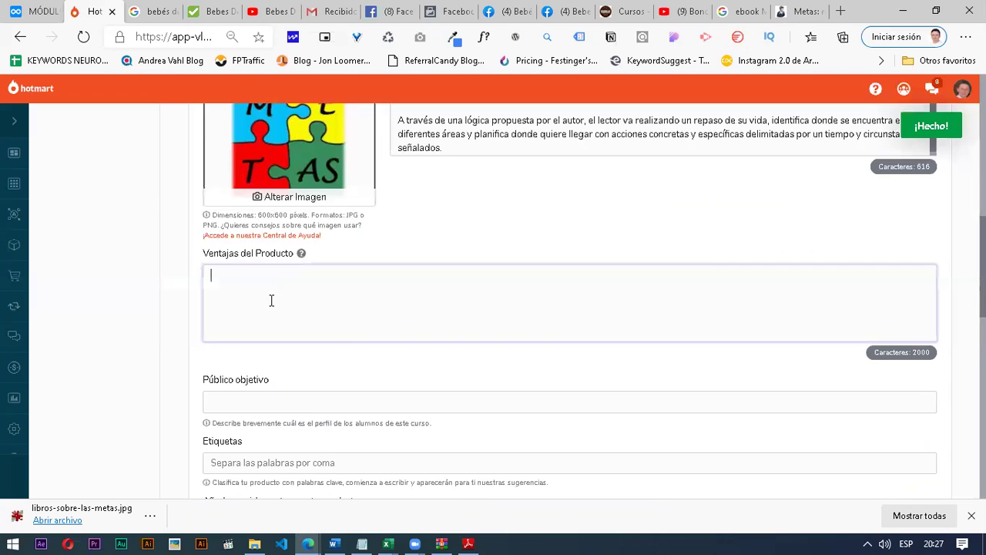
{"action": "key", "text": "ctrl+v"}
Step: Enter "Personas interesadas en su desarrollo personal" as the product's Público objetivo
{"action": "left_click", "coordinate": [301, 411]}
{"action": "type", "text": "D"}
{"action": "key", "text": "BackSpace"}
{"action": "type", "text": "rr"}
{"action": "key", "text": "BackSpace"}
{"action": "key", "text": "BackSpace"}
{"action": "type", "text": "PErson"}
{"action": "key", "text": "BackSpace"}
{"action": "key", "text": "BackSpace"}
{"action": "key", "text": "BackSpace"}
{"action": "key", "text": "BackSpace"}
{"action": "key", "text": "BackSpace"}
{"action": "type", "text": "ersonas interesadas en su desarrollo personal"}
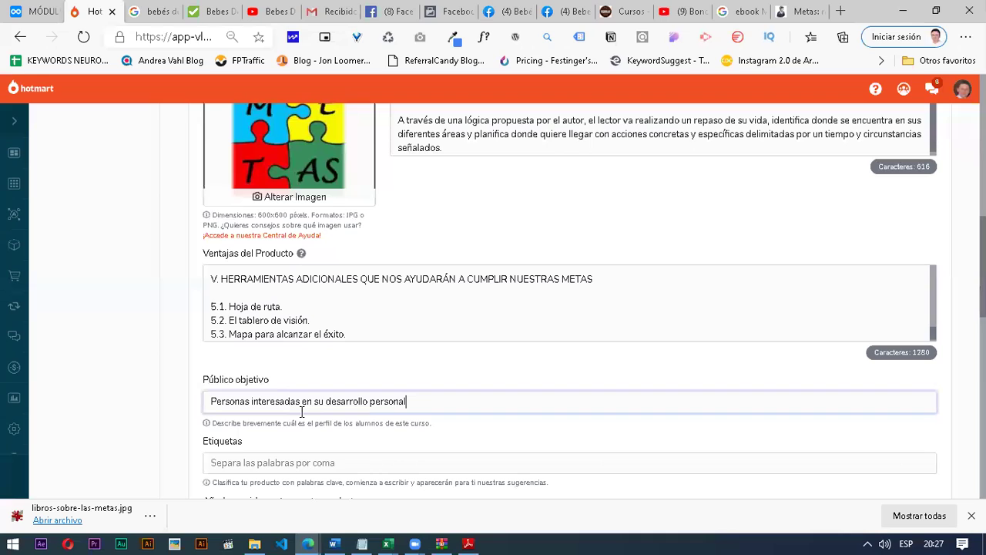
Step: Fill in the important details with 97 pages and pdf as the file format
{"action": "scroll", "coordinate": [348, 382], "scroll_direction": "down", "scroll_amount": 2}
{"action": "left_click", "coordinate": [422, 368]}
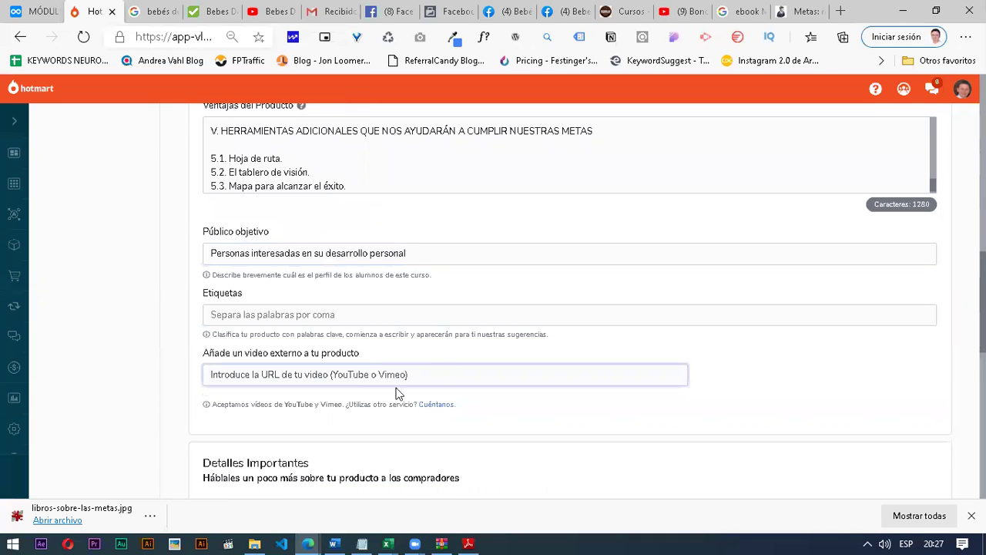
{"action": "scroll", "coordinate": [404, 371], "scroll_direction": "down", "scroll_amount": 4}
{"action": "left_click", "coordinate": [328, 245]}
{"action": "type", "text": "97"}
{"action": "left_click", "coordinate": [708, 243]}
{"action": "type", "text": "pdf"}
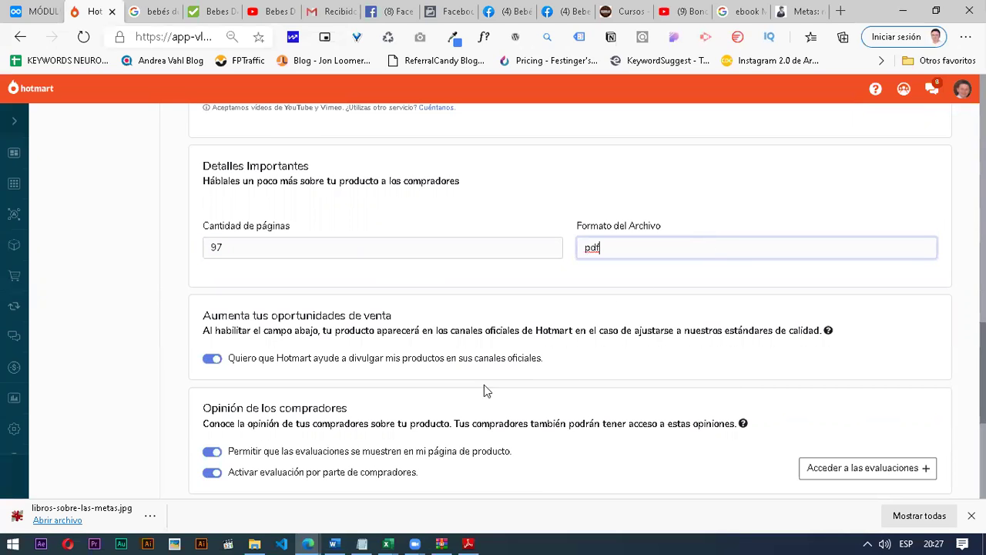
Step: Check the author choices in Opciones avanzadas and save the product page
{"action": "scroll", "coordinate": [484, 384], "scroll_direction": "down", "scroll_amount": 2}
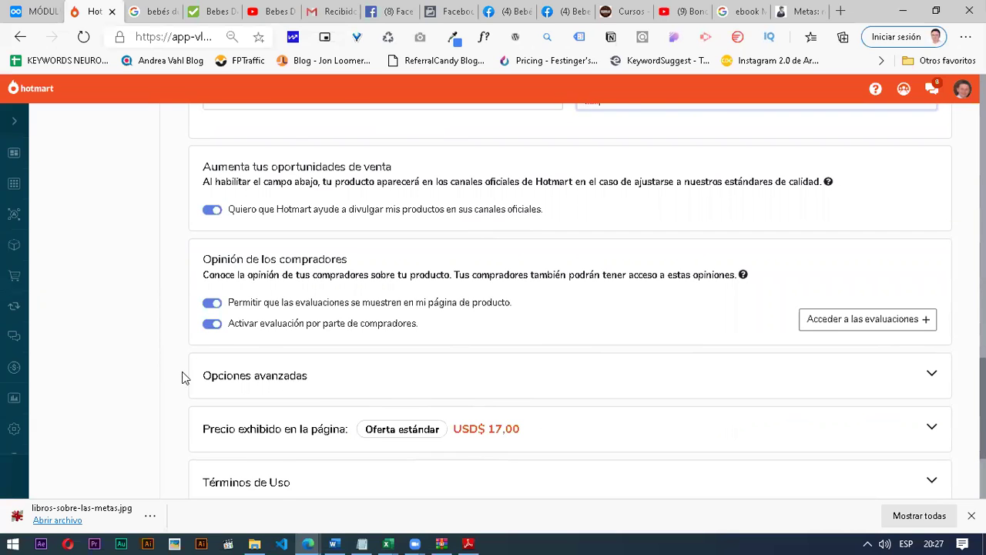
{"action": "scroll", "coordinate": [196, 339], "scroll_direction": "down", "scroll_amount": 2}
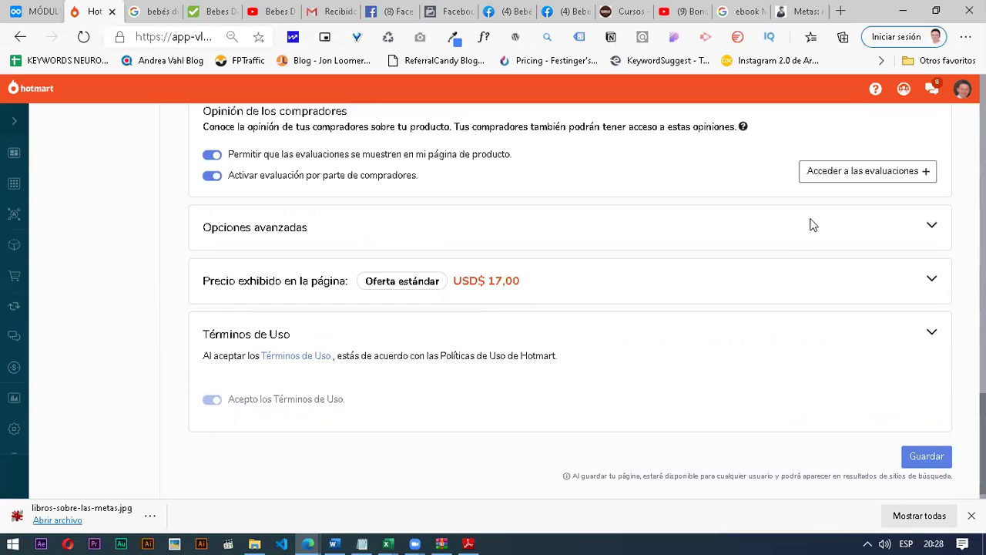
{"action": "left_click", "coordinate": [934, 230]}
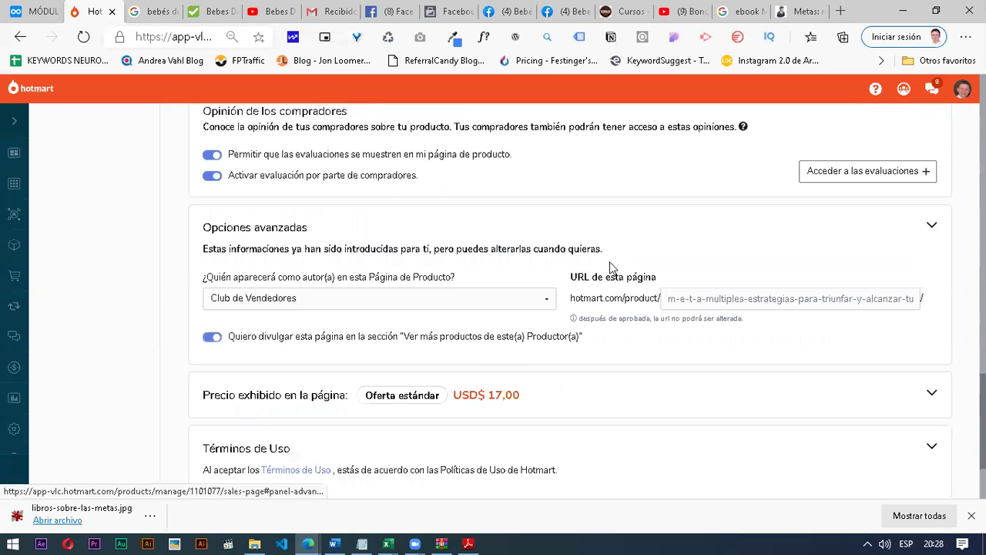
{"action": "left_click", "coordinate": [467, 300]}
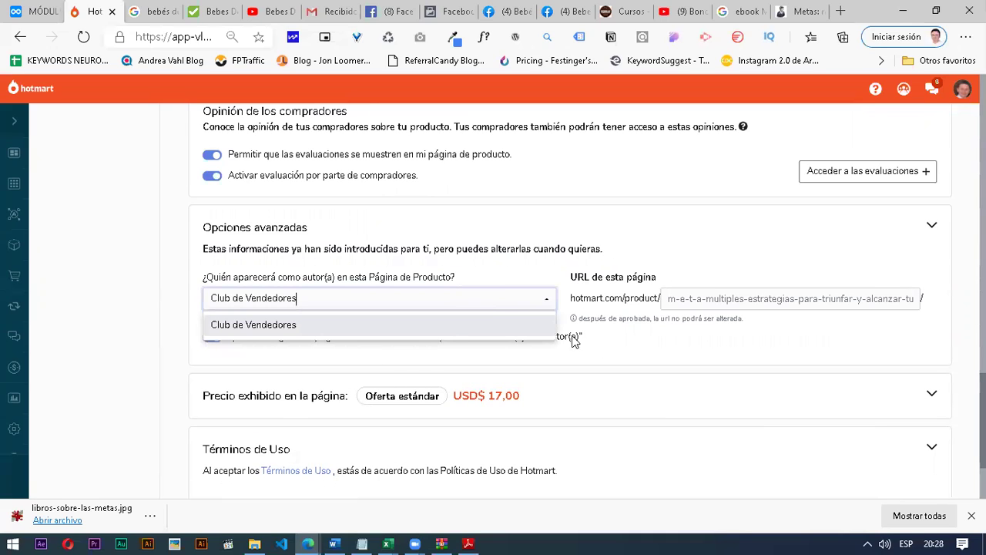
{"action": "scroll", "coordinate": [953, 349], "scroll_direction": "down", "scroll_amount": 2}
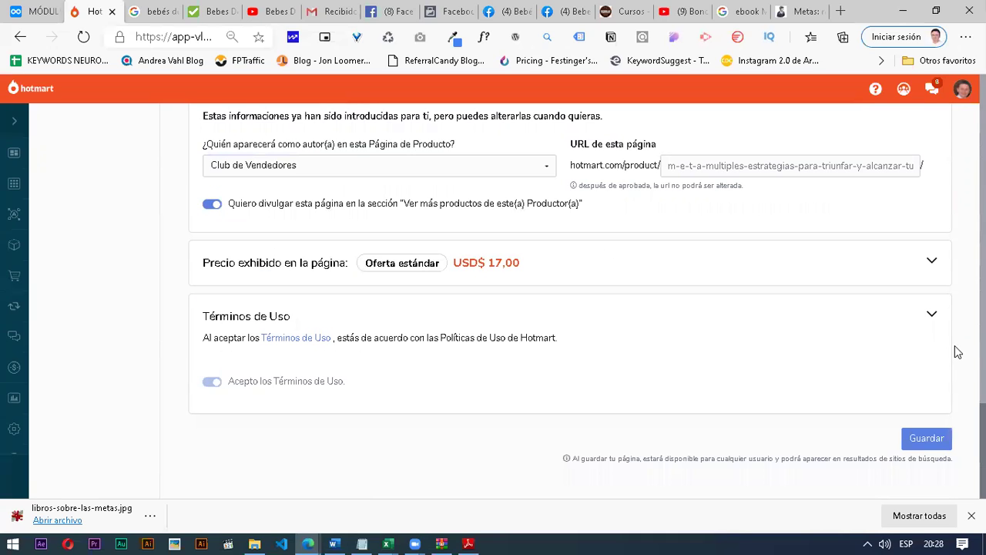
{"action": "left_click", "coordinate": [925, 439]}
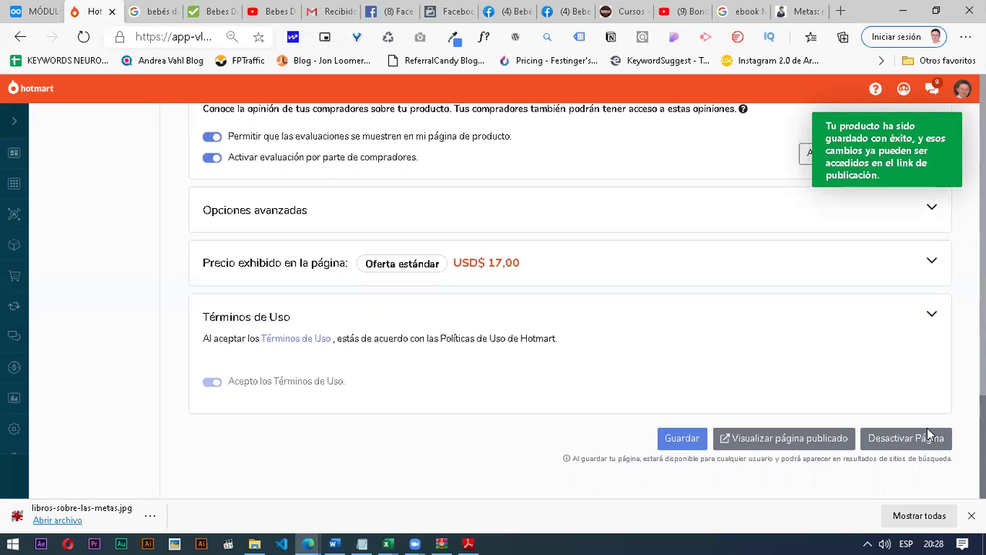
Step: Open the published product page and look back over the product page form
{"action": "left_click", "coordinate": [746, 447]}
{"action": "left_click", "coordinate": [745, 446]}
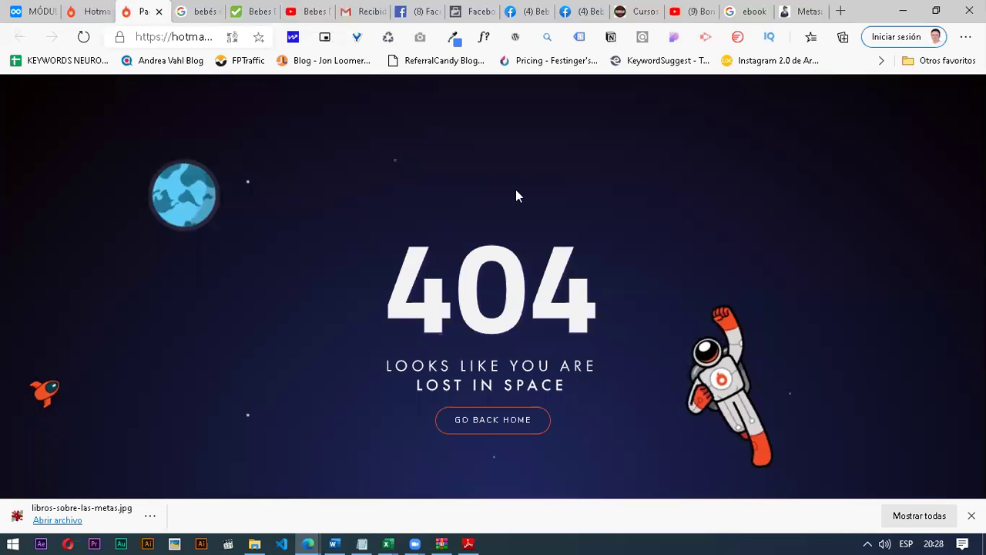
{"action": "key", "text": "ctrl+shift+Tab"}
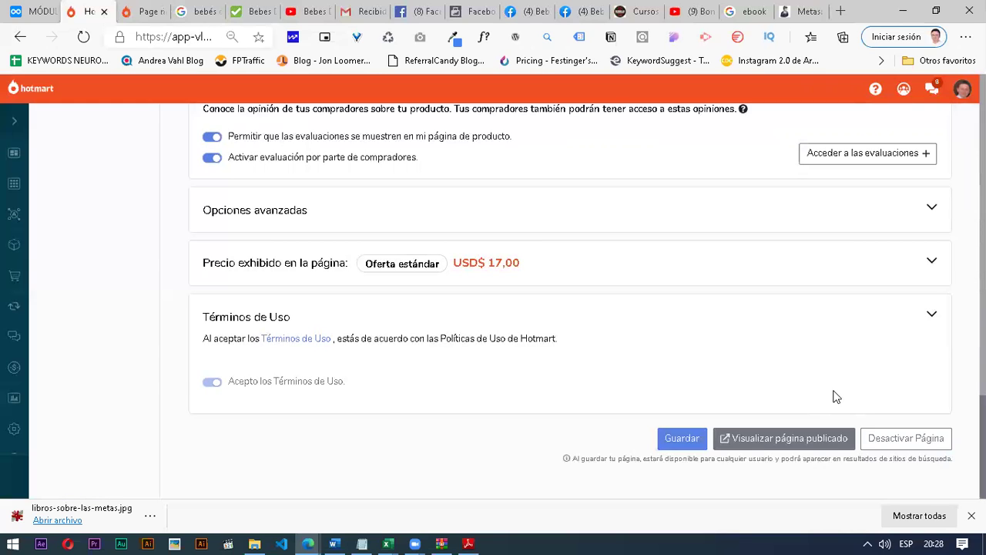
{"action": "scroll", "coordinate": [886, 301], "scroll_direction": "up", "scroll_amount": 15}
{"action": "scroll", "coordinate": [814, 347], "scroll_direction": "down", "scroll_amount": 3}
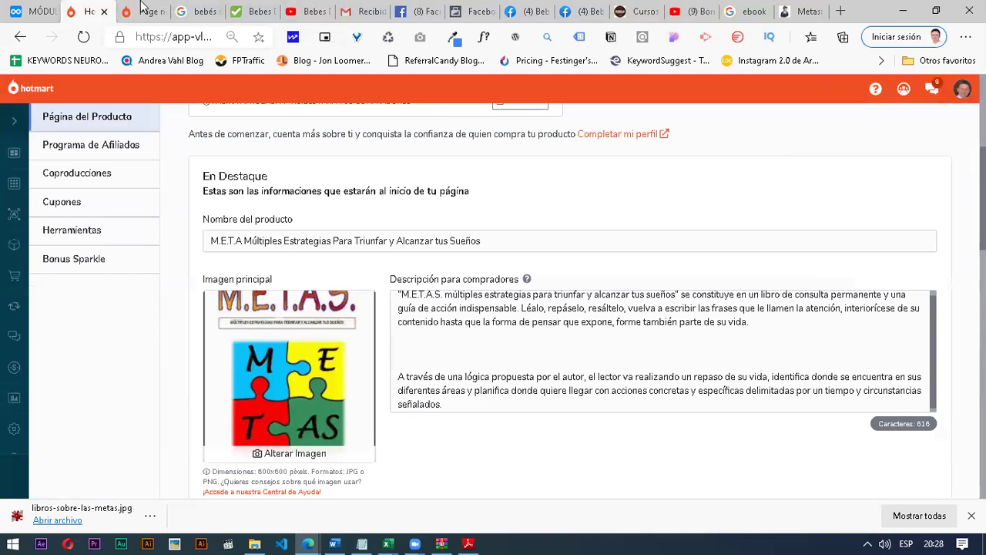
{"action": "scroll", "coordinate": [524, 451], "scroll_direction": "down", "scroll_amount": 8}
{"action": "key", "text": "ctrl+Tab"}
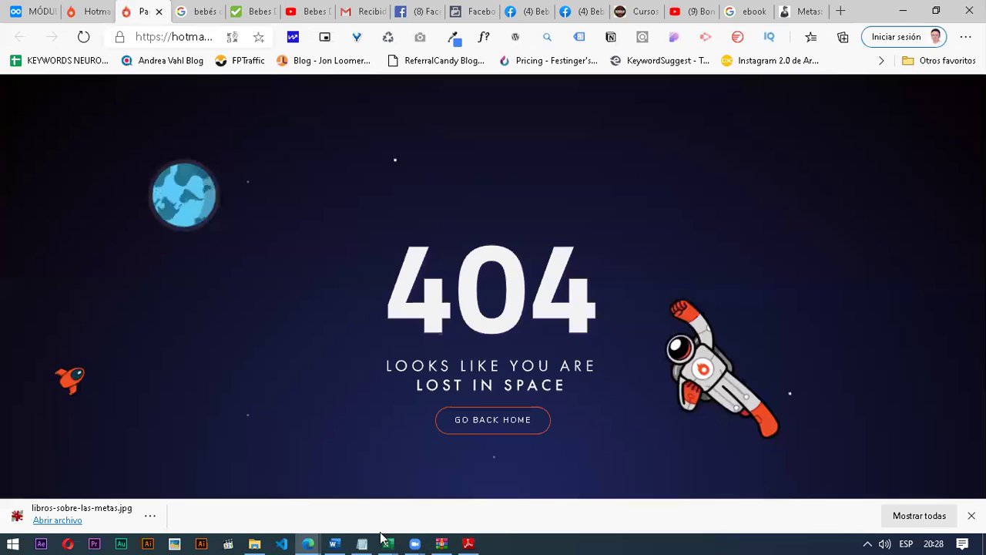
{"action": "key", "text": "ctrl+shift+Tab"}
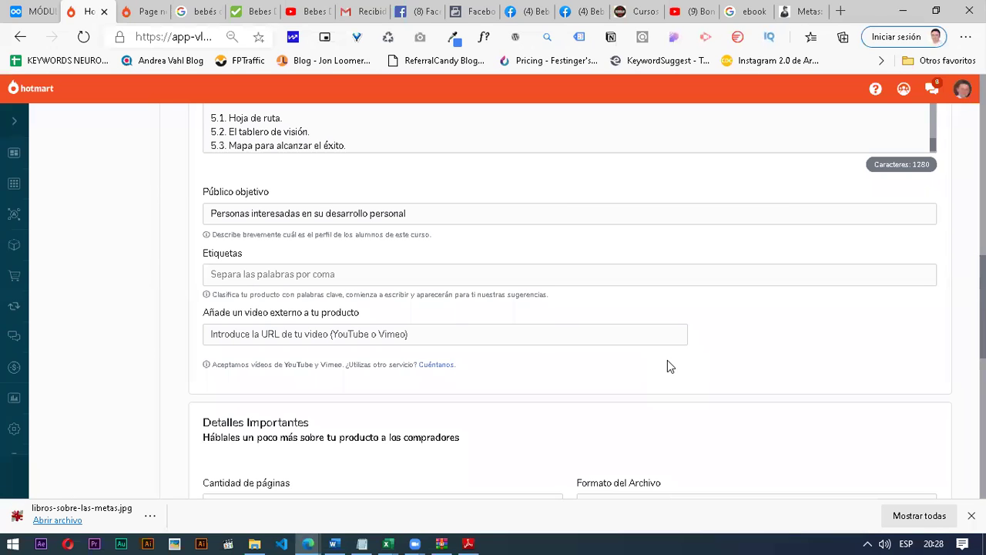
Step: Return to the product's Panel and start finalizing the registration
{"action": "key", "text": "alt+Left"}
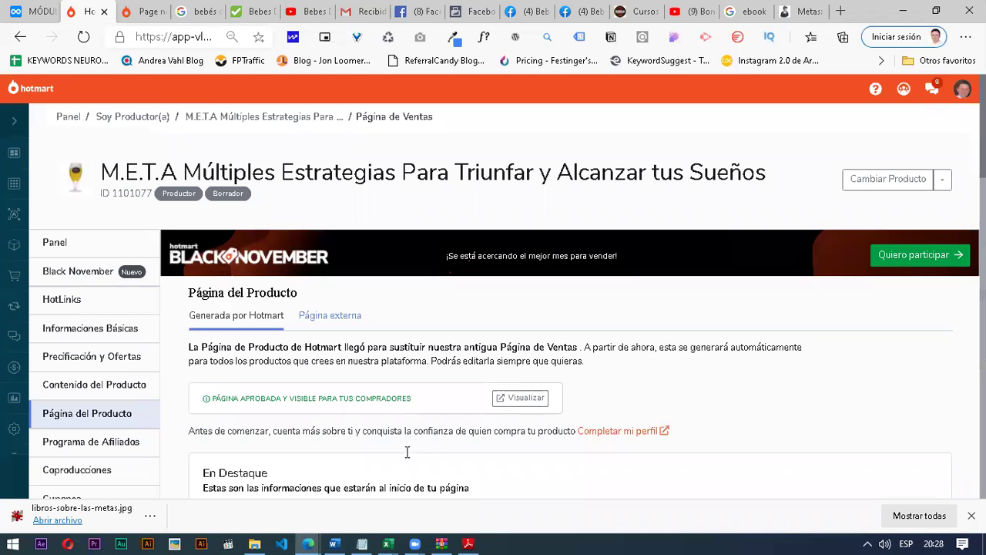
{"action": "left_click", "coordinate": [97, 260]}
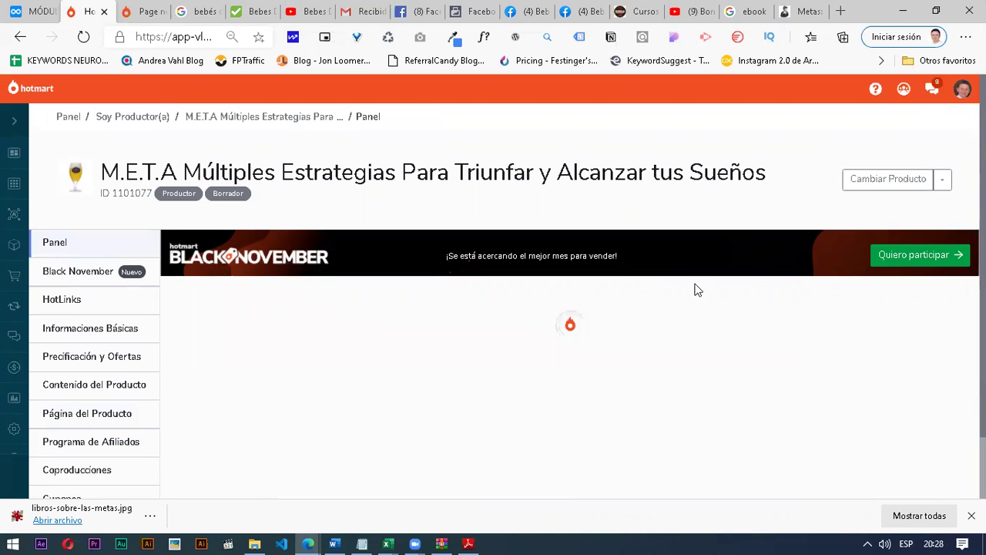
{"action": "scroll", "coordinate": [227, 203], "scroll_direction": "down", "scroll_amount": 2}
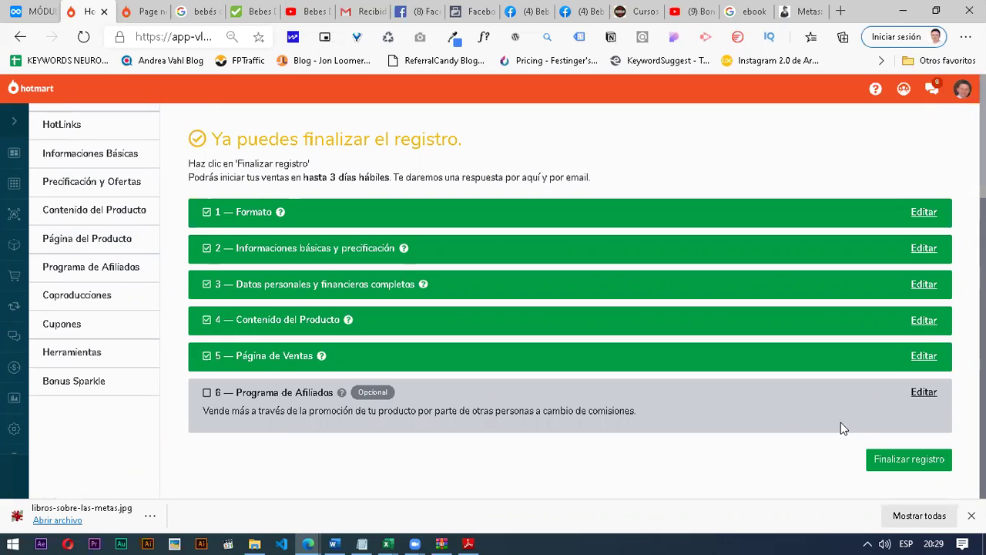
{"action": "left_click", "coordinate": [876, 469]}
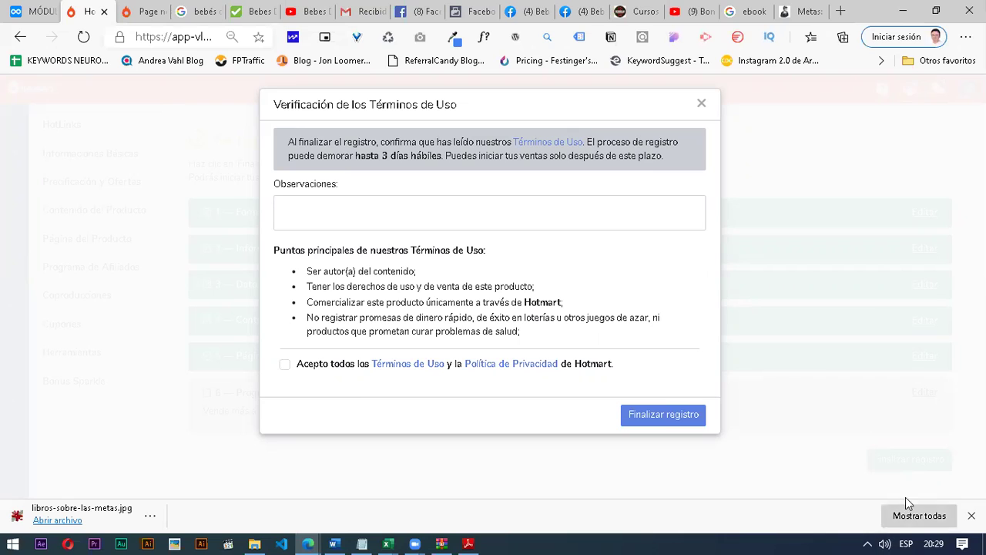
Step: Read the main terms, accept the Términos de Uso and Política de Privacidad, and submit the product registration
{"action": "left_click_drag", "start_coordinate": [318, 265], "coordinate": [406, 271]}
{"action": "left_click", "coordinate": [337, 285]}
{"action": "left_click_drag", "start_coordinate": [336, 285], "coordinate": [441, 288]}
{"action": "left_click_drag", "start_coordinate": [366, 303], "coordinate": [429, 308]}
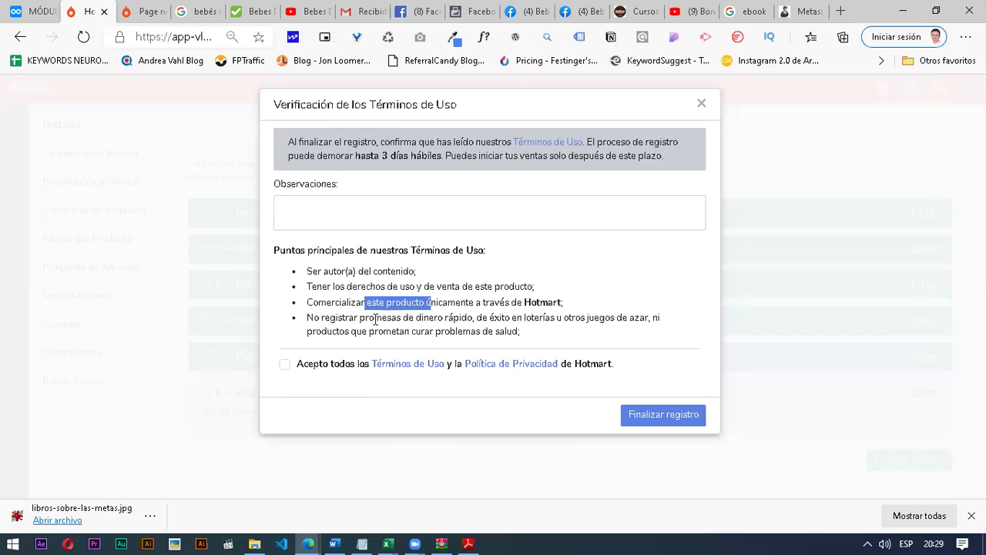
{"action": "left_click_drag", "start_coordinate": [374, 318], "coordinate": [415, 318]}
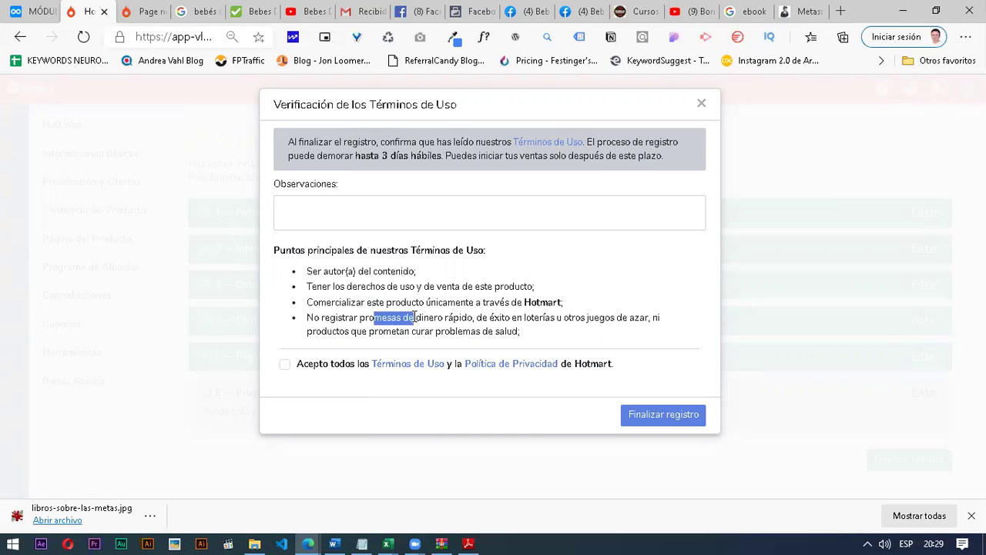
{"action": "left_click", "coordinate": [286, 368]}
{"action": "left_click", "coordinate": [285, 365]}
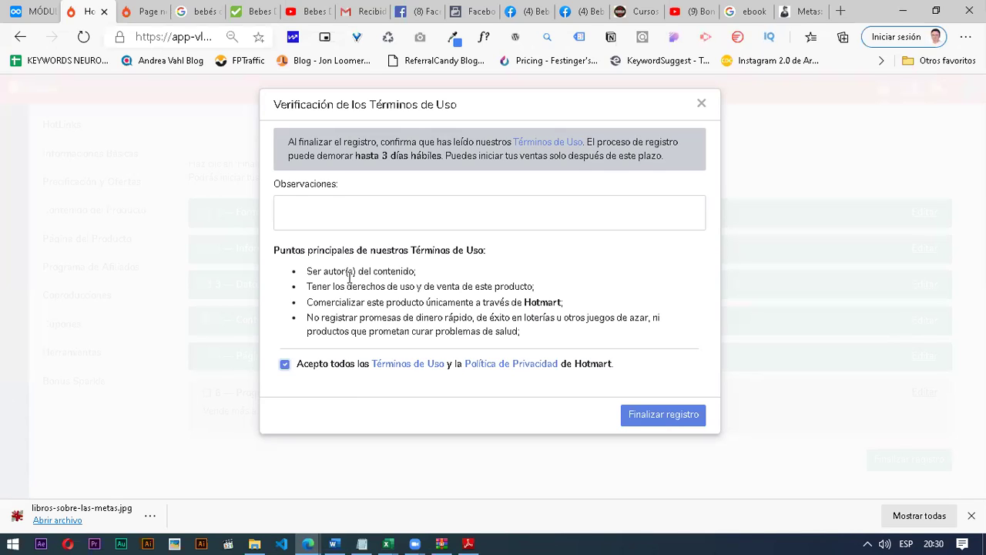
{"action": "left_click_drag", "start_coordinate": [328, 304], "coordinate": [566, 302]}
{"action": "left_click", "coordinate": [639, 416]}
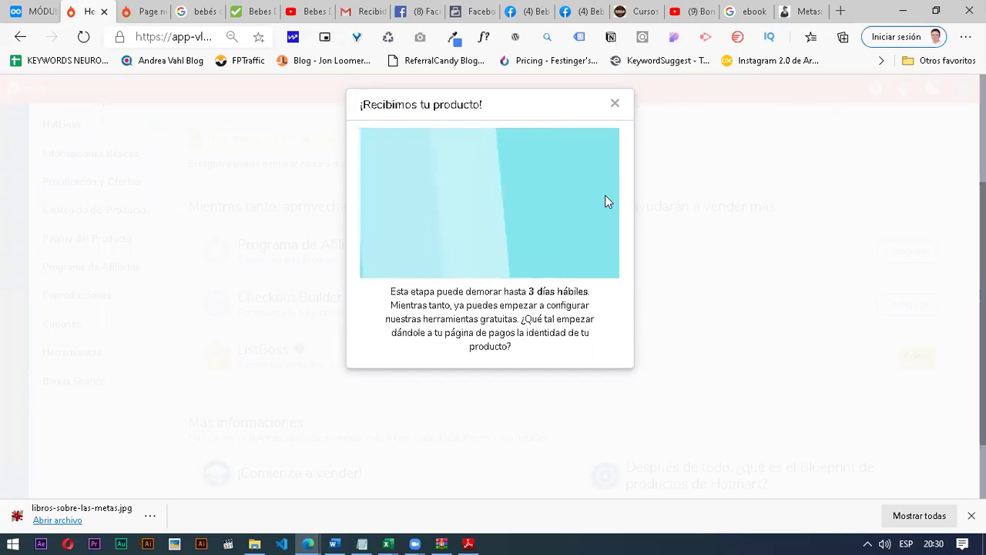
{"action": "left_click", "coordinate": [614, 105]}
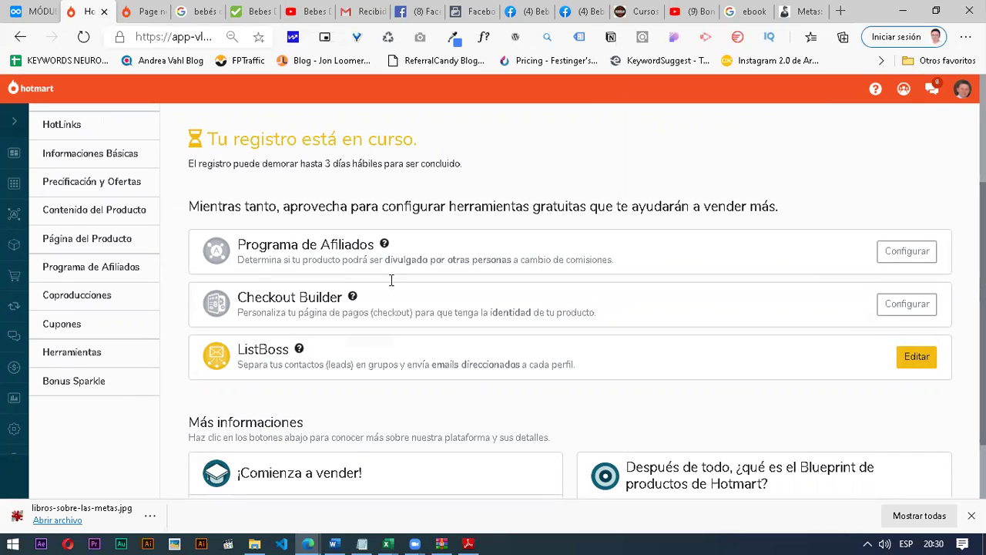
Step: Review the registration status and open the configuration of the Programa de Afiliados
{"action": "left_click_drag", "start_coordinate": [216, 134], "coordinate": [413, 141]}
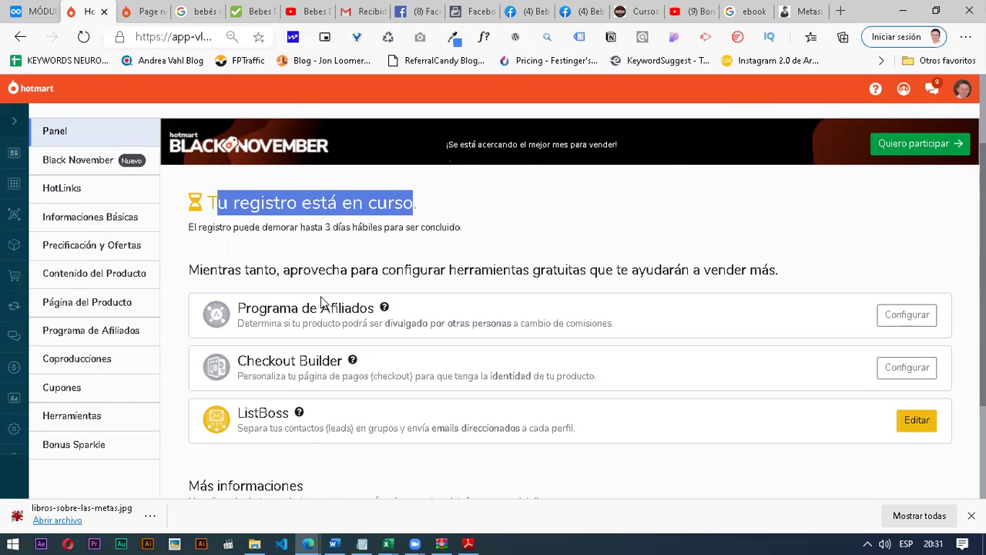
{"action": "left_click_drag", "start_coordinate": [245, 307], "coordinate": [353, 306]}
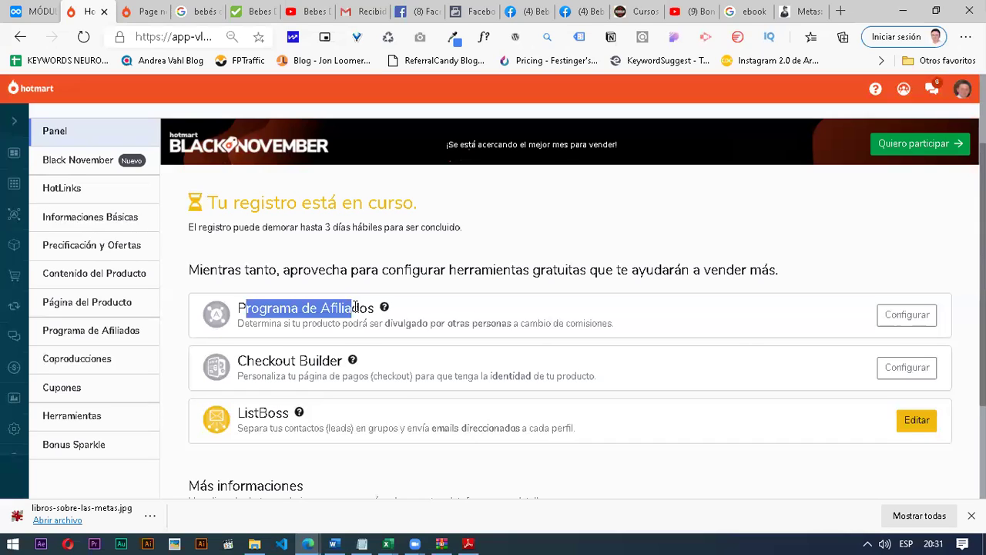
{"action": "left_click", "coordinate": [279, 313]}
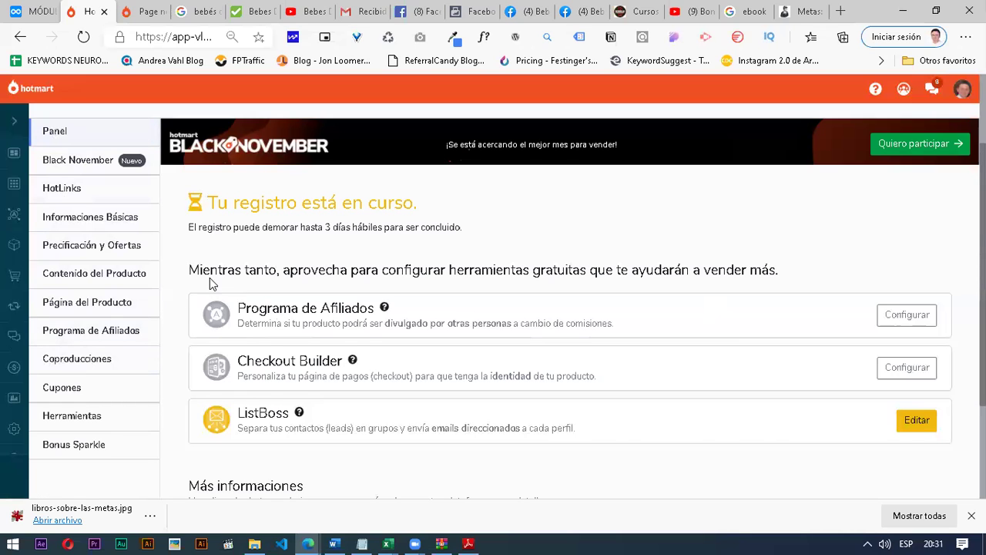
{"action": "scroll", "coordinate": [509, 262], "scroll_direction": "down", "scroll_amount": 1}
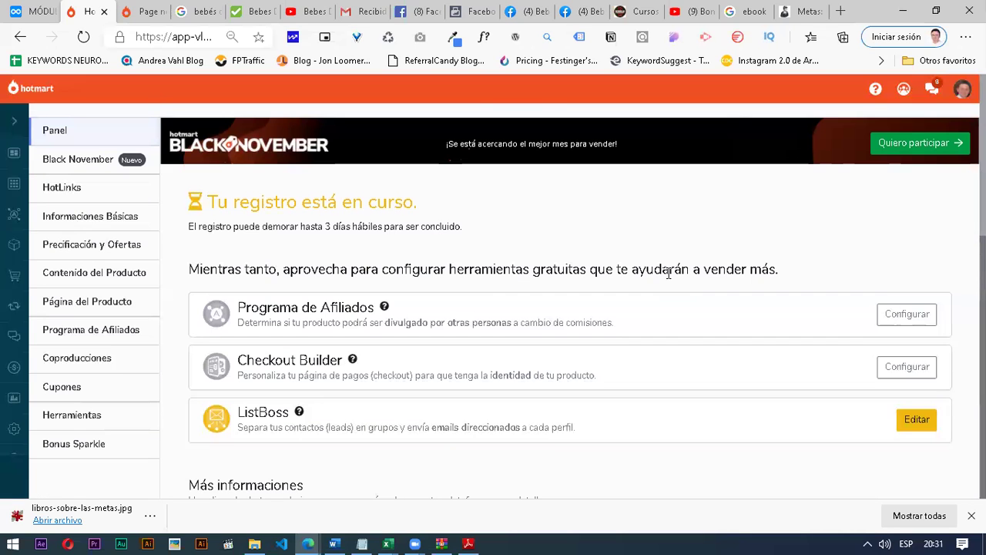
{"action": "left_click", "coordinate": [907, 313]}
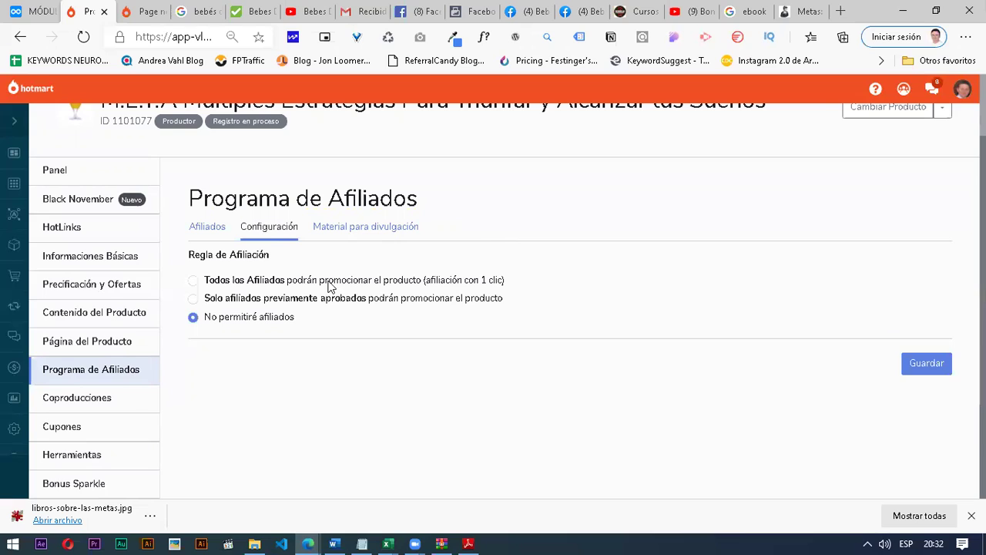
Step: Set the affiliation rule to Todos los Afiliados (afiliación con 1 clic) and expand the Promoción settings
{"action": "left_click_drag", "start_coordinate": [335, 283], "coordinate": [421, 283]}
{"action": "left_click_drag", "start_coordinate": [228, 307], "coordinate": [369, 301]}
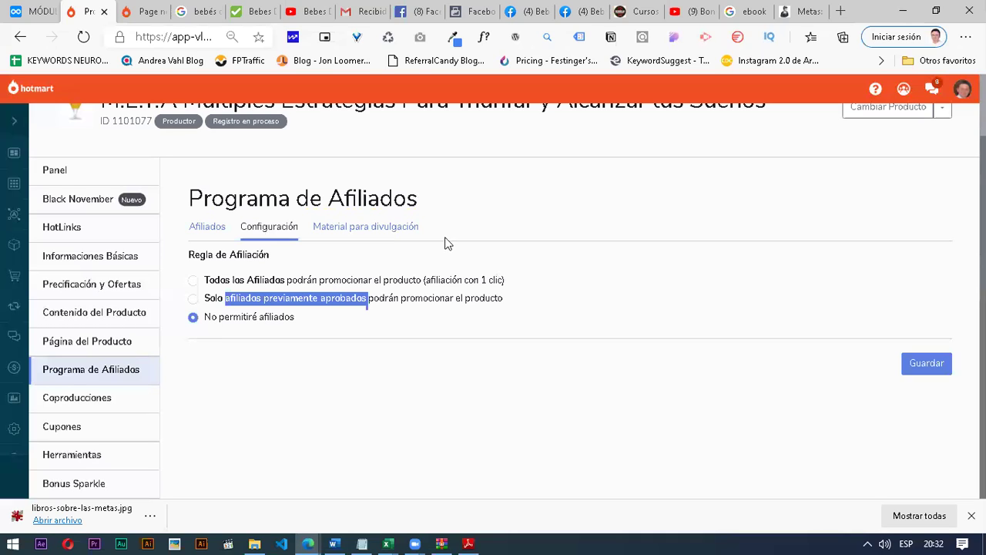
{"action": "left_click", "coordinate": [194, 297]}
{"action": "left_click", "coordinate": [370, 378]}
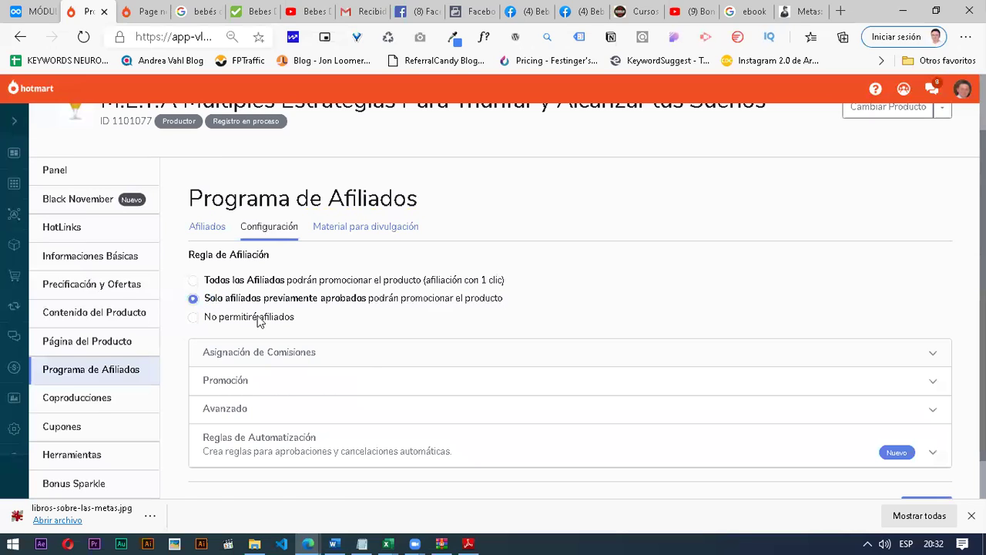
{"action": "left_click", "coordinate": [201, 283]}
{"action": "scroll", "coordinate": [901, 283], "scroll_direction": "down", "scroll_amount": 2}
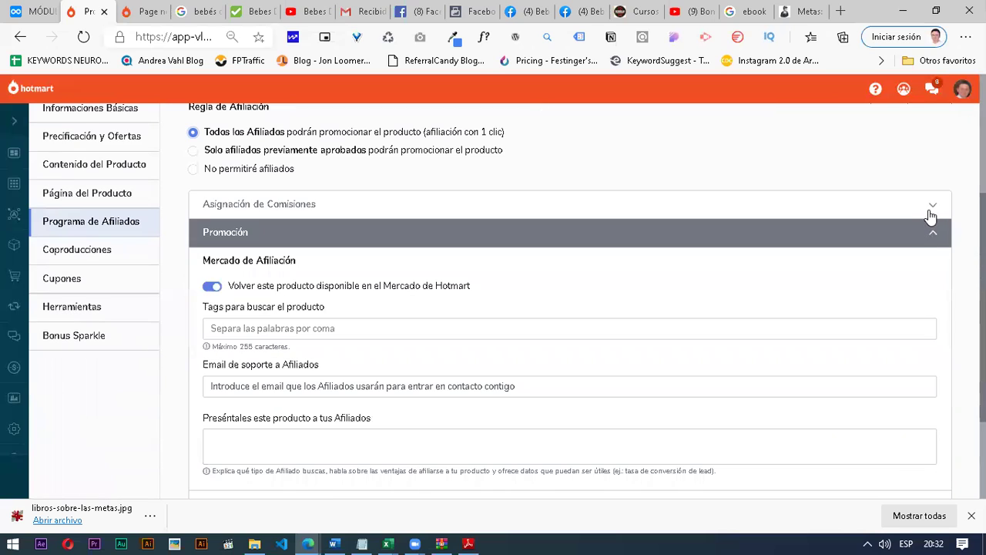
Step: Set the affiliates' commission percentage to 50% in Asignación de Comisiones, keeping the assignment by último clic
{"action": "left_click", "coordinate": [932, 216]}
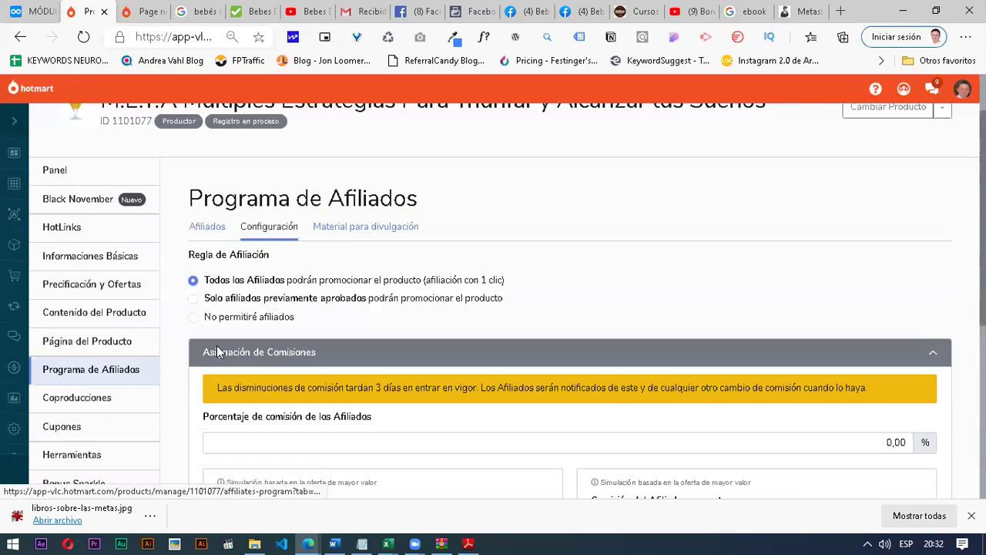
{"action": "scroll", "coordinate": [212, 351], "scroll_direction": "up", "scroll_amount": 1}
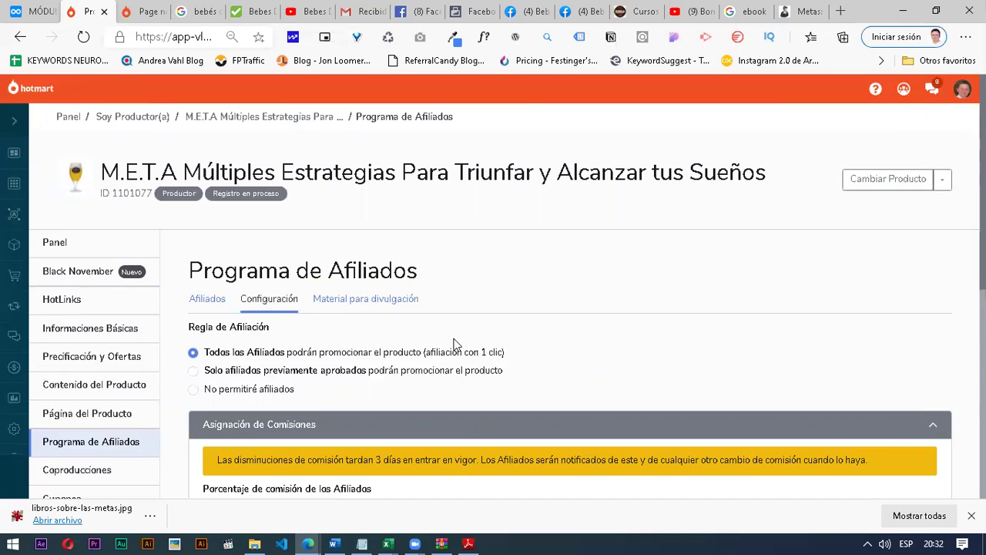
{"action": "scroll", "coordinate": [457, 345], "scroll_direction": "down", "scroll_amount": 2}
{"action": "left_click", "coordinate": [408, 360]}
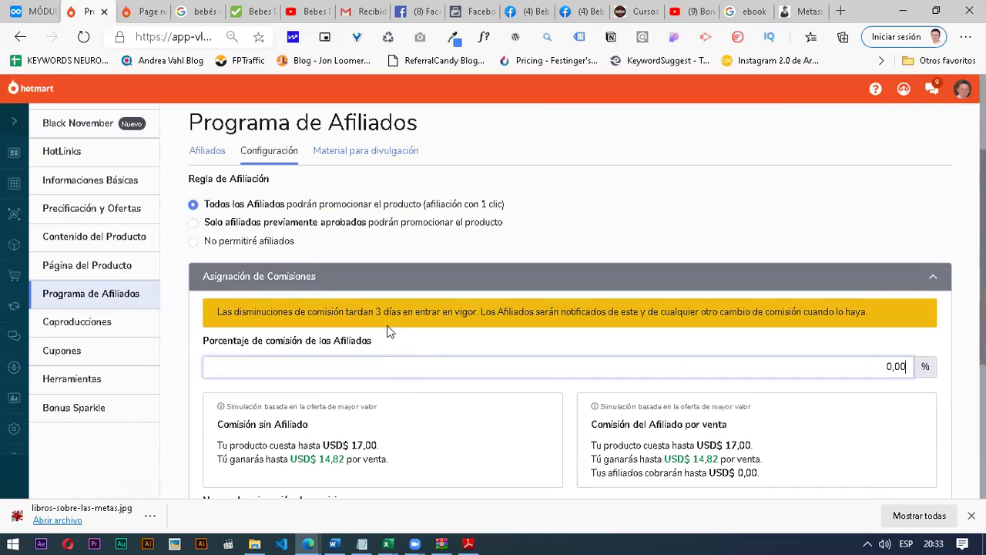
{"action": "left_click", "coordinate": [879, 374]}
{"action": "type", "text": "50"}
{"action": "scroll", "coordinate": [962, 403], "scroll_direction": "down", "scroll_amount": 2}
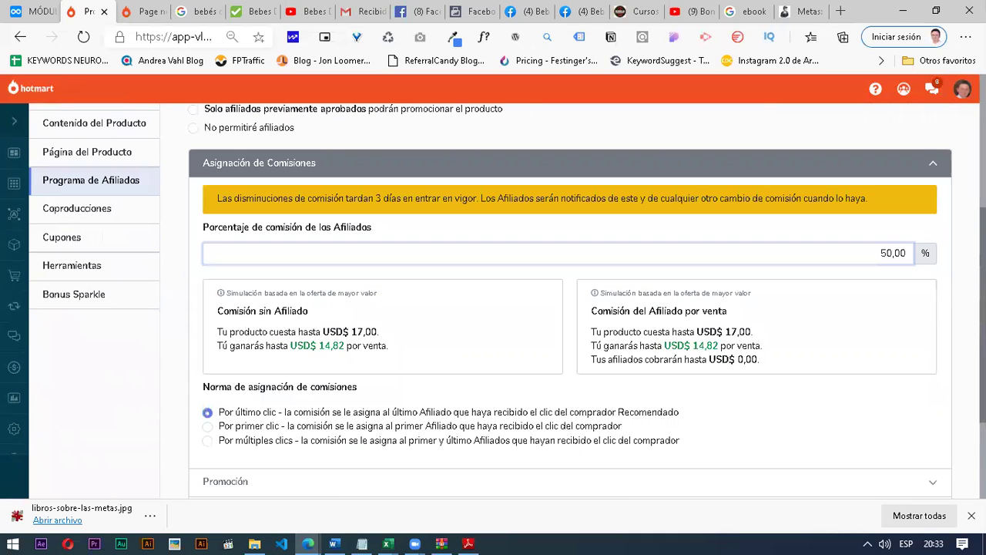
{"action": "left_click", "coordinate": [930, 394]}
{"action": "scroll", "coordinate": [930, 394], "scroll_direction": "down", "scroll_amount": 1}
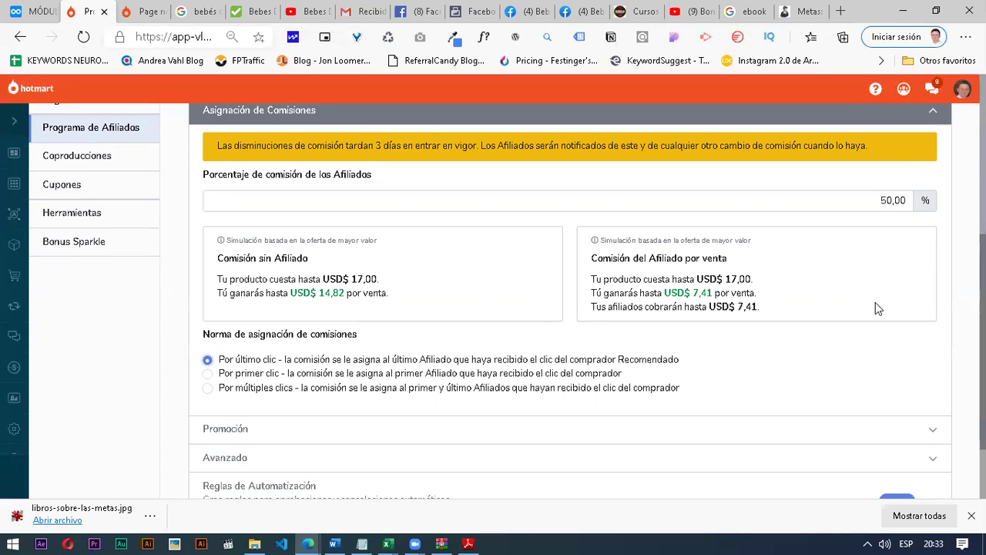
{"action": "left_click", "coordinate": [885, 202]}
{"action": "left_click_drag", "start_coordinate": [880, 201], "coordinate": [887, 202]}
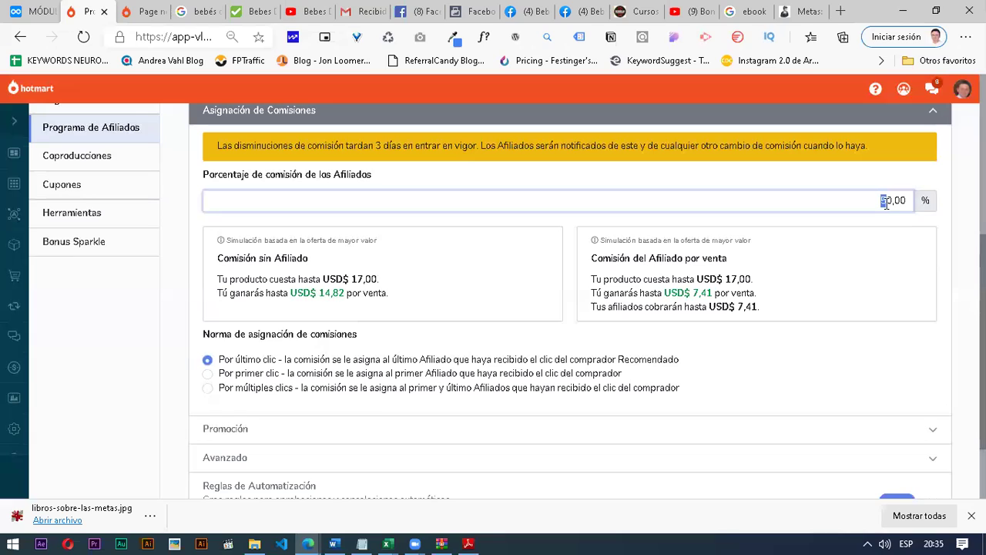
{"action": "key", "text": "ctrl+a"}
Step: Review the Promoción settings: marketplace availability, search tags, affiliate support email and product presentation
{"action": "scroll", "coordinate": [356, 348], "scroll_direction": "down", "scroll_amount": 1}
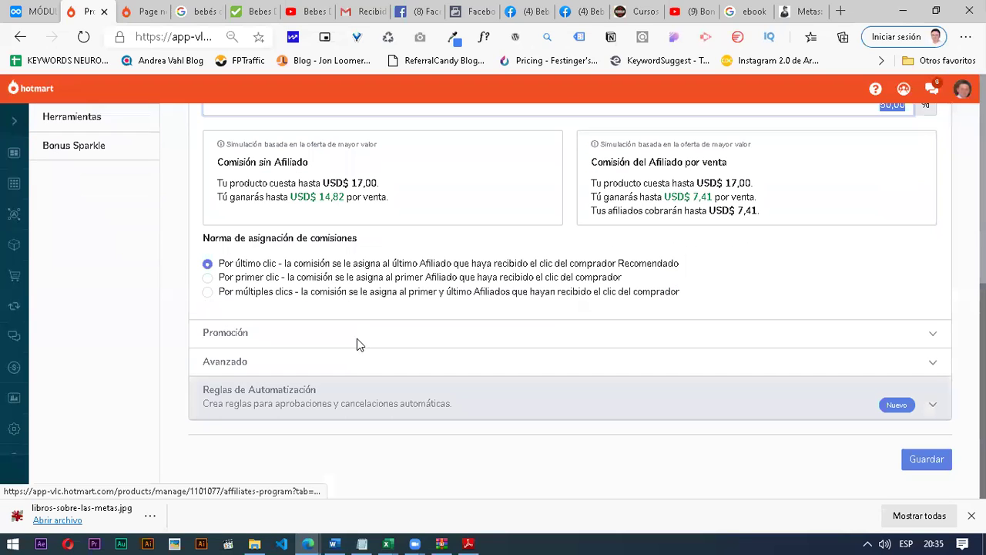
{"action": "left_click", "coordinate": [356, 339]}
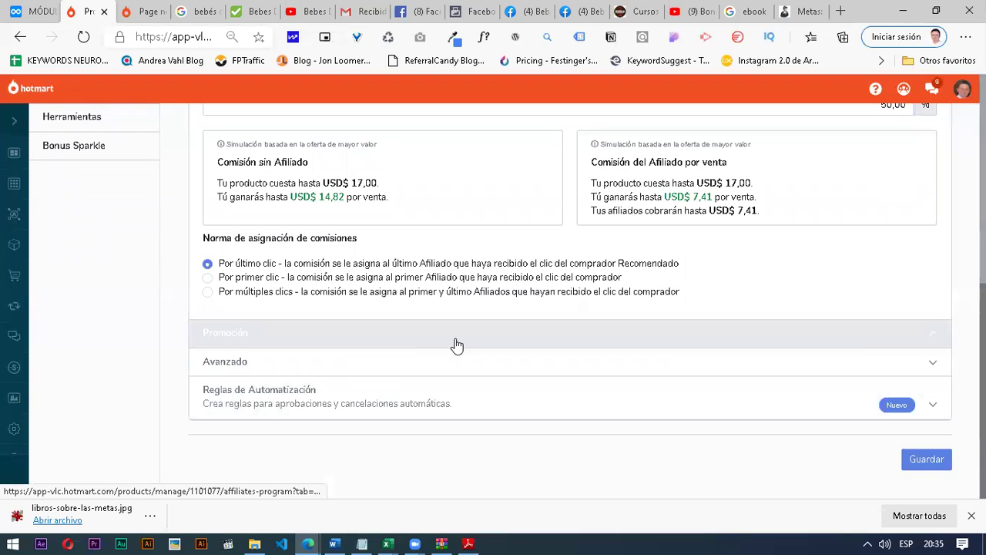
{"action": "left_click", "coordinate": [458, 339]}
{"action": "scroll", "coordinate": [223, 275], "scroll_direction": "down", "scroll_amount": 2}
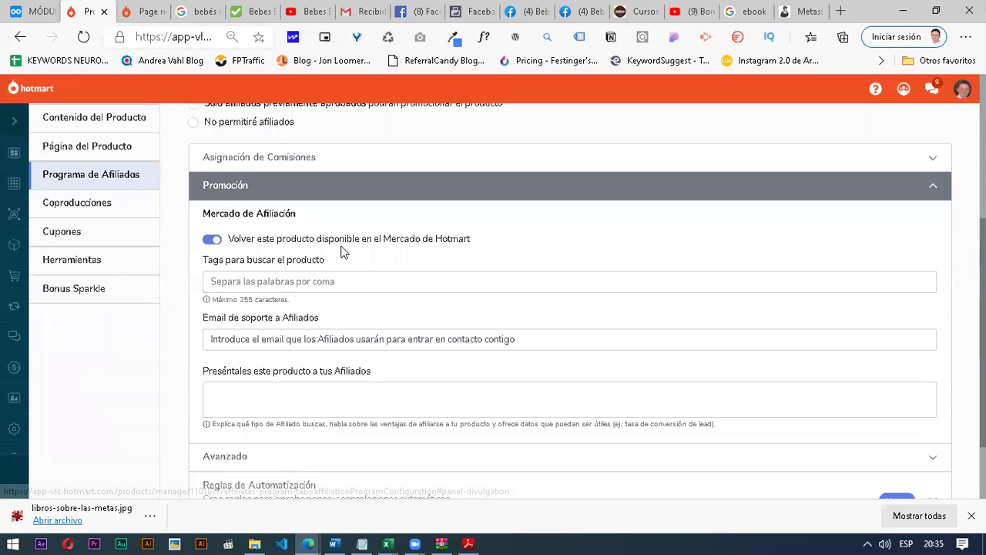
{"action": "left_click", "coordinate": [257, 281]}
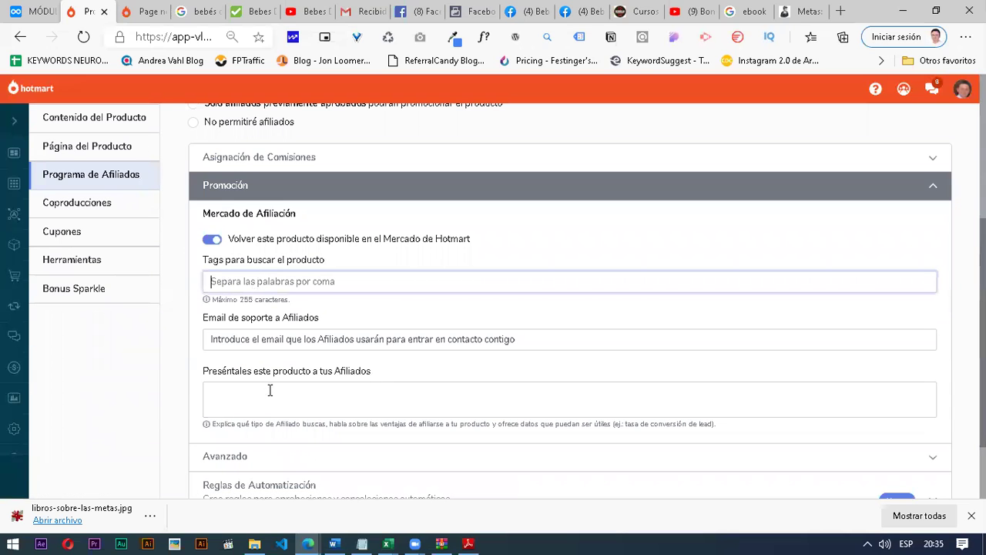
{"action": "left_click", "coordinate": [326, 371]}
{"action": "scroll", "coordinate": [557, 338], "scroll_direction": "up", "scroll_amount": 2}
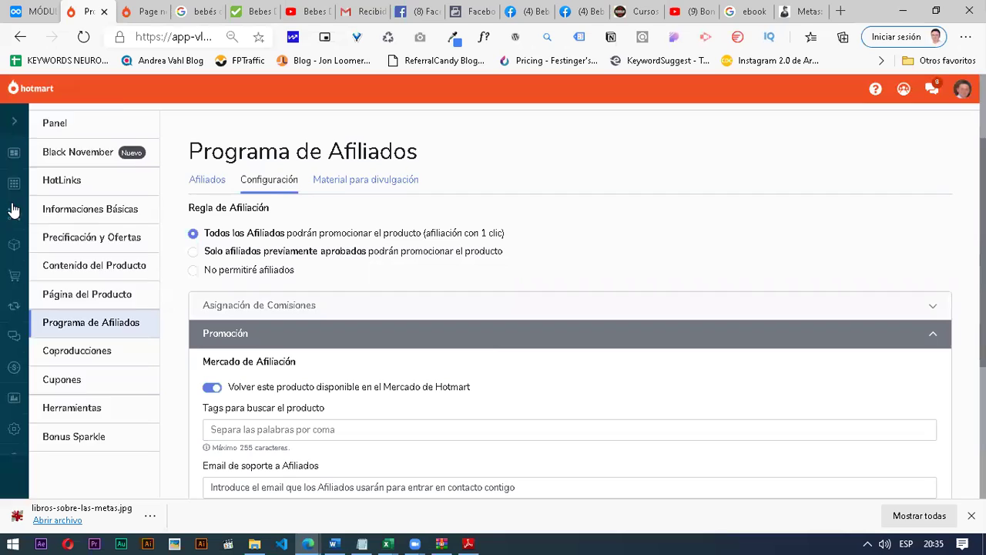
{"action": "mouse_move", "coordinate": [29, 195]}
{"action": "scroll", "coordinate": [931, 334], "scroll_direction": "down", "scroll_amount": 3}
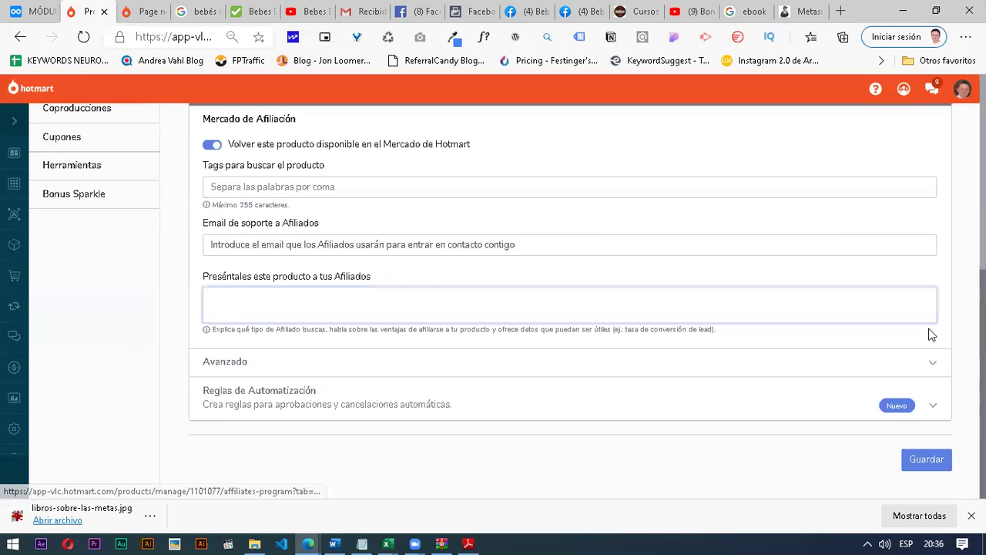
{"action": "scroll", "coordinate": [931, 333], "scroll_direction": "up", "scroll_amount": 2}
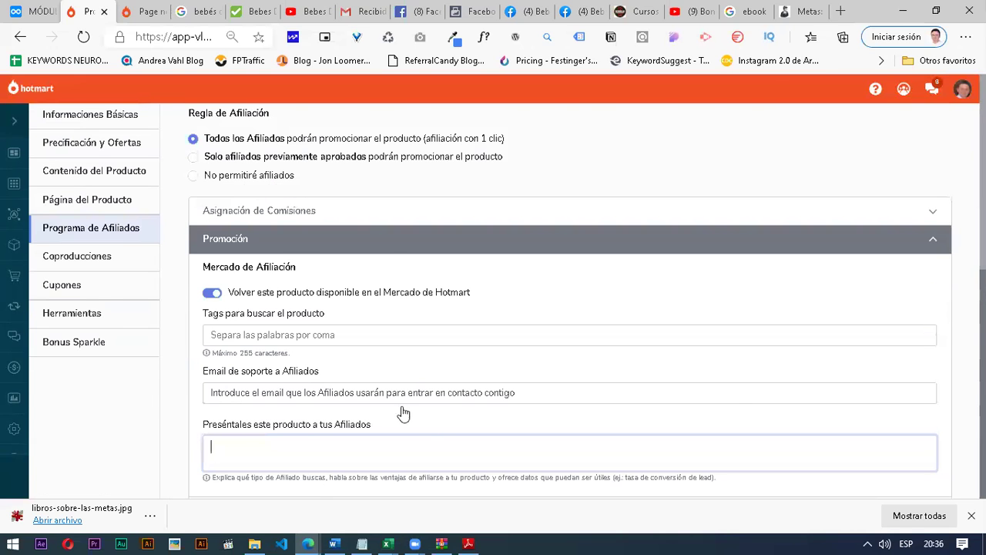
{"action": "scroll", "coordinate": [403, 412], "scroll_direction": "up", "scroll_amount": 2}
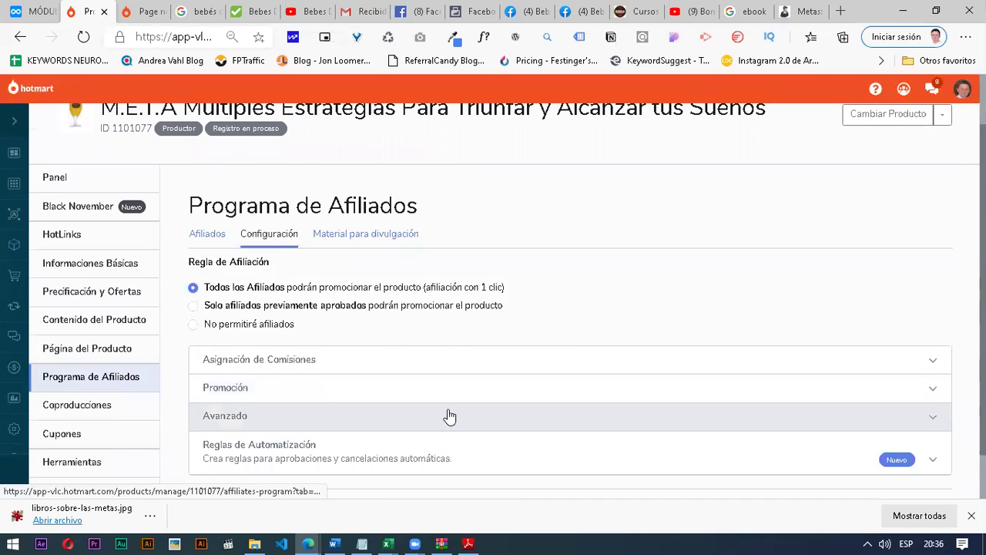
Step: In the Avanzado settings, set the commission attribution validity to Eterna and allow the Bonus de Afiliación
{"action": "left_click", "coordinate": [449, 415]}
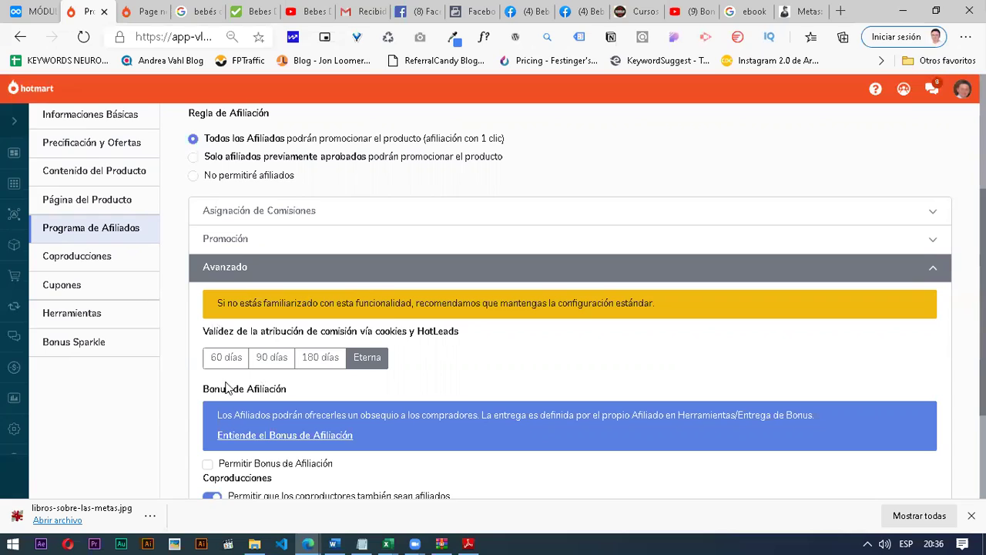
{"action": "left_click", "coordinate": [218, 356]}
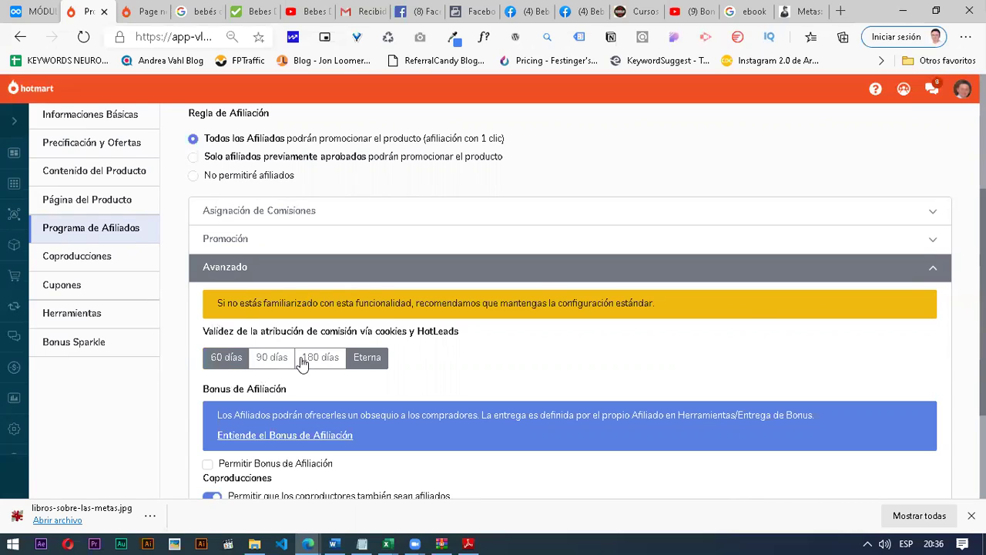
{"action": "left_click", "coordinate": [302, 362]}
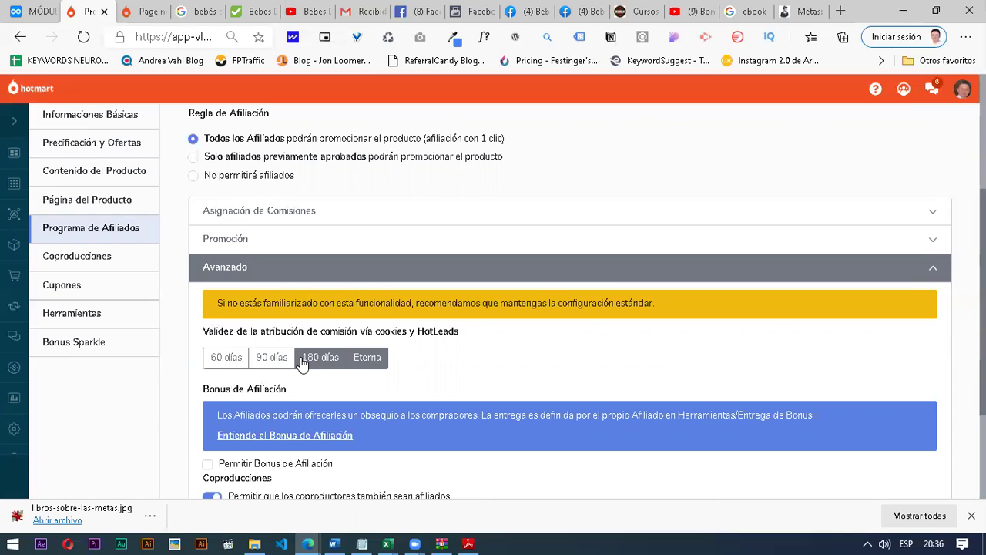
{"action": "left_click", "coordinate": [383, 358]}
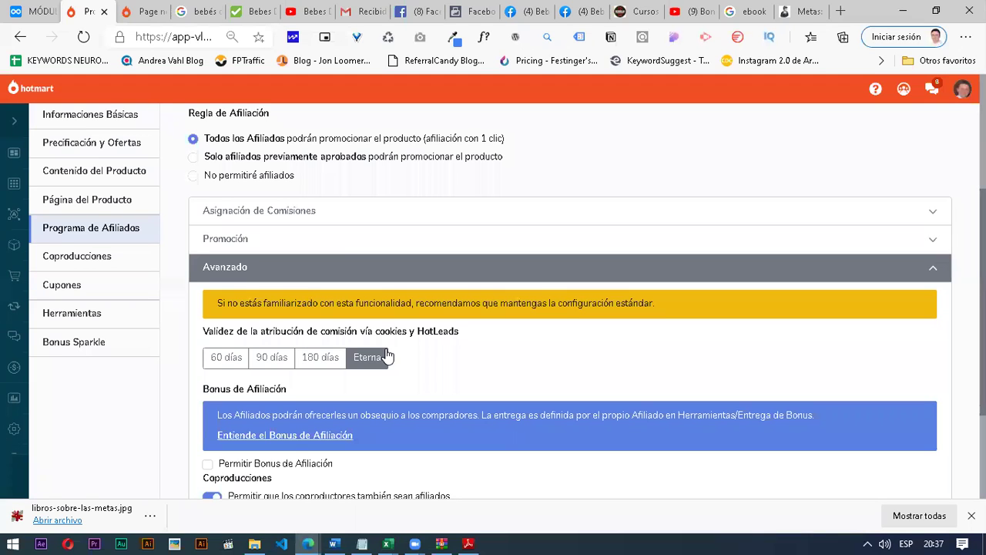
{"action": "scroll", "coordinate": [381, 346], "scroll_direction": "down", "scroll_amount": 2}
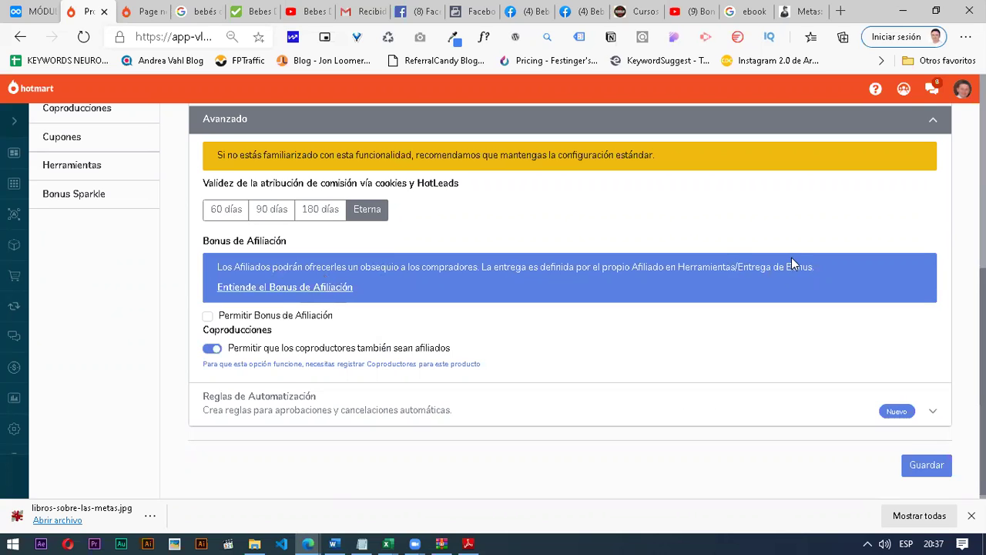
{"action": "left_click", "coordinate": [208, 316]}
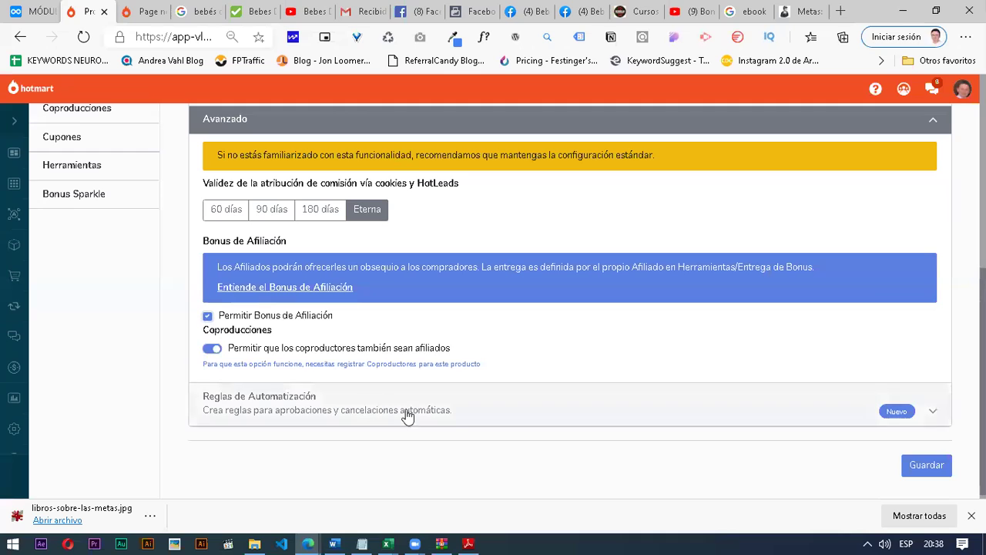
{"action": "scroll", "coordinate": [700, 370], "scroll_direction": "down", "scroll_amount": 1}
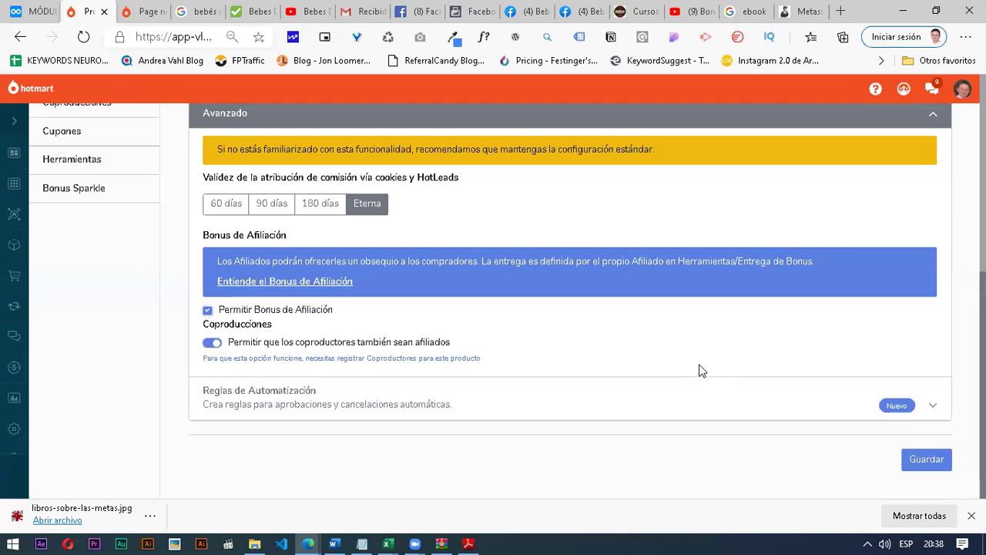
Step: Try an automatic cancellation rule in Reglas de Automatización requiring at least one sale per 180 days
{"action": "left_click", "coordinate": [311, 403]}
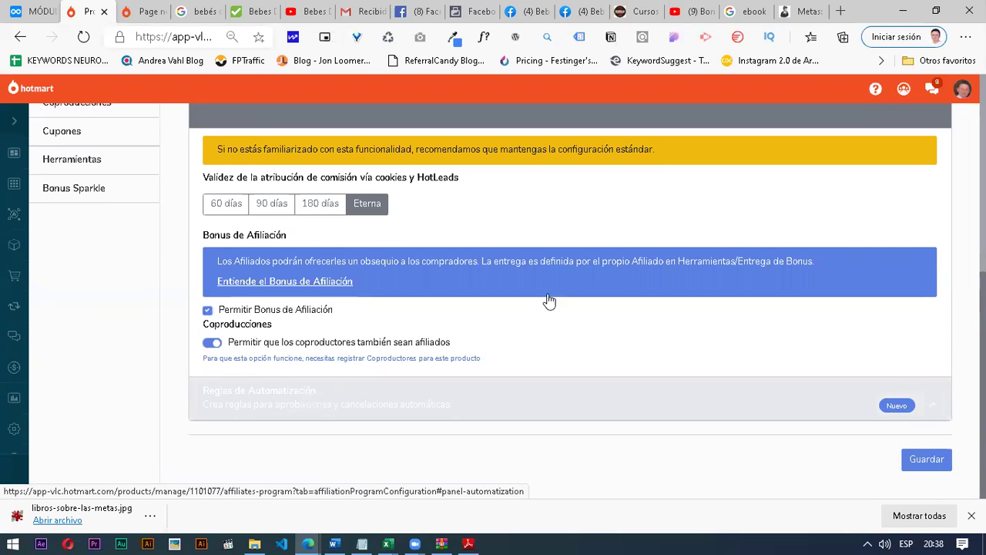
{"action": "scroll", "coordinate": [547, 302], "scroll_direction": "down", "scroll_amount": 2}
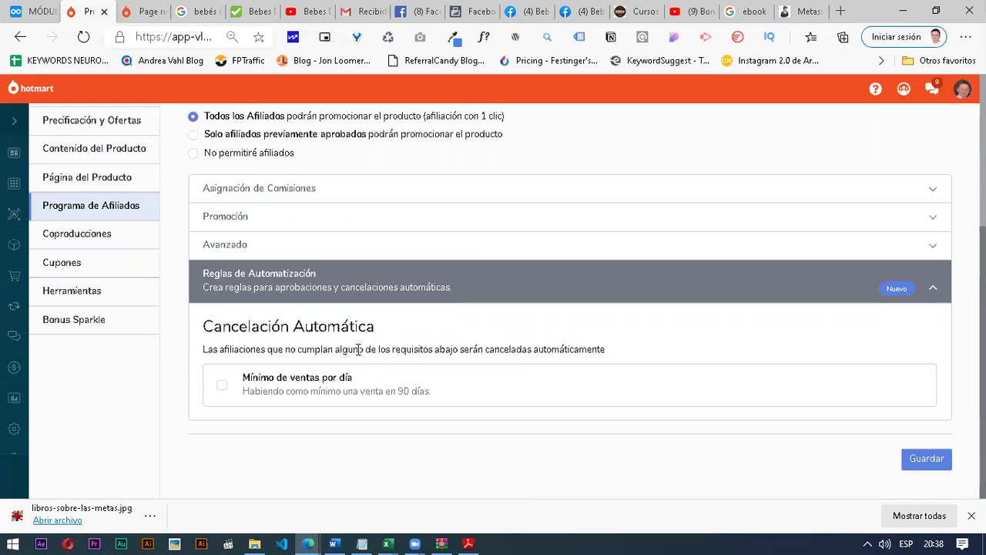
{"action": "left_click", "coordinate": [222, 387]}
{"action": "left_click", "coordinate": [784, 382]}
{"action": "type", "text": "180"}
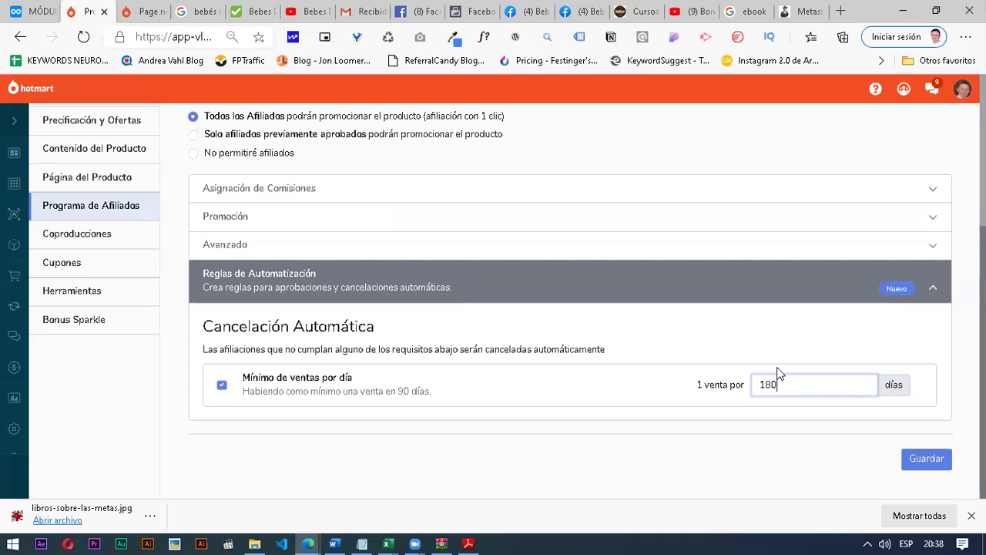
{"action": "key", "text": "ctrl+a"}
{"action": "key", "text": "BackSpace"}
{"action": "scroll", "coordinate": [223, 392], "scroll_direction": "up", "scroll_amount": 2}
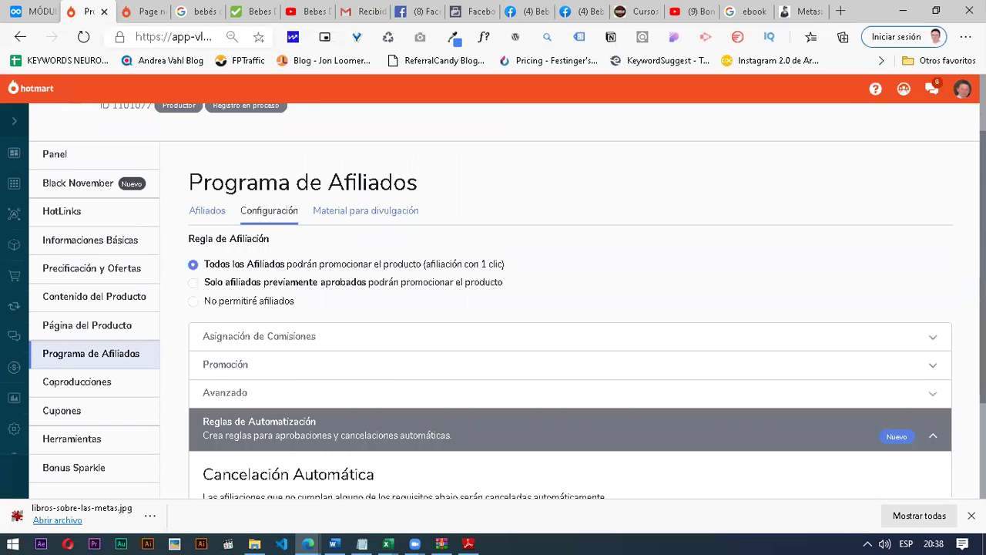
{"action": "scroll", "coordinate": [570, 308], "scroll_direction": "down", "scroll_amount": 2}
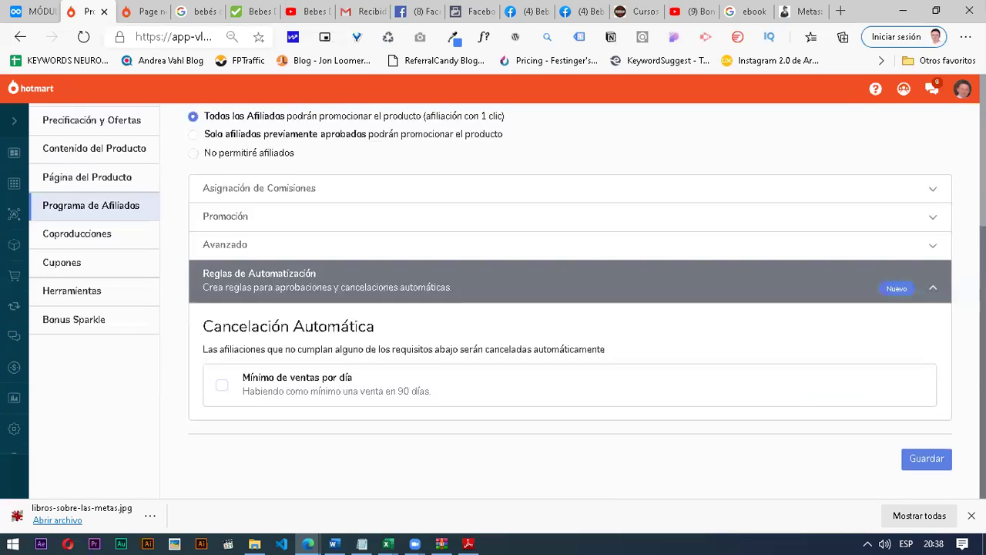
{"action": "scroll", "coordinate": [951, 432], "scroll_direction": "up", "scroll_amount": 2}
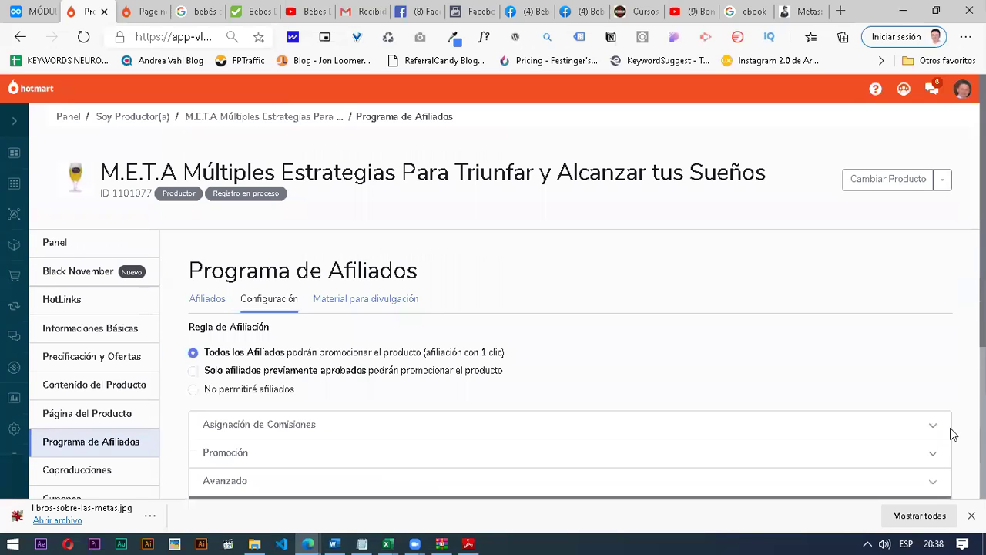
Step: Try to save the affiliate program configuration
{"action": "scroll", "coordinate": [940, 455], "scroll_direction": "down", "scroll_amount": 2}
{"action": "left_click", "coordinate": [932, 458]}
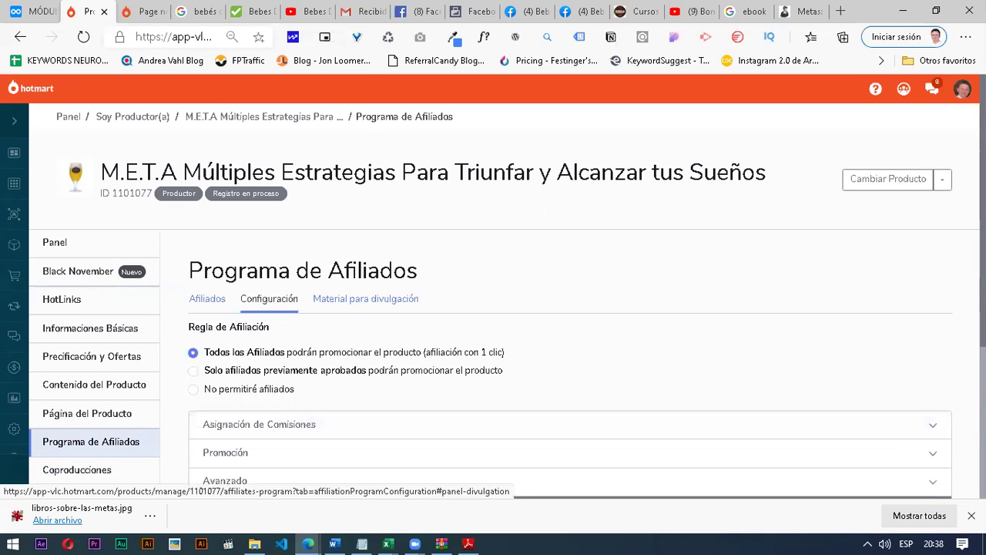
{"action": "scroll", "coordinate": [928, 485], "scroll_direction": "down", "scroll_amount": 3}
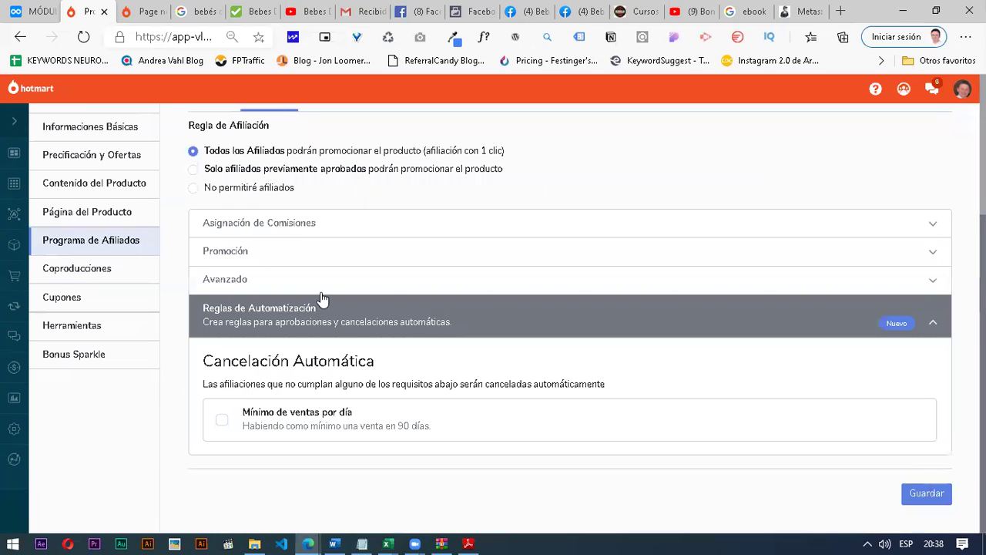
{"action": "scroll", "coordinate": [254, 262], "scroll_direction": "up", "scroll_amount": 3}
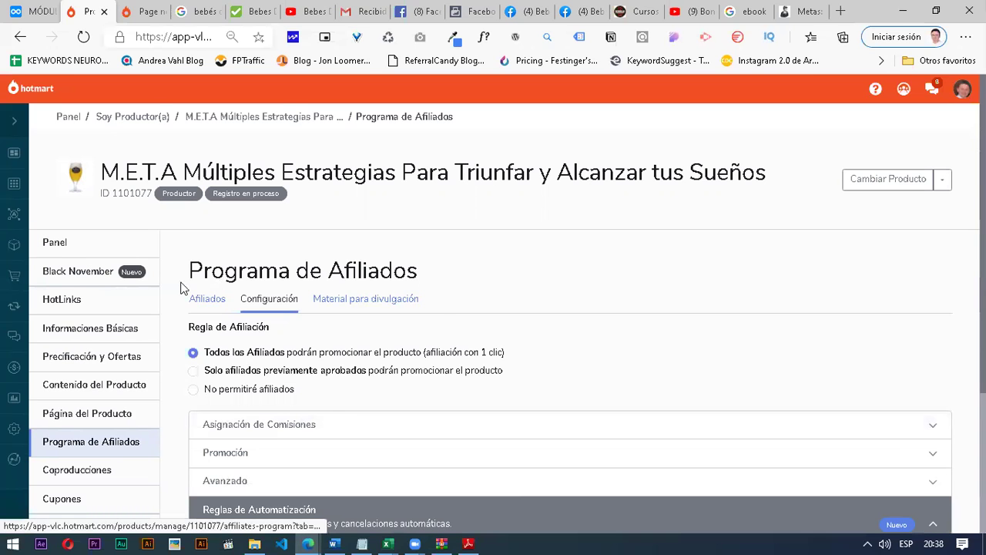
{"action": "scroll", "coordinate": [691, 271], "scroll_direction": "down", "scroll_amount": 3}
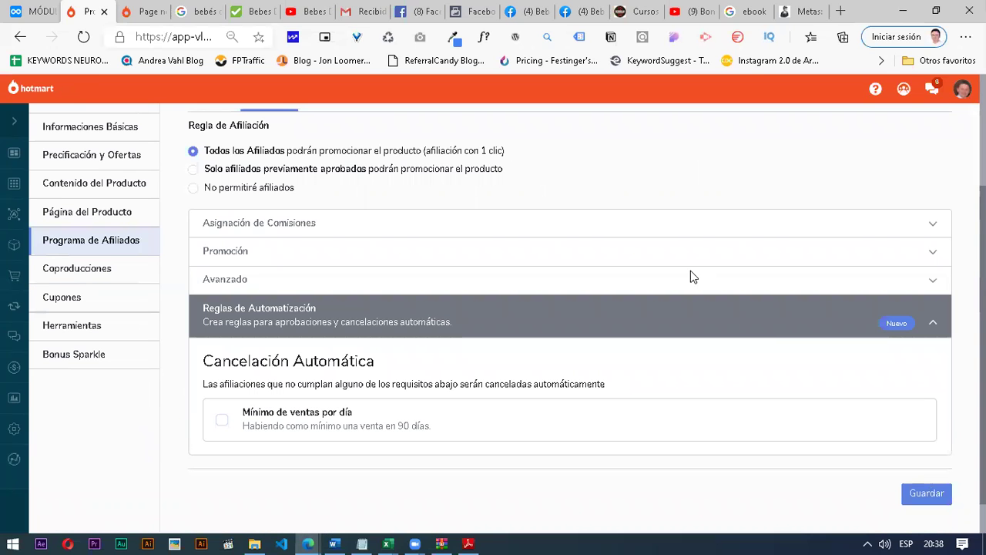
{"action": "left_click", "coordinate": [924, 505]}
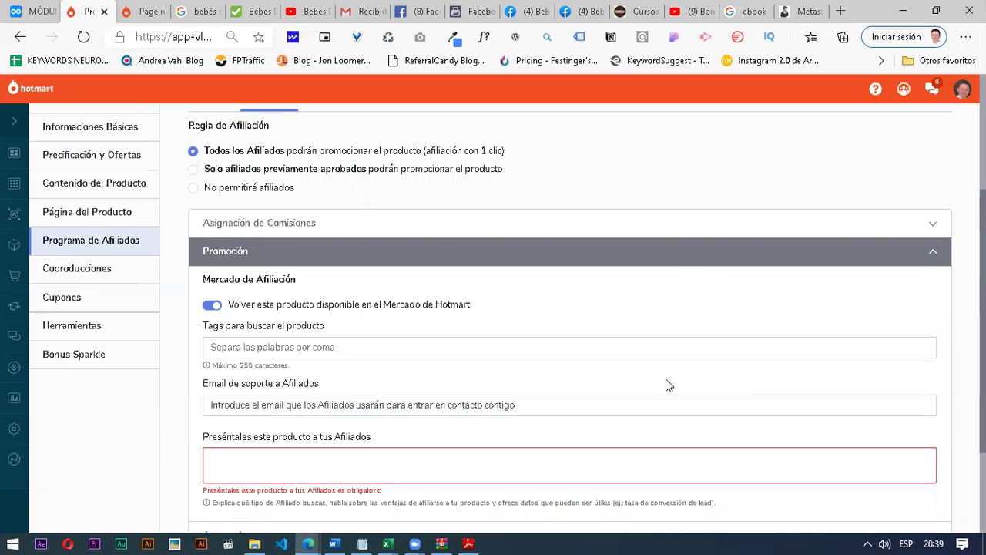
Step: Copy the opening description paragraph of the M.E.T.A.S. eBook from the Emprendices article for the affiliate presentation
{"action": "scroll", "coordinate": [668, 384], "scroll_direction": "down", "scroll_amount": 2}
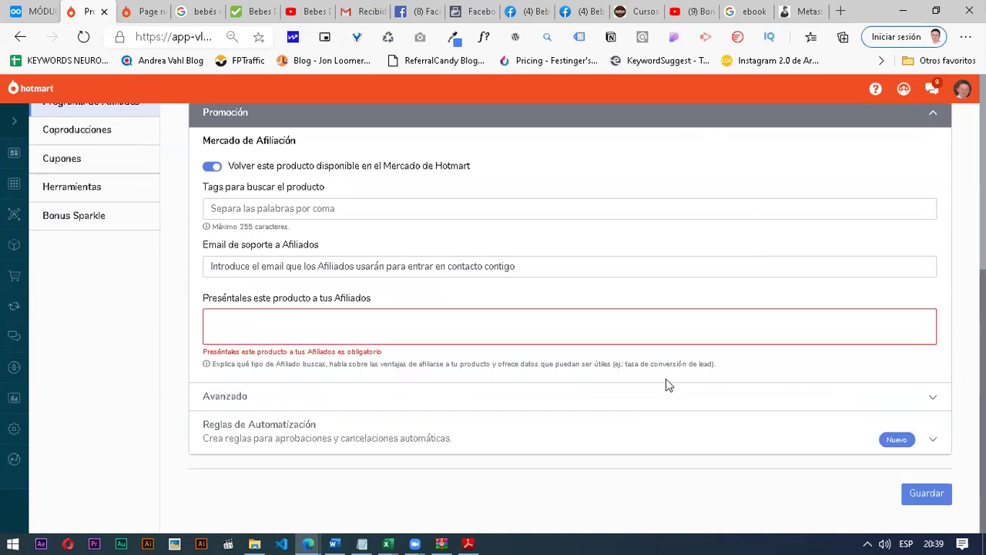
{"action": "left_click", "coordinate": [275, 314]}
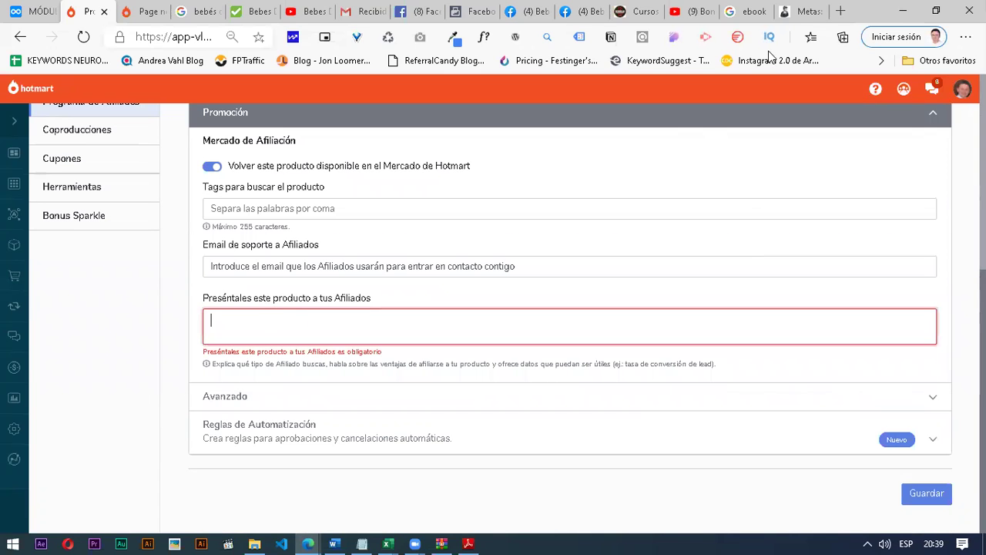
{"action": "key", "text": "ctrl+9"}
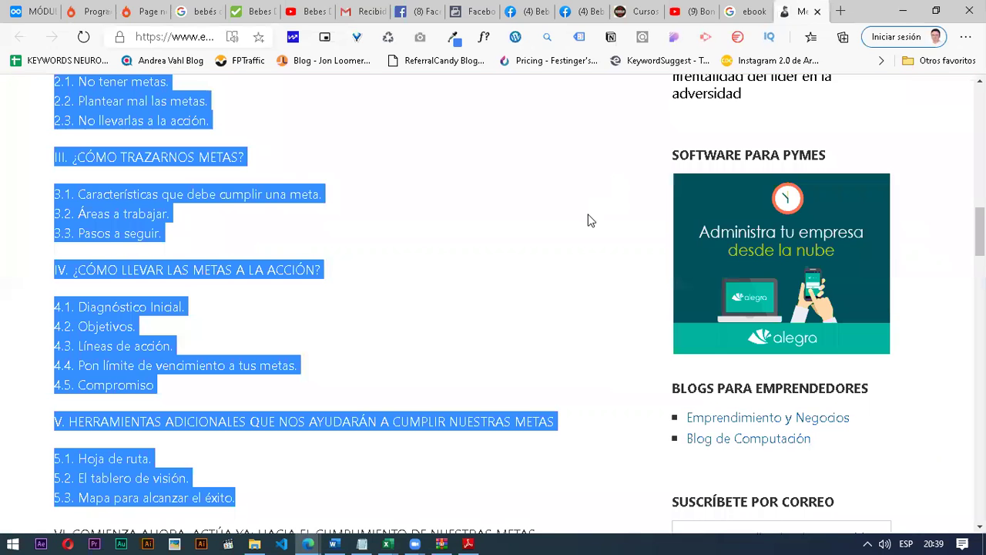
{"action": "scroll", "coordinate": [589, 218], "scroll_direction": "up", "scroll_amount": 10}
{"action": "scroll", "coordinate": [77, 216], "scroll_direction": "up", "scroll_amount": 5}
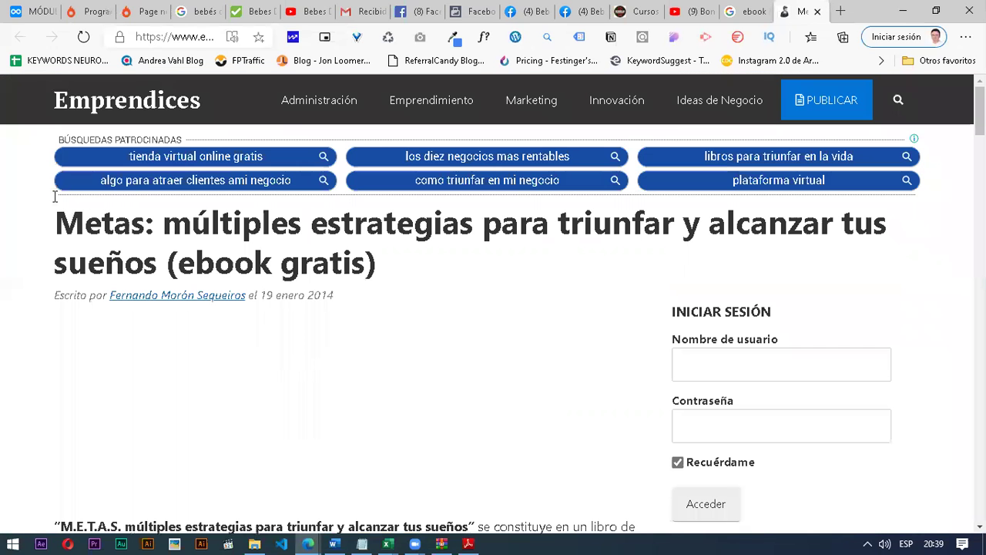
{"action": "scroll", "coordinate": [54, 197], "scroll_direction": "down", "scroll_amount": 4}
{"action": "left_click_drag", "start_coordinate": [279, 289], "coordinate": [224, 244]}
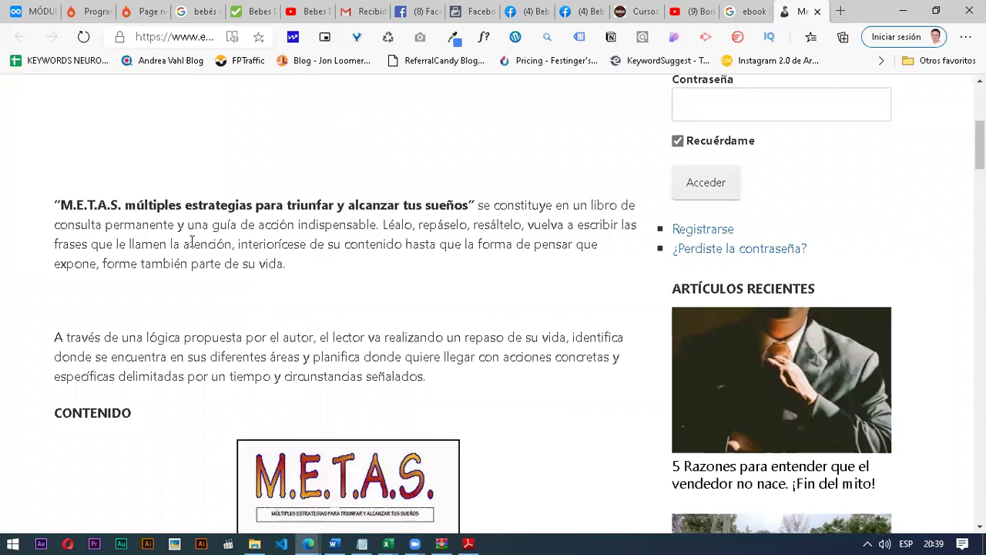
{"action": "left_click", "coordinate": [55, 204], "text": "shift"}
{"action": "key", "text": "ctrl+c"}
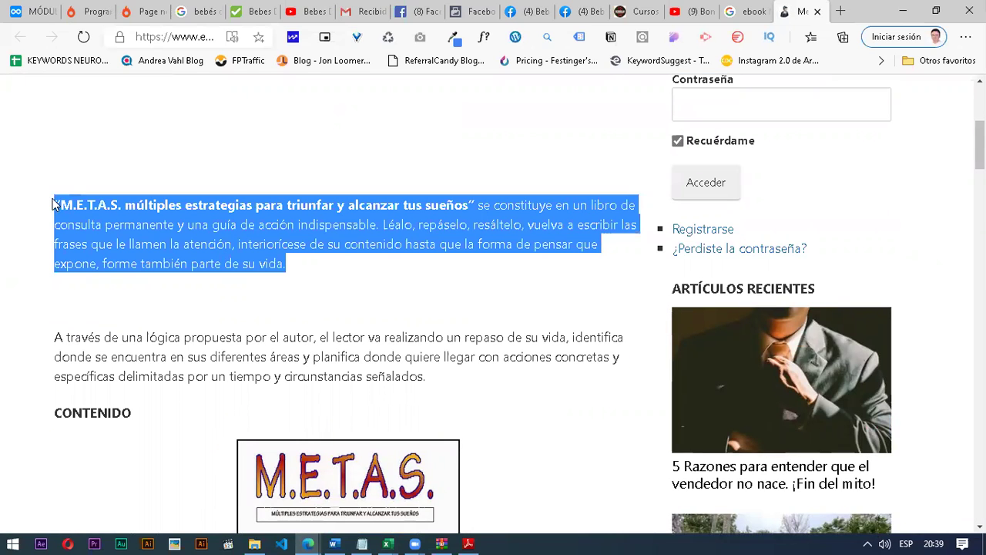
Step: Close the 404 error page, paste the copied description as the product presentation for affiliates, and save the affiliate program
{"action": "left_click", "coordinate": [146, 11]}
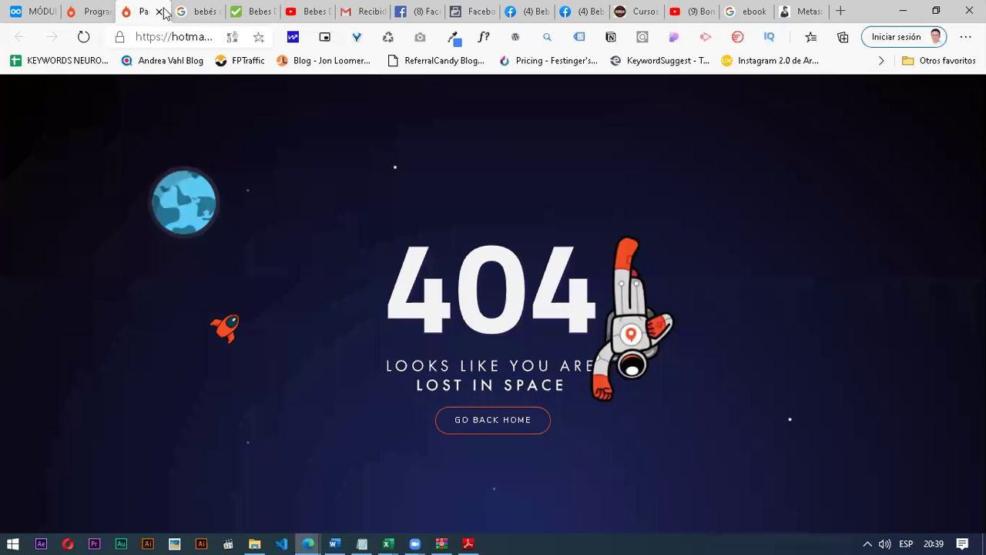
{"action": "left_click", "coordinate": [88, 11]}
{"action": "left_click", "coordinate": [142, 15]}
{"action": "key", "text": "ctrl+w"}
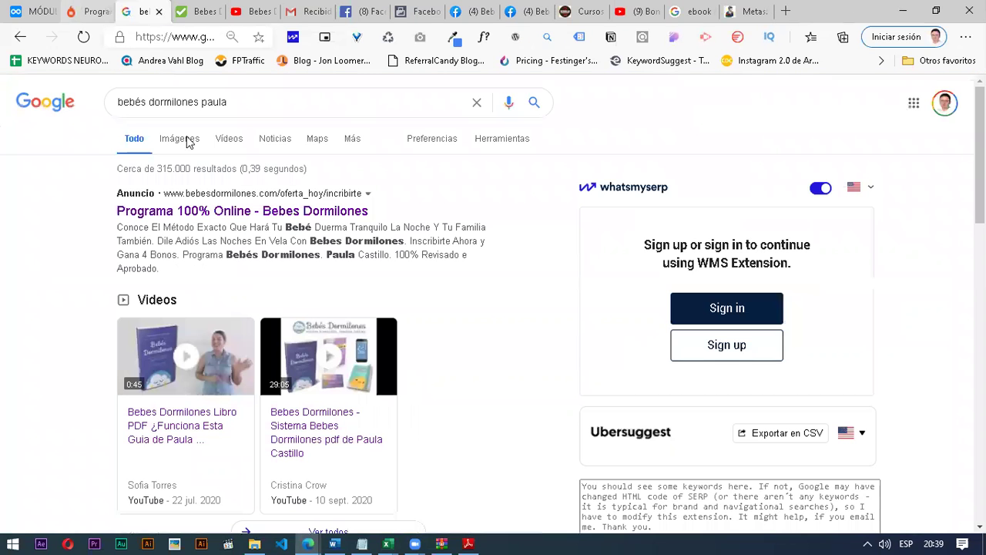
{"action": "key", "text": "ctrl+shift+Tab"}
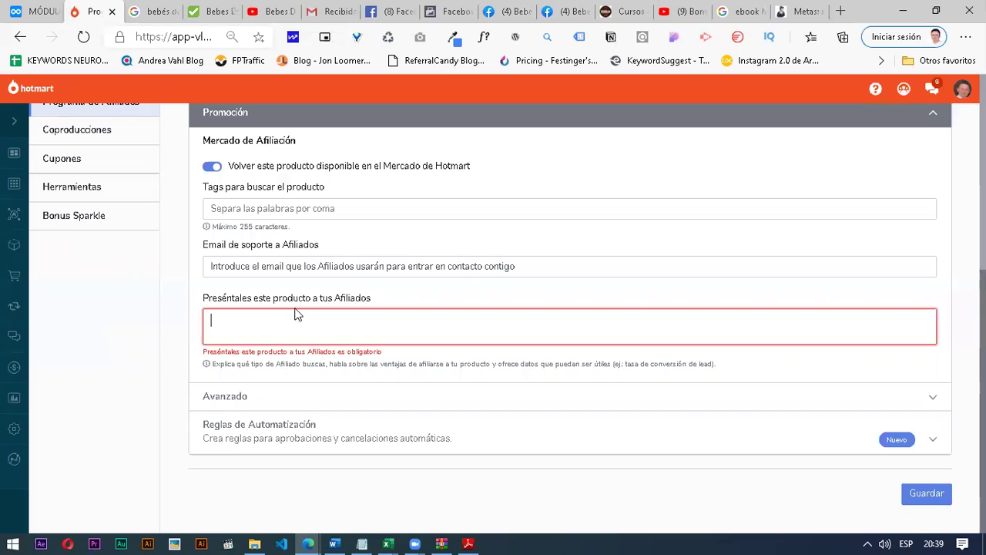
{"action": "key", "text": "ctrl+v"}
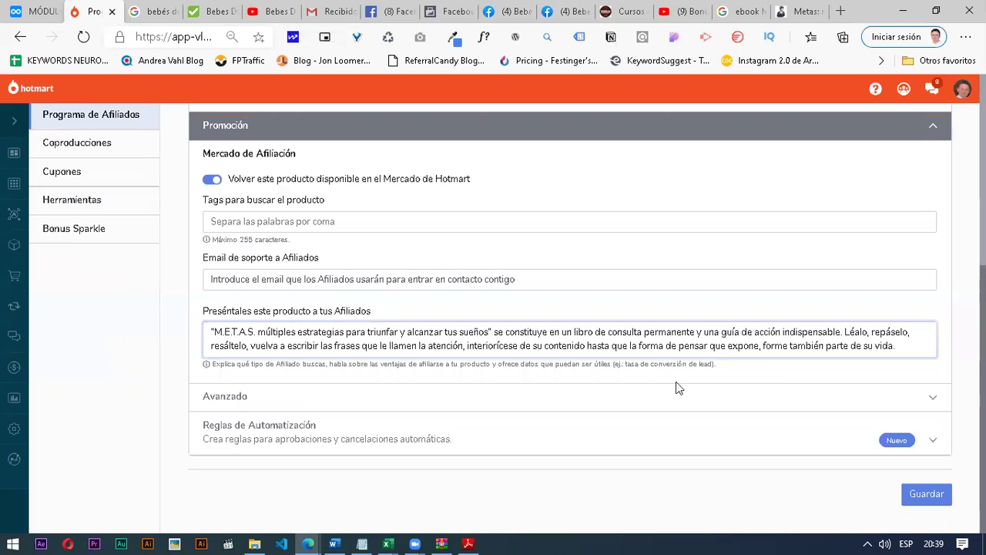
{"action": "left_click", "coordinate": [907, 496]}
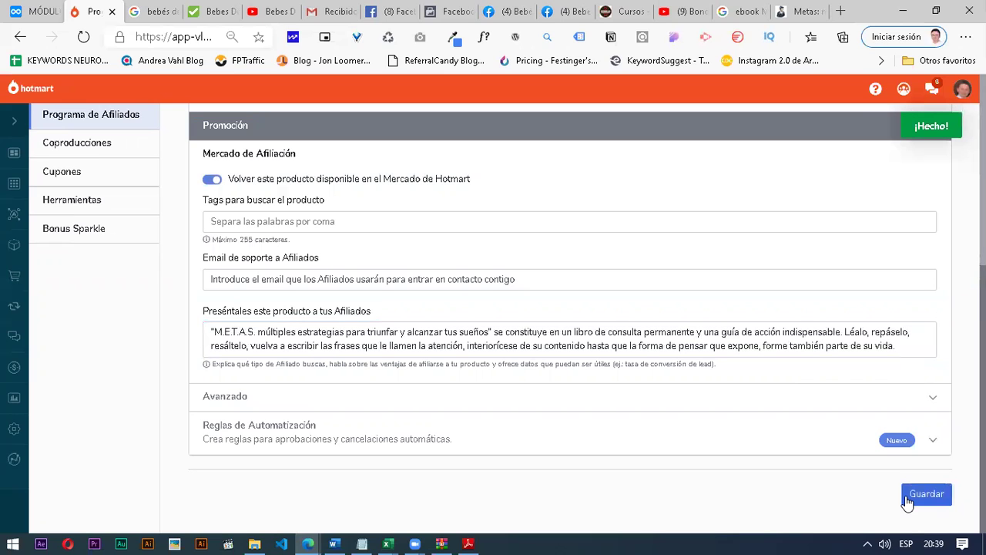
Step: Review the affiliate program's affiliate list, configuration and the promotional material types offered under Material para divulgación
{"action": "scroll", "coordinate": [524, 228], "scroll_direction": "up", "scroll_amount": 5}
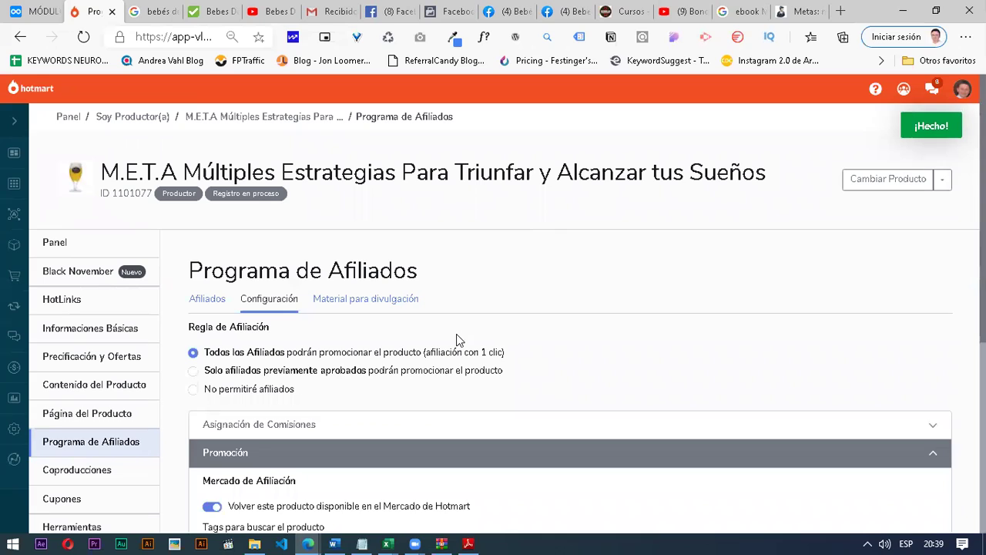
{"action": "left_click", "coordinate": [207, 304]}
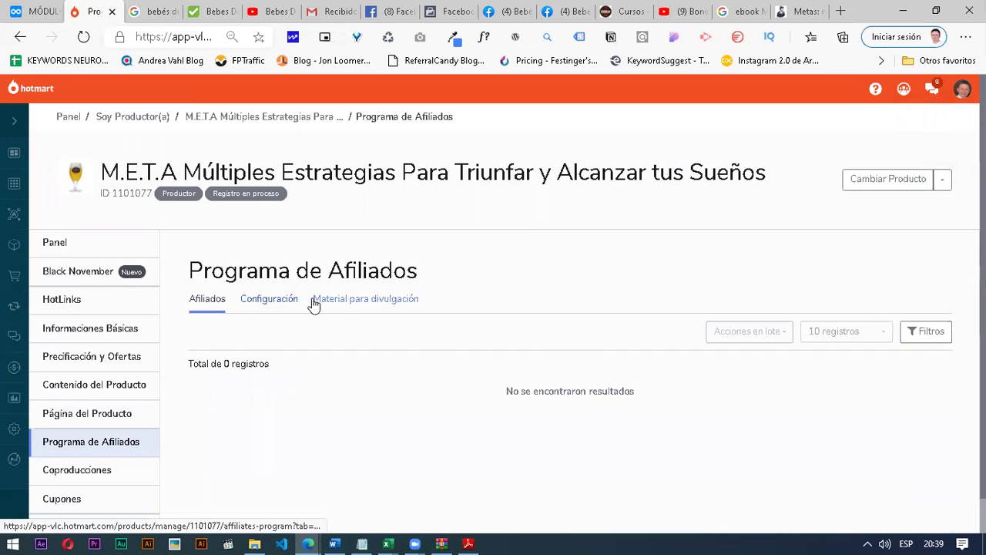
{"action": "left_click", "coordinate": [266, 312]}
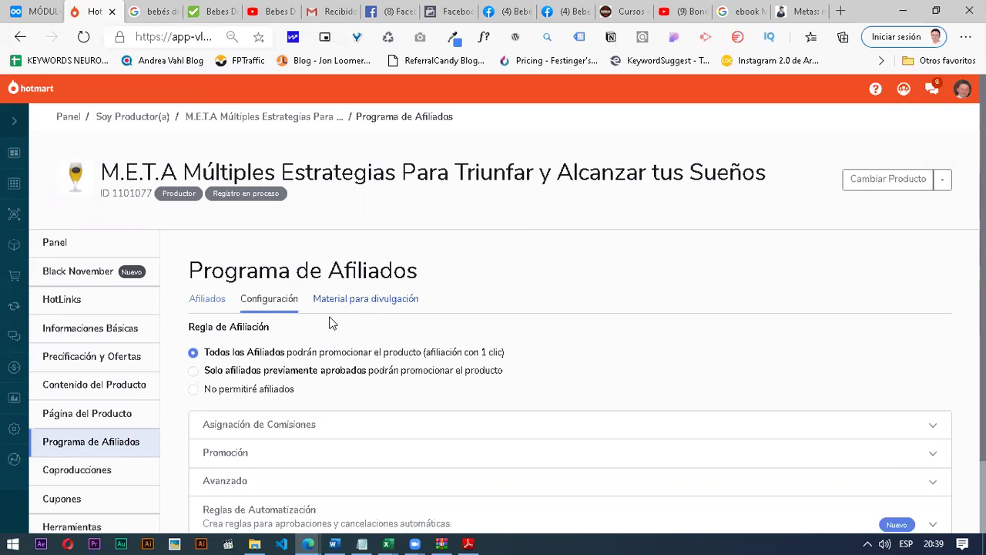
{"action": "left_click", "coordinate": [383, 308]}
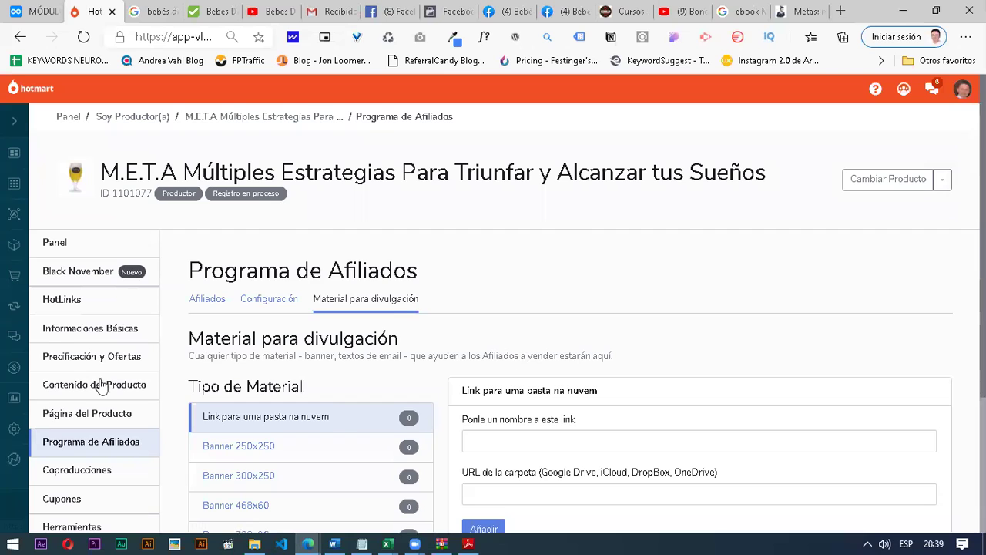
{"action": "scroll", "coordinate": [193, 366], "scroll_direction": "down", "scroll_amount": 2}
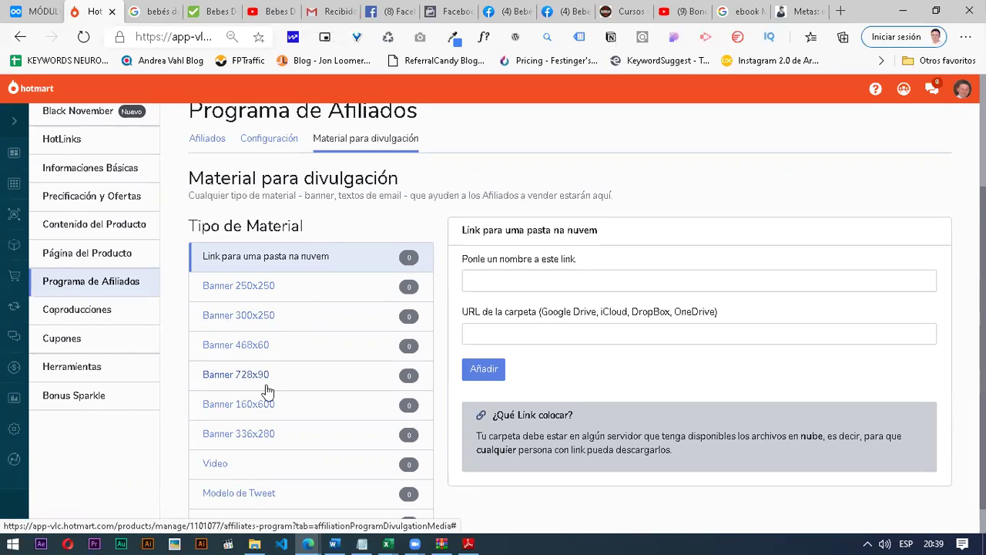
{"action": "scroll", "coordinate": [267, 393], "scroll_direction": "down", "scroll_amount": 1}
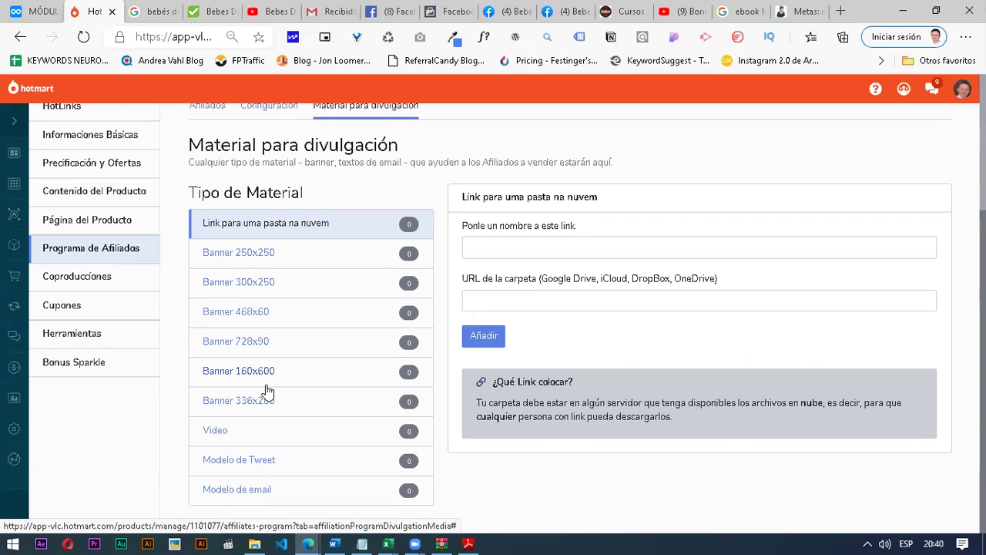
Step: Examine the promotional material forms for Video, Modelo de Tweet and Modelo de email, and the Coproducciones page
{"action": "left_click", "coordinate": [253, 431]}
{"action": "left_click", "coordinate": [521, 241]}
{"action": "left_click", "coordinate": [564, 306]}
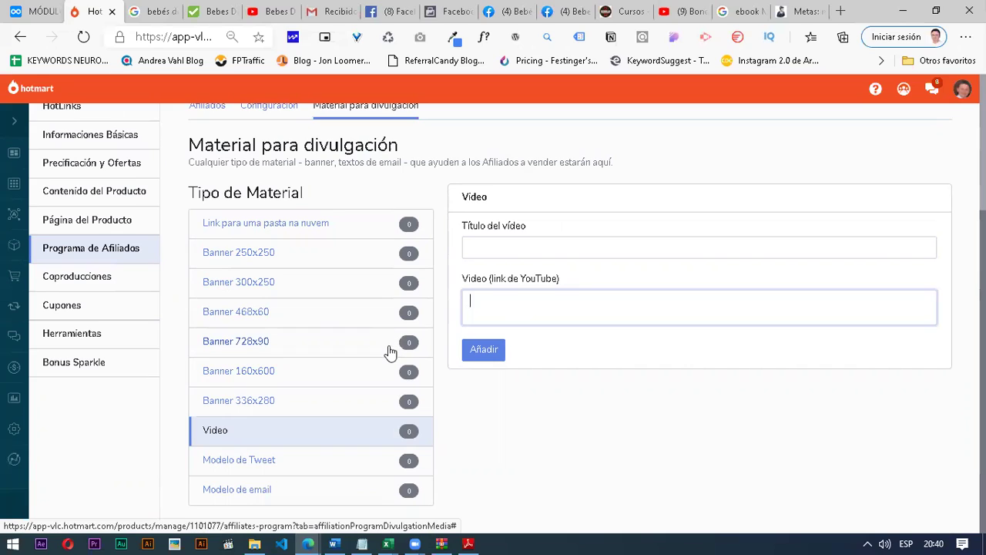
{"action": "left_click", "coordinate": [272, 465]}
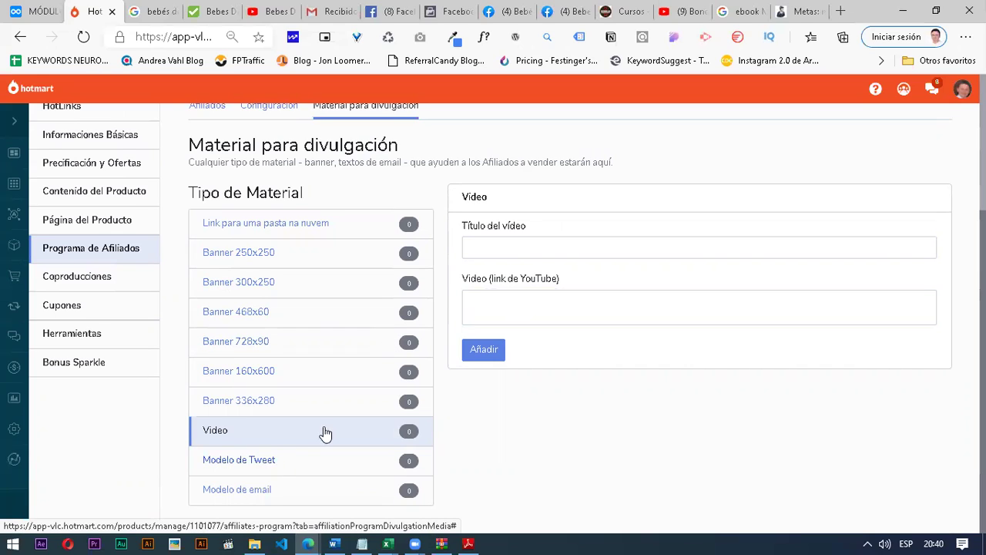
{"action": "left_click", "coordinate": [302, 488]}
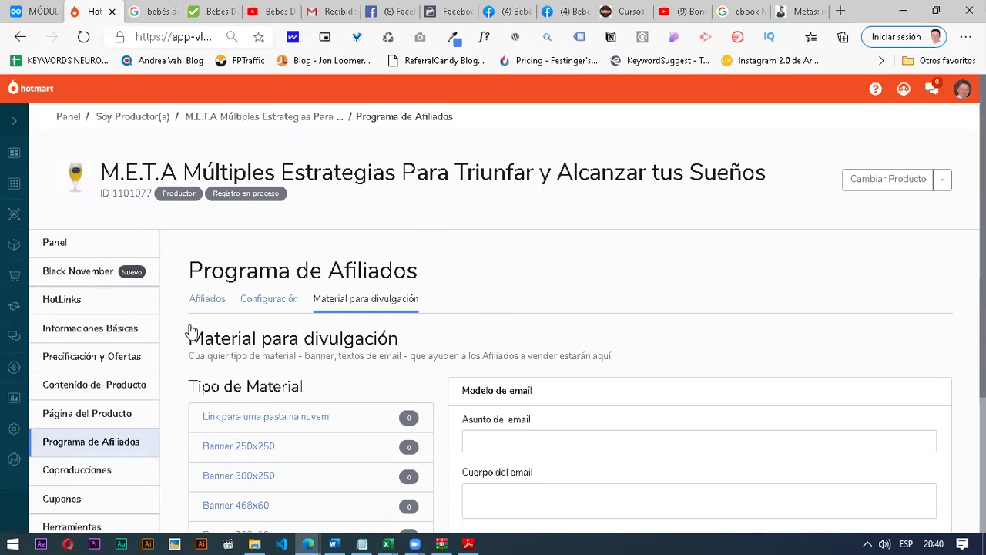
{"action": "scroll", "coordinate": [123, 301], "scroll_direction": "down", "scroll_amount": 3}
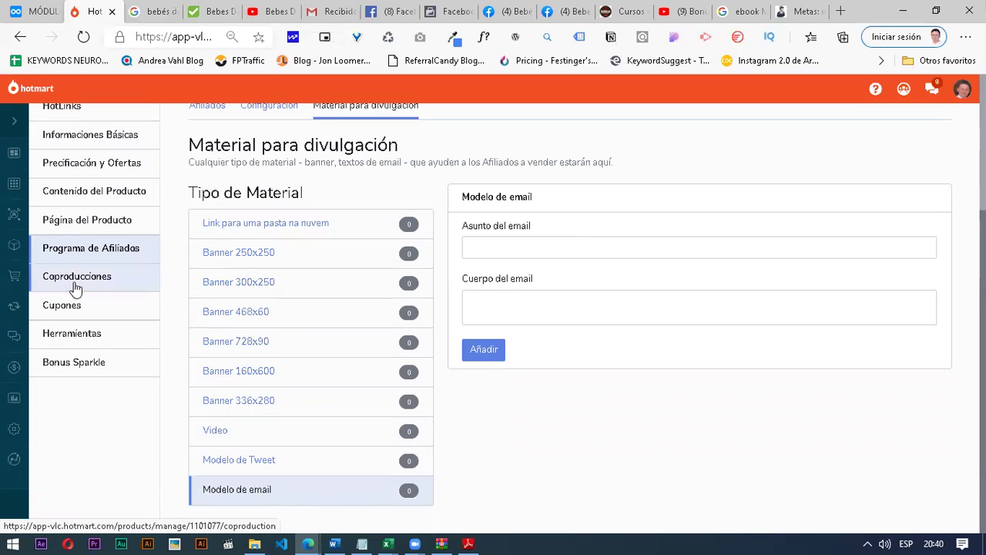
{"action": "left_click", "coordinate": [75, 288]}
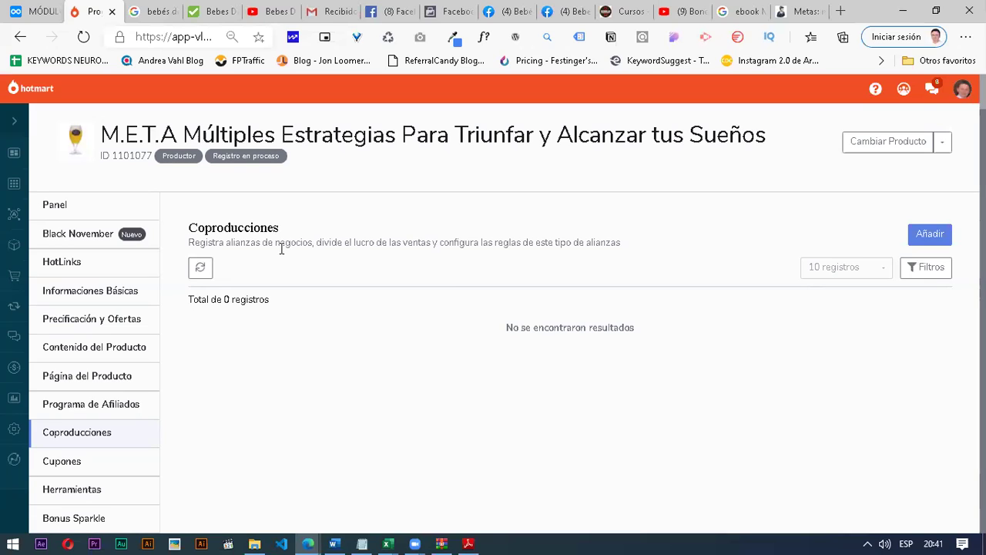
Step: Start a new coupon for the product with the code BLACK2020 and a 20% discount
{"action": "left_click", "coordinate": [54, 464]}
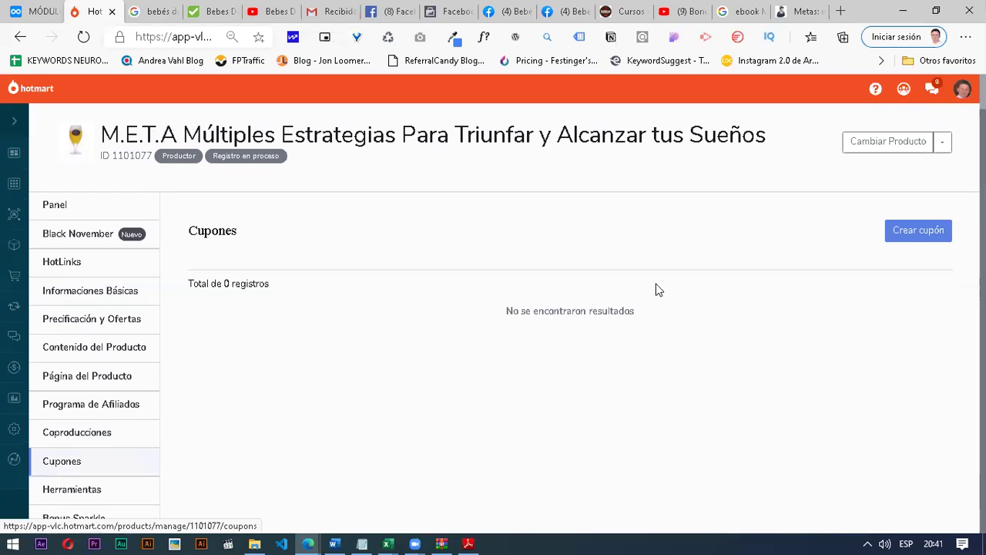
{"action": "left_click", "coordinate": [922, 236]}
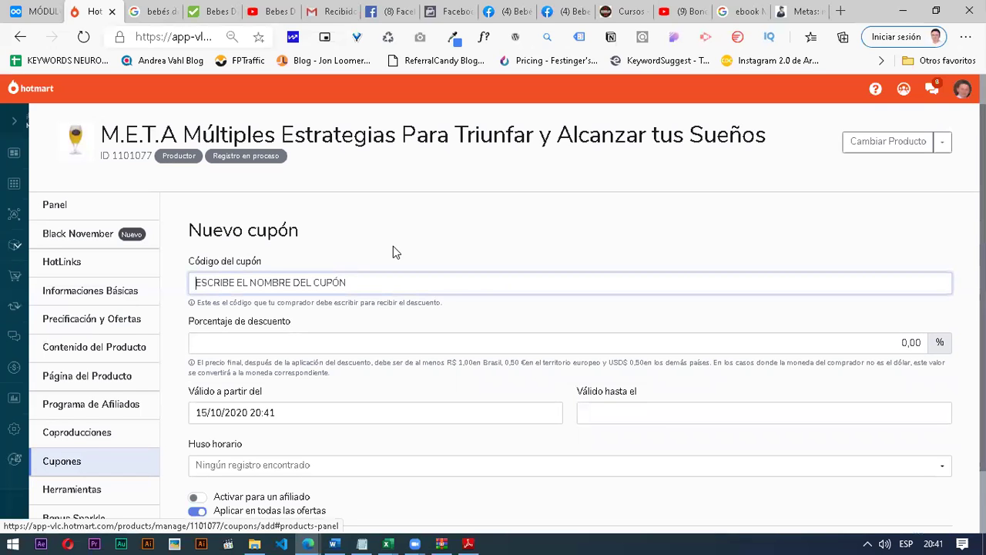
{"action": "type", "text": "BLACK2020"}
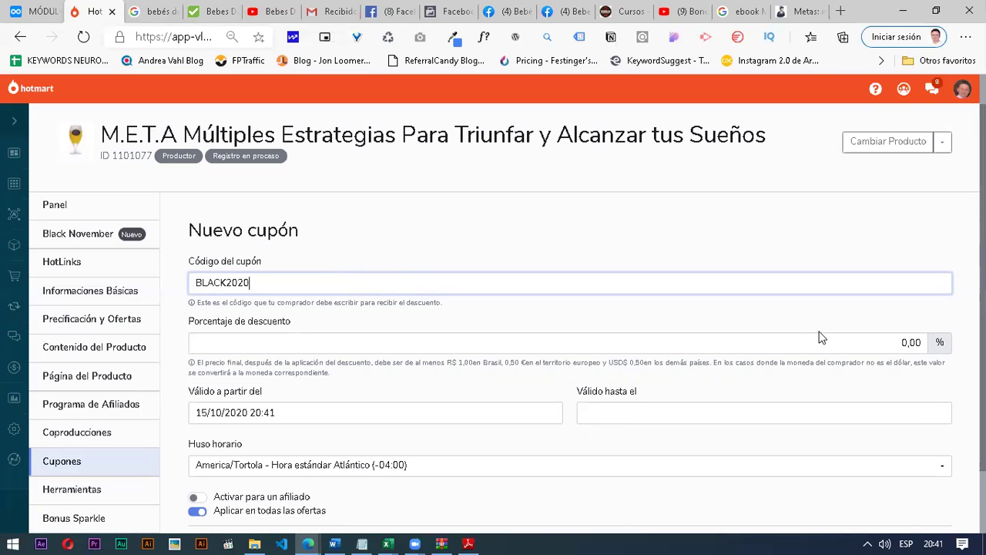
{"action": "left_click", "coordinate": [938, 344]}
{"action": "type", "text": "20,00"}
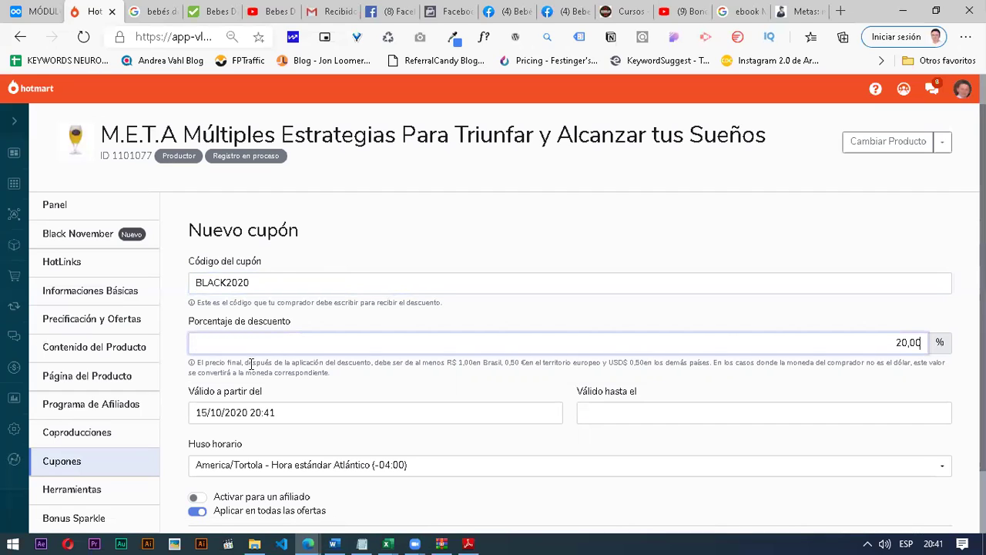
{"action": "double_click", "coordinate": [283, 286]}
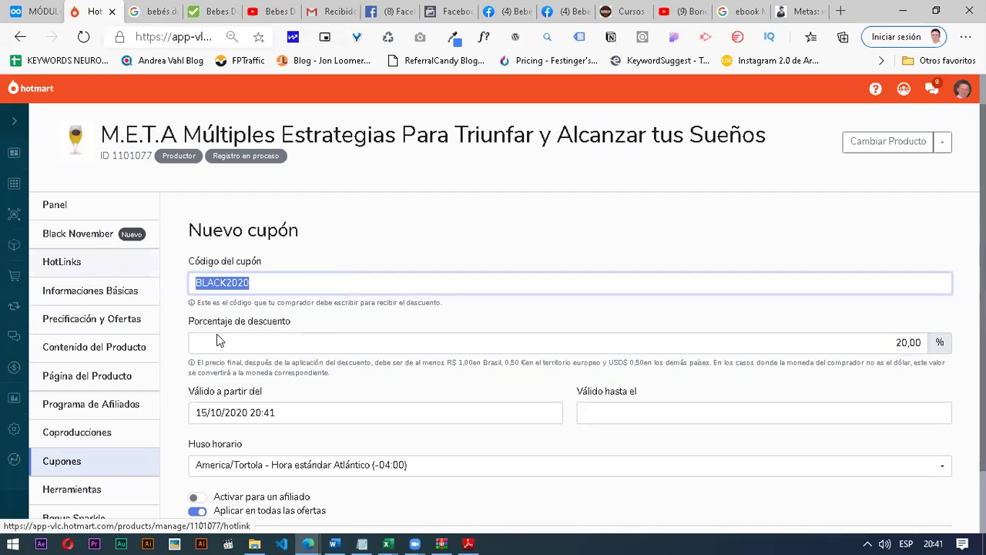
{"action": "left_click", "coordinate": [269, 273]}
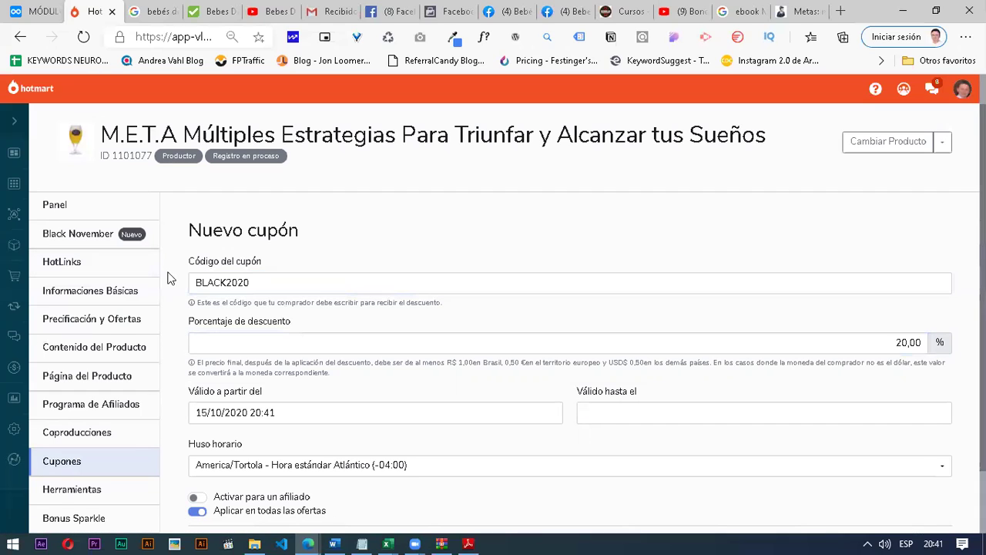
{"action": "double_click", "coordinate": [212, 277]}
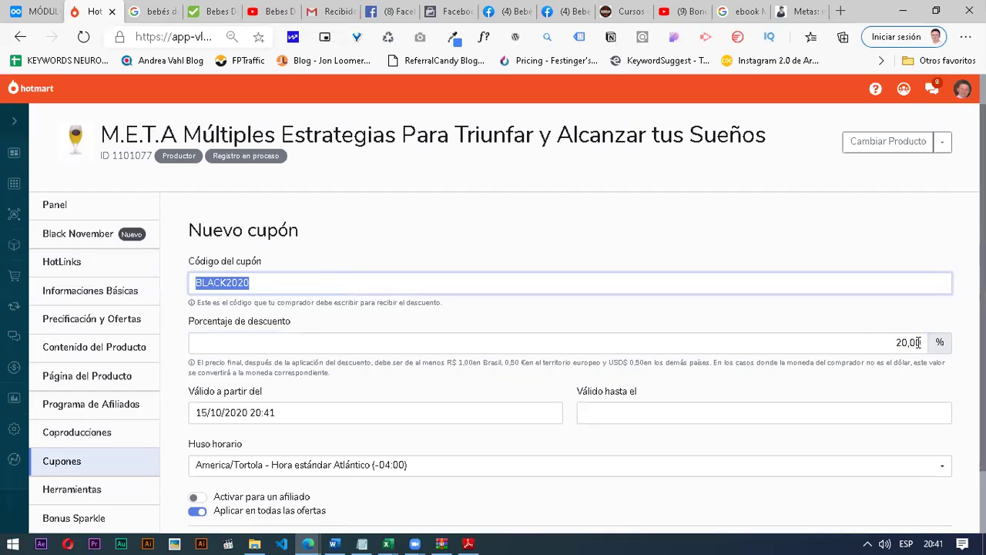
{"action": "double_click", "coordinate": [457, 335]}
{"action": "scroll", "coordinate": [200, 422], "scroll_direction": "down", "scroll_amount": 1}
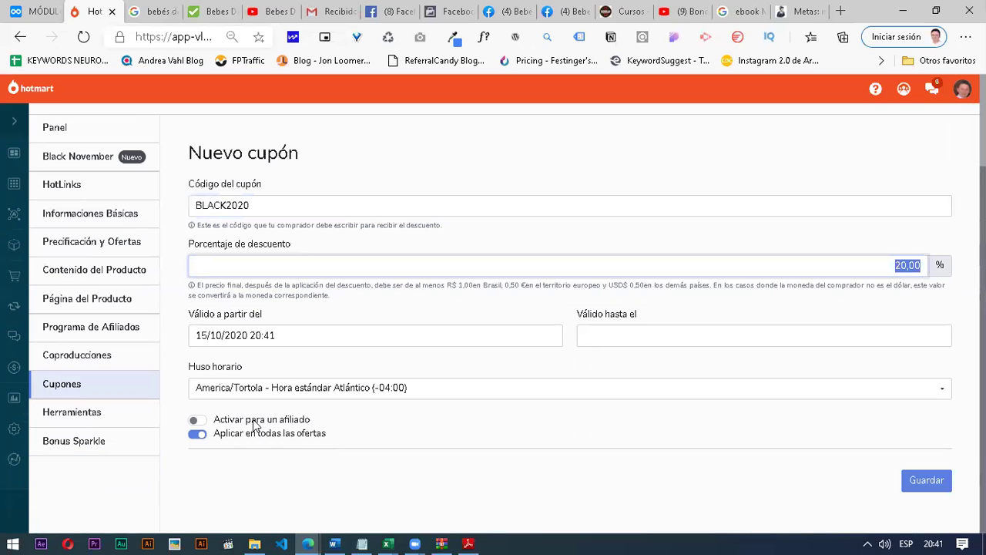
Step: Check the coupon's Activar para un afiliado option, leave it disabled, and save the coupon
{"action": "left_click", "coordinate": [201, 425]}
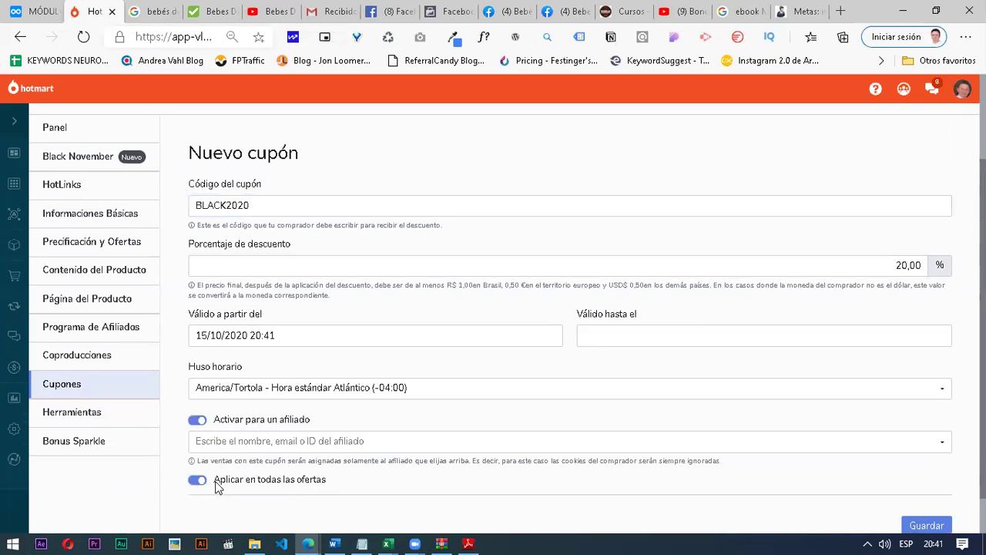
{"action": "left_click", "coordinate": [195, 420]}
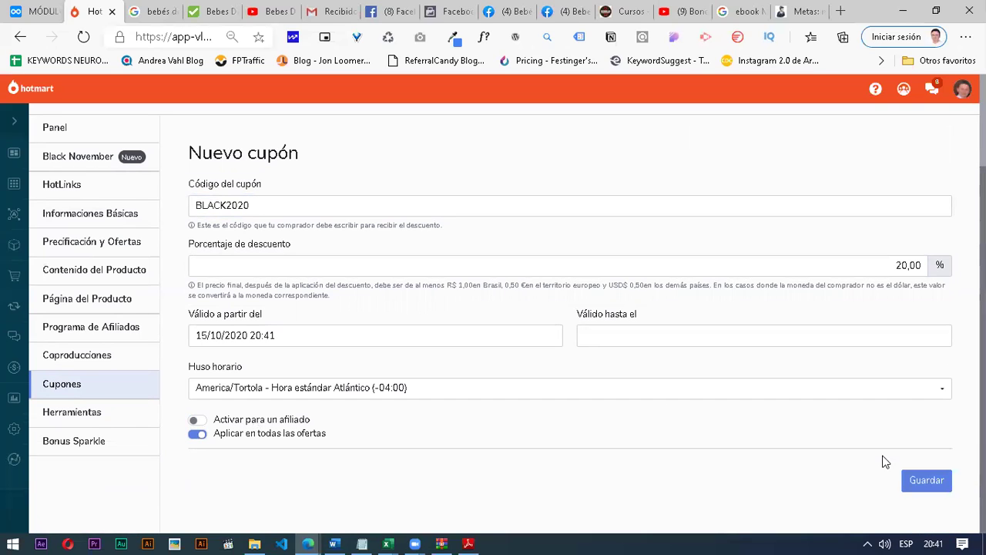
{"action": "left_click", "coordinate": [927, 481]}
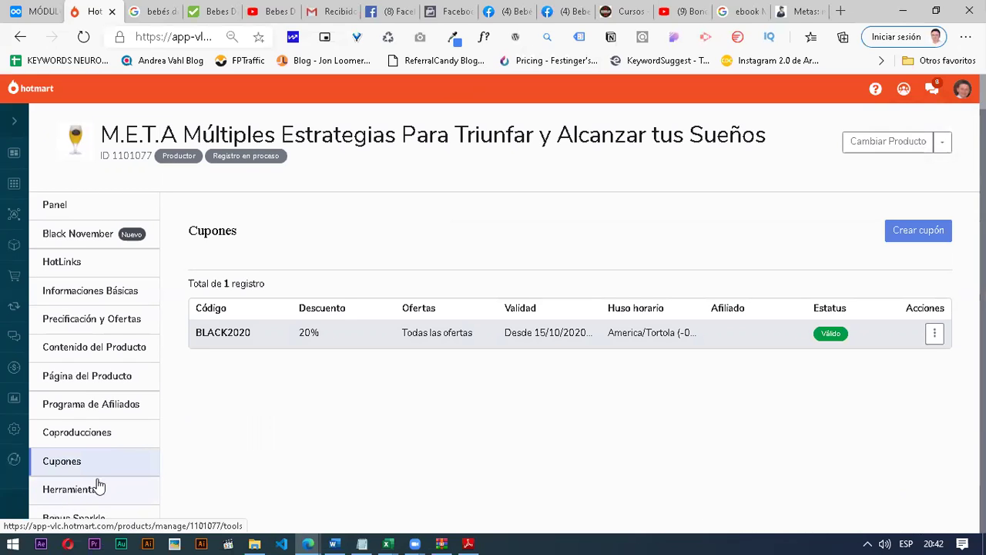
Step: Review the Bonus Sparkle page, its account integration dialog and the link with more information about Sparkle
{"action": "left_click", "coordinate": [73, 517]}
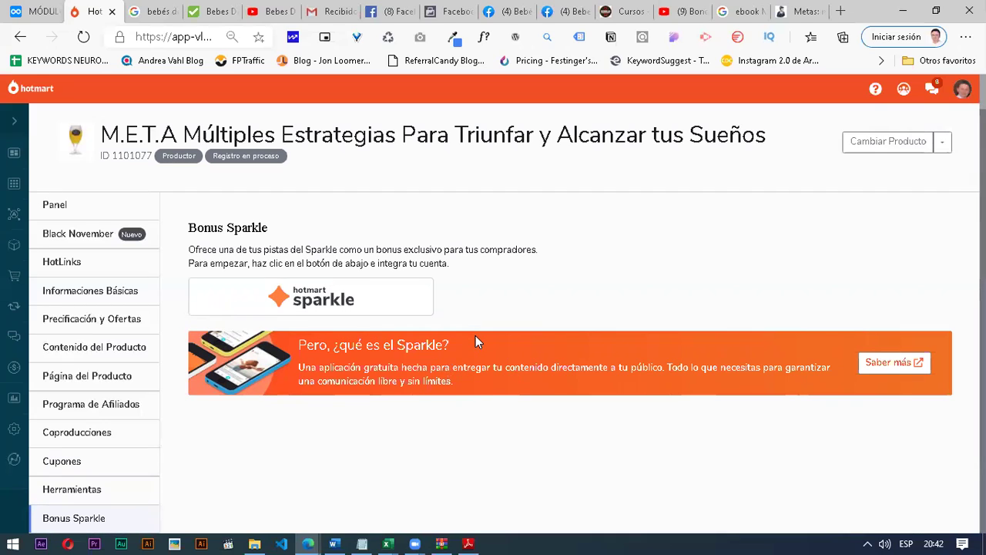
{"action": "left_click", "coordinate": [395, 307]}
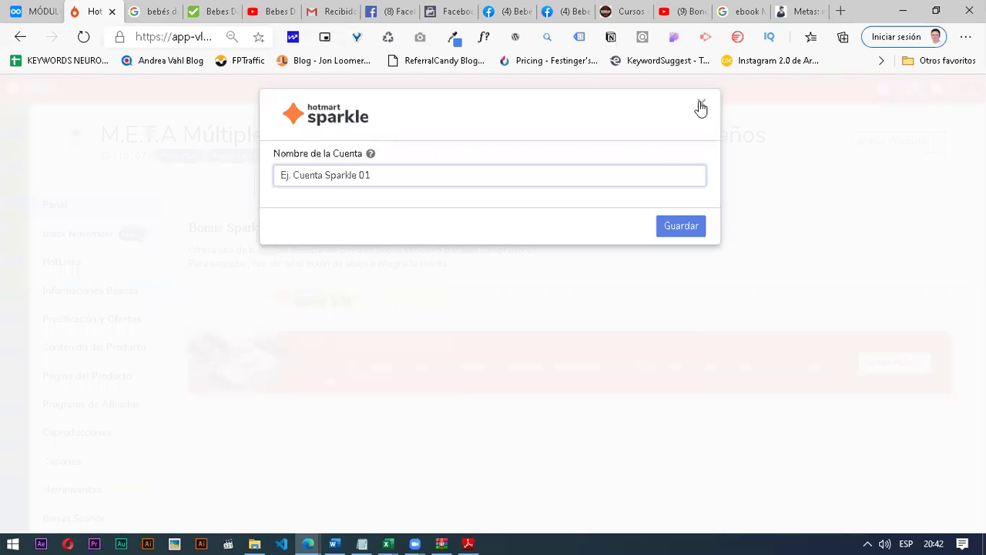
{"action": "left_click", "coordinate": [884, 368]}
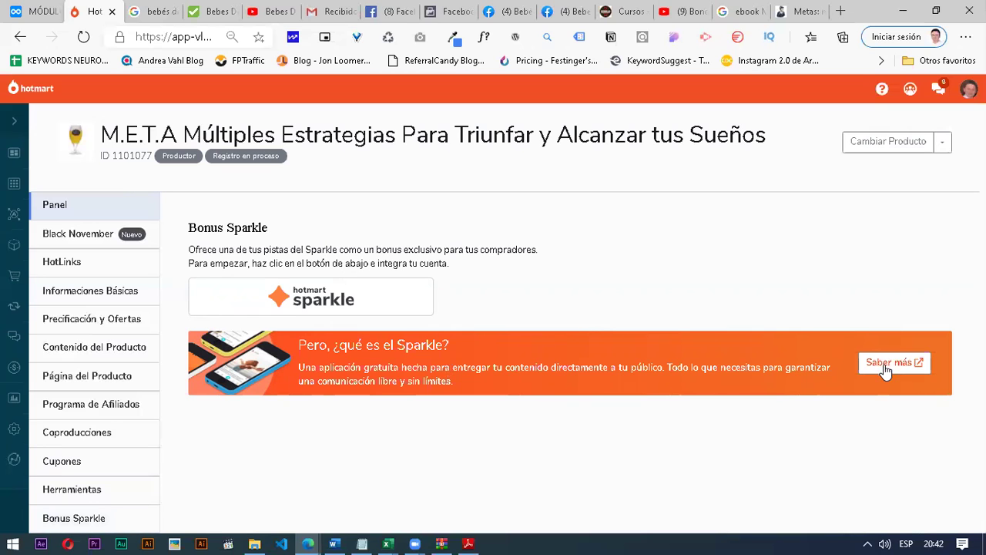
{"action": "left_click", "coordinate": [905, 374]}
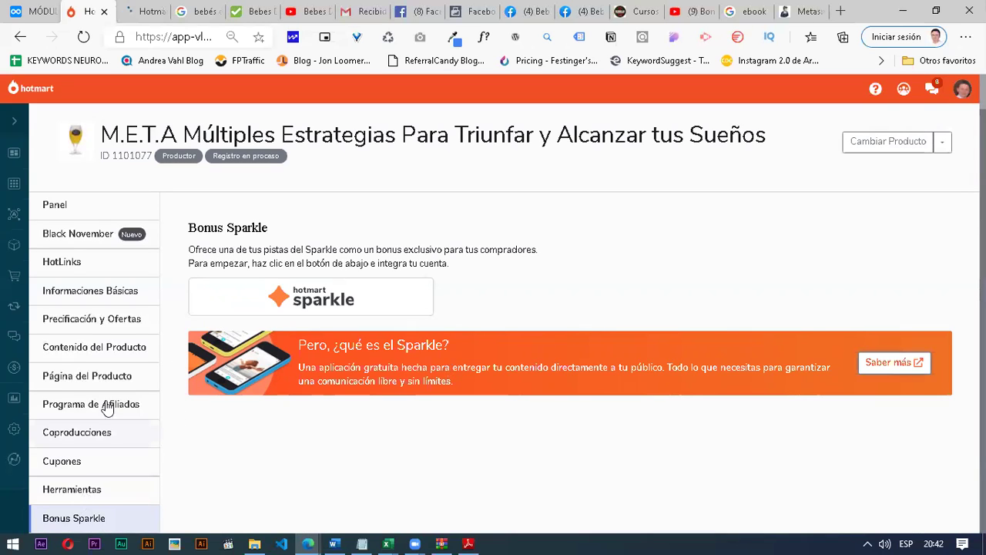
Step: Return to the product's Panel and review the eBook's title and registration status
{"action": "left_click", "coordinate": [54, 207]}
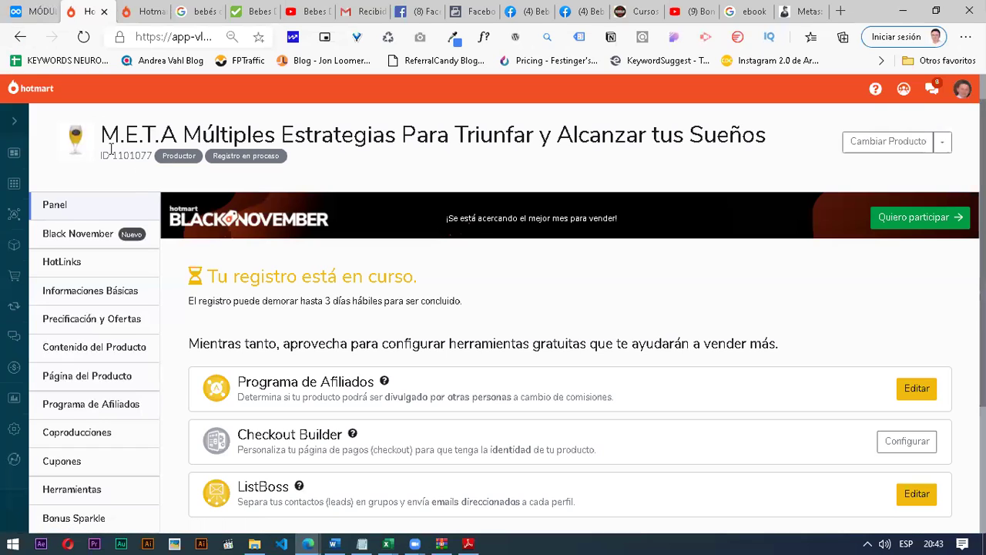
{"action": "left_click_drag", "start_coordinate": [108, 138], "coordinate": [763, 137]}
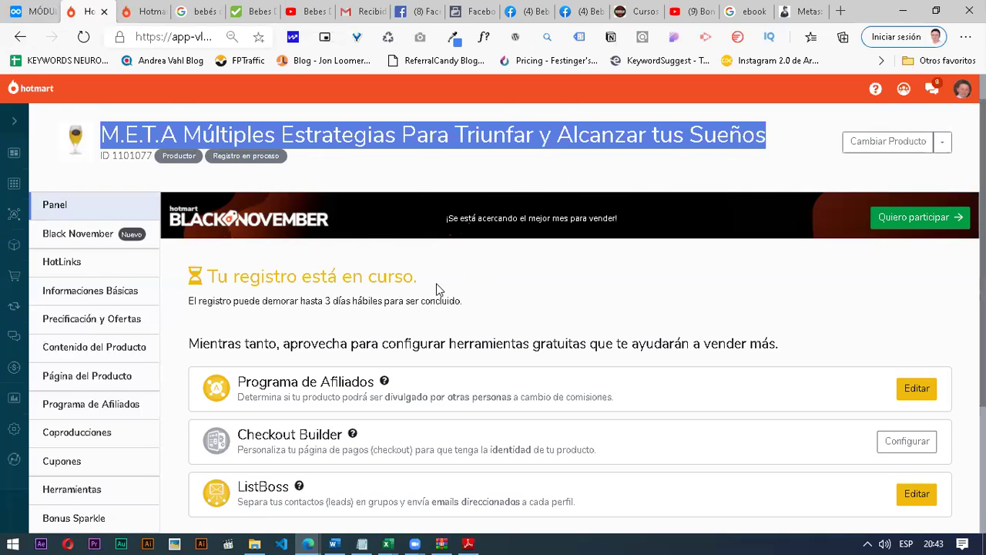